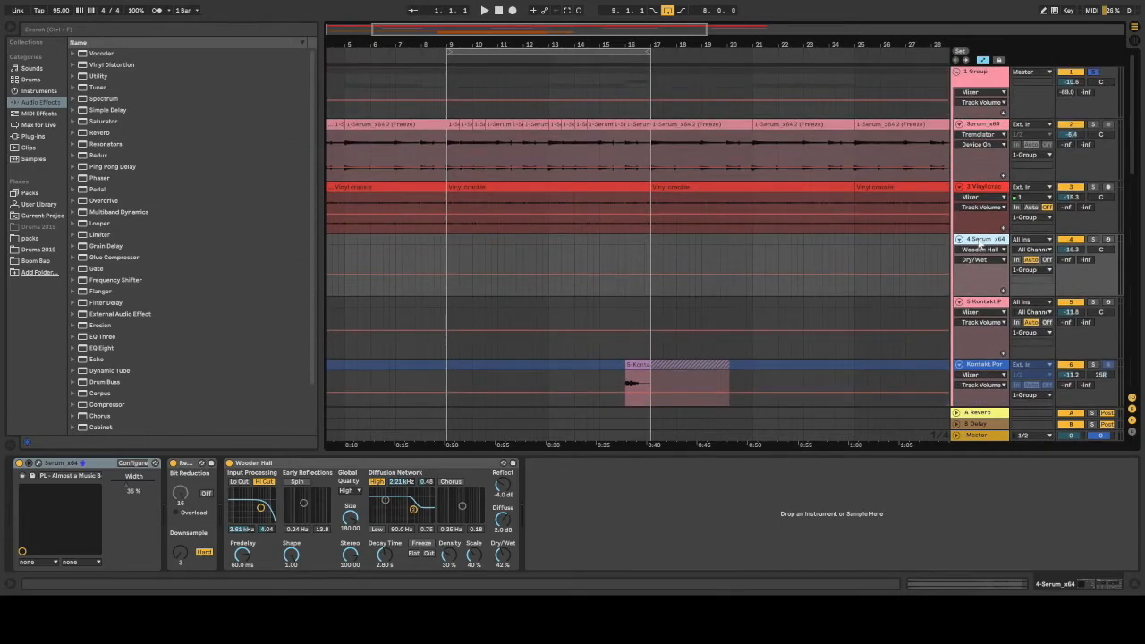
{"action": "left_click", "coordinate": [987, 130]}
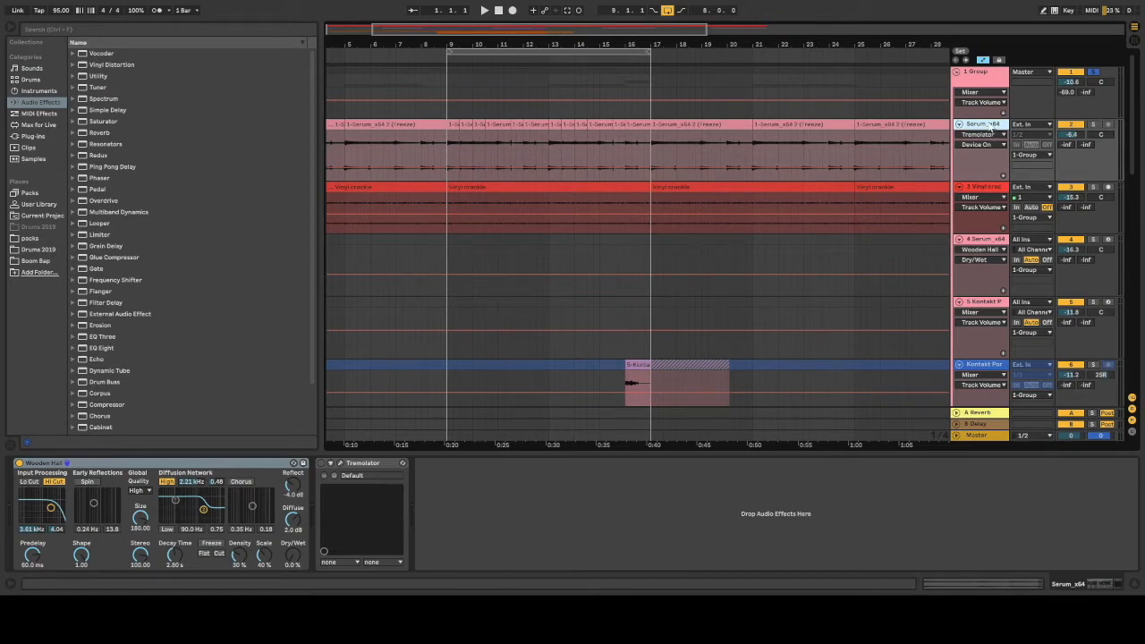
{"action": "key", "text": "ctrl+g"}
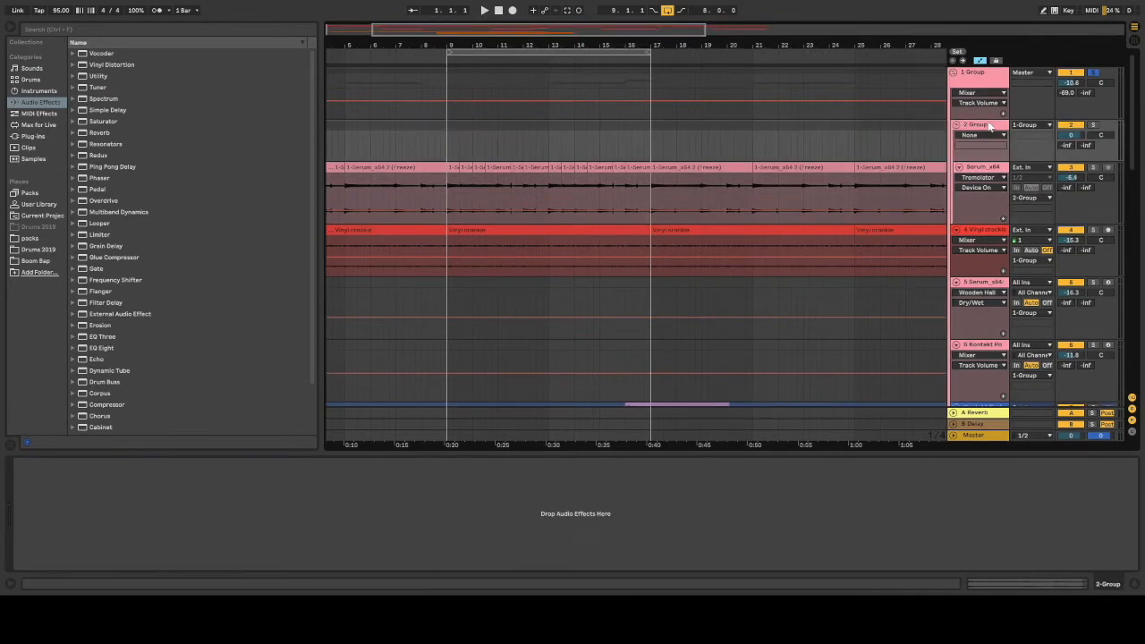
{"action": "key", "text": "ctrl+z"}
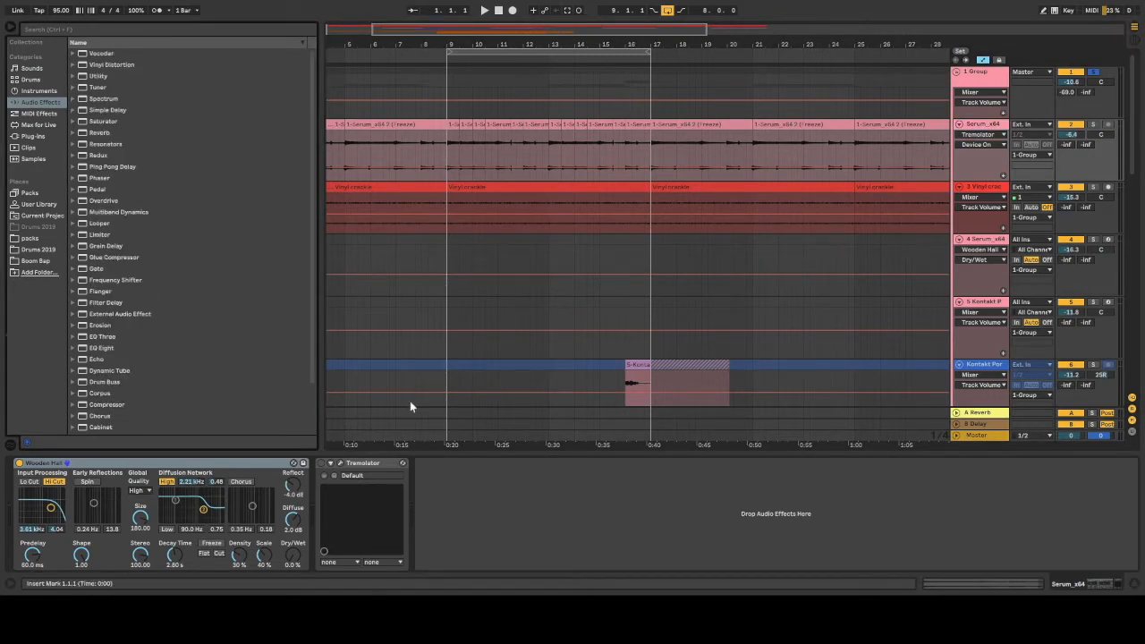
Set the Vinyl crackle track's volume to -12.8 dB
{"action": "left_click", "coordinate": [371, 464]}
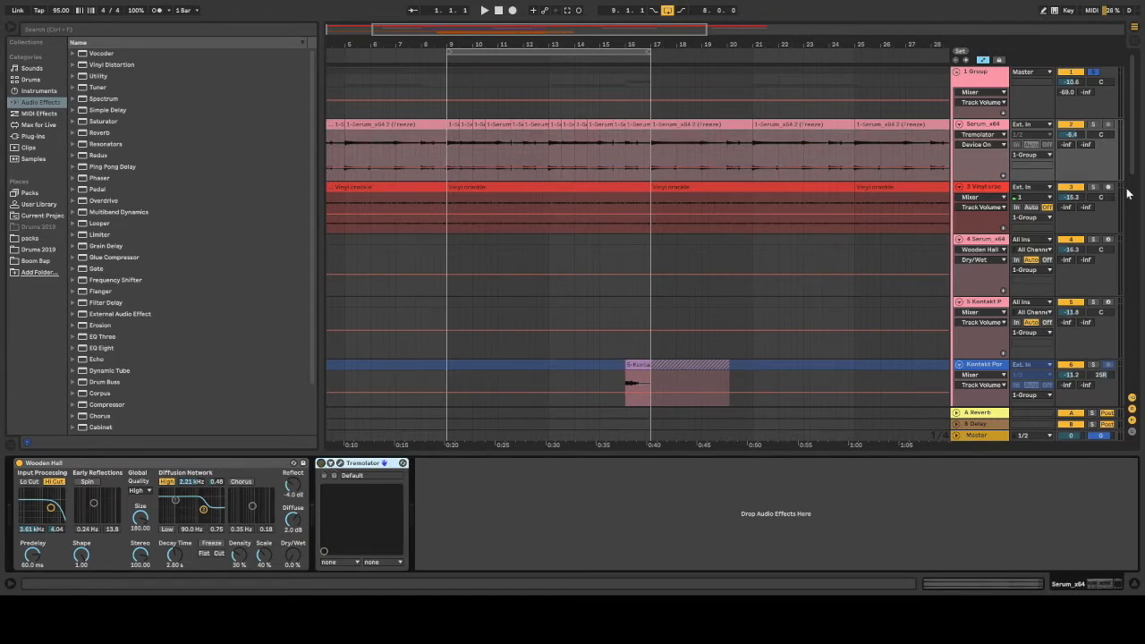
{"action": "left_click_drag", "start_coordinate": [1075, 199], "coordinate": [1072, 193]}
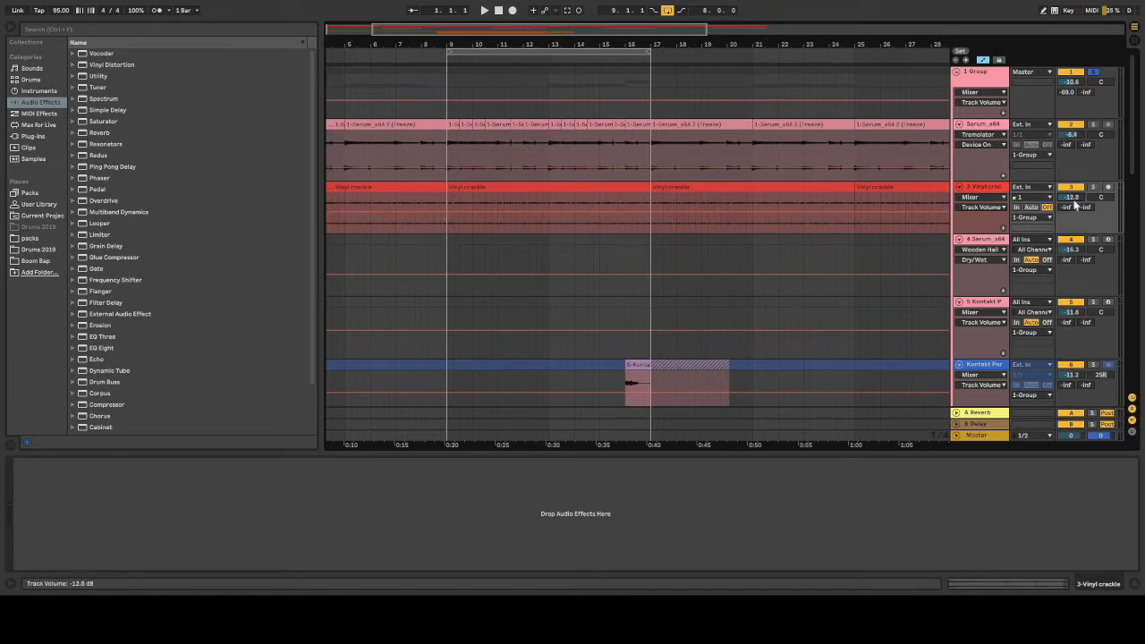
{"action": "left_click", "coordinate": [1082, 129]}
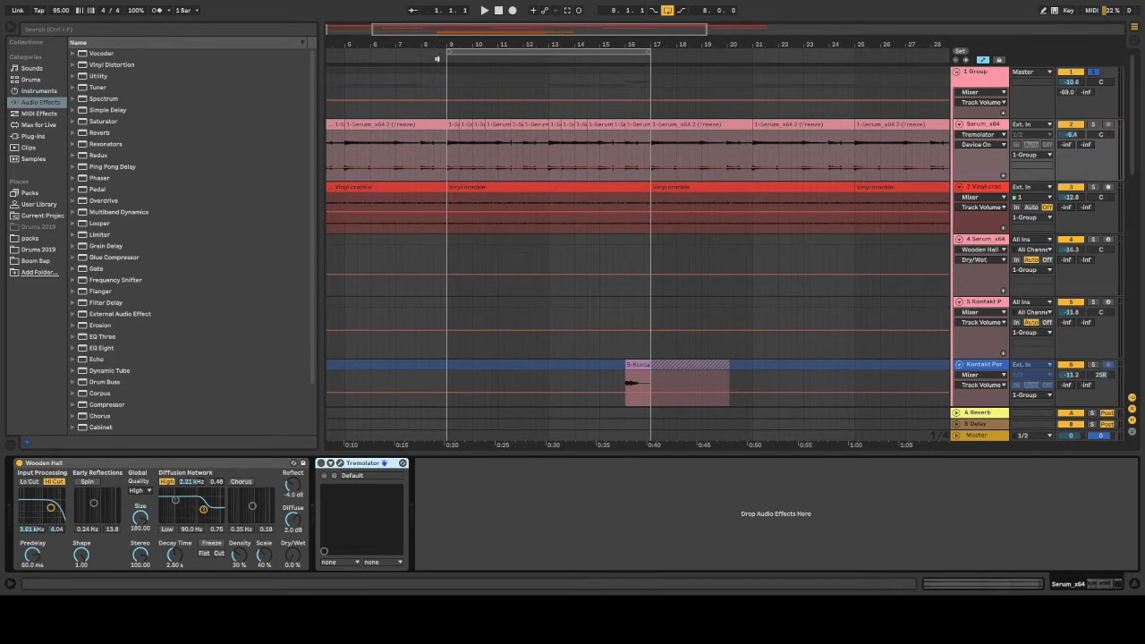
Open the first frozen Serum clip at bar 1 and play the arrangement from there
{"action": "left_click", "coordinate": [501, 12]}
{"action": "left_click_drag", "start_coordinate": [484, 30], "coordinate": [472, 32]}
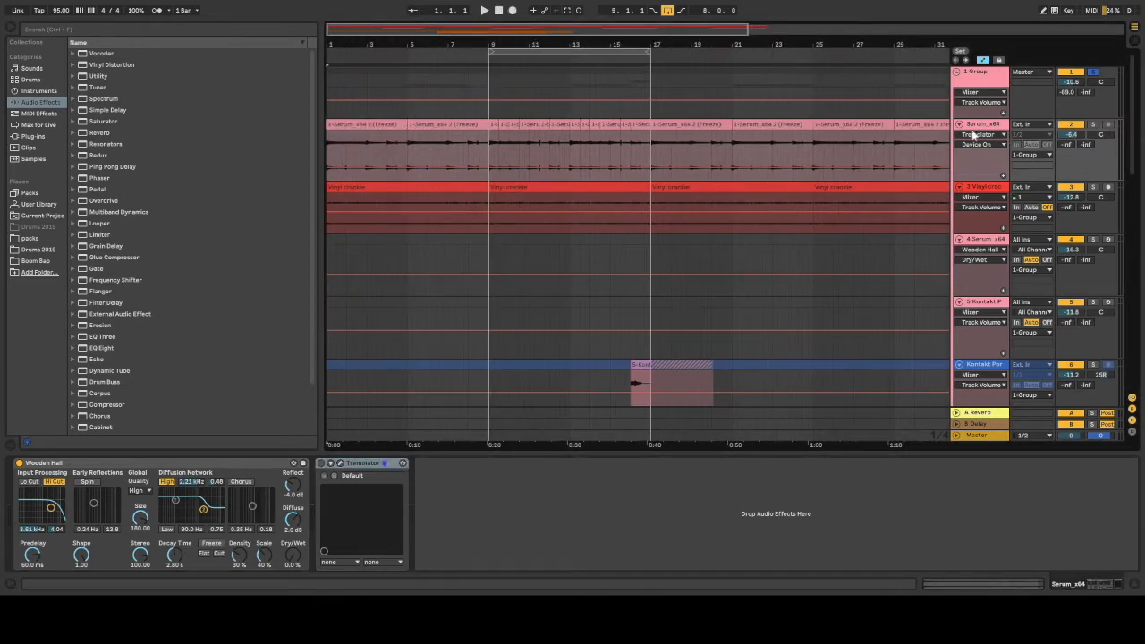
{"action": "left_click", "coordinate": [375, 123]}
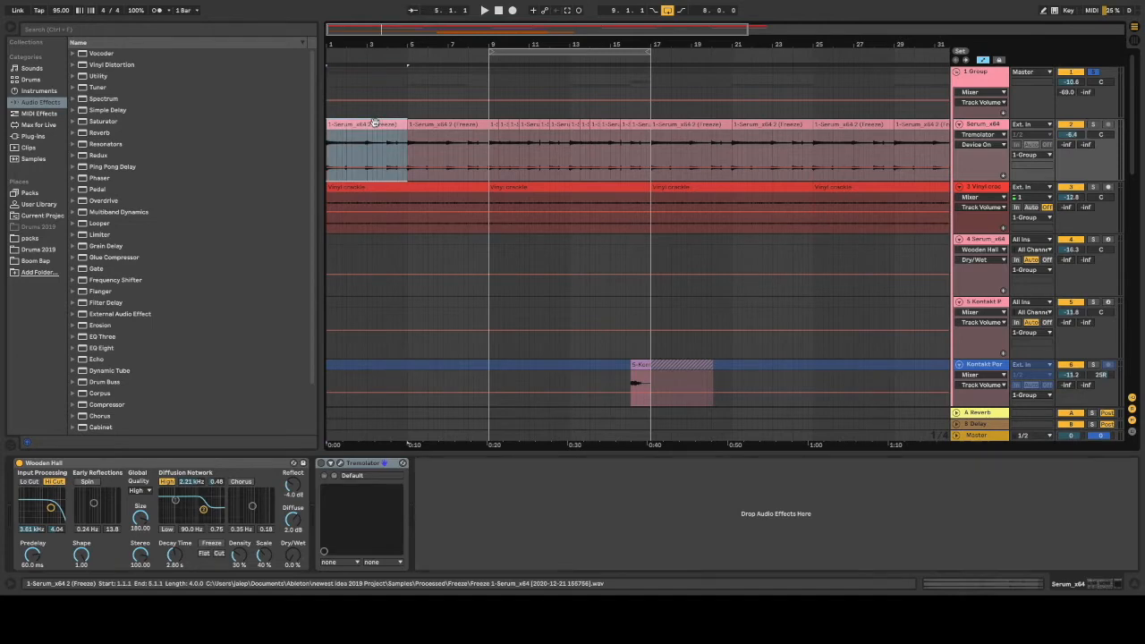
{"action": "double_click", "coordinate": [375, 123]}
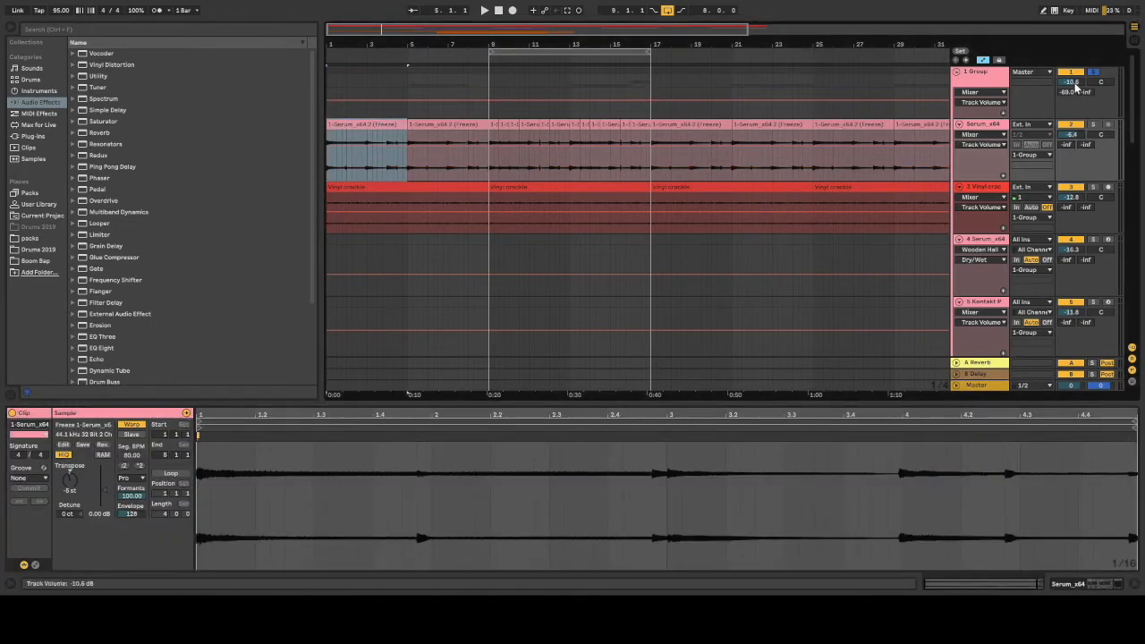
{"action": "key", "text": "space"}
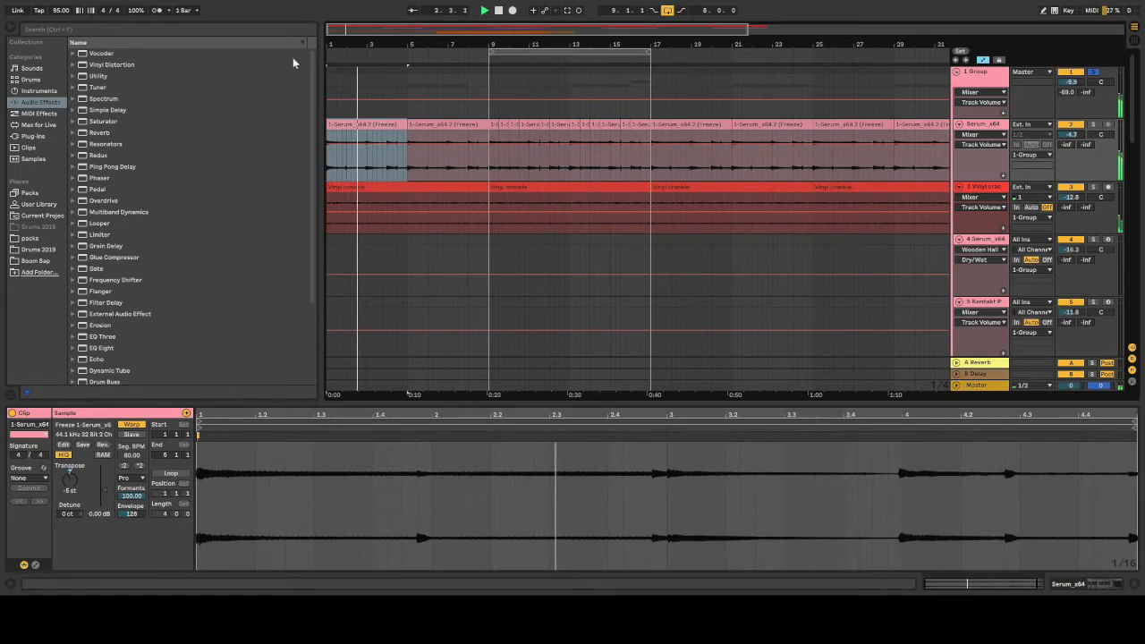
{"action": "left_click_drag", "start_coordinate": [331, 44], "coordinate": [334, 86]}
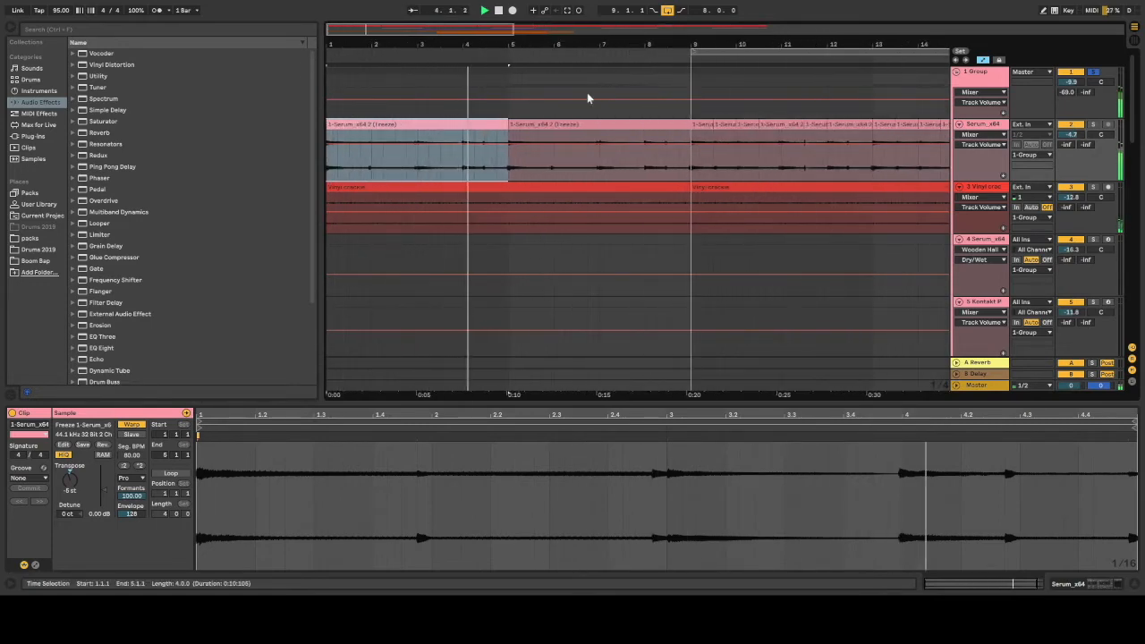
{"action": "left_click_drag", "start_coordinate": [497, 42], "coordinate": [497, 33]}
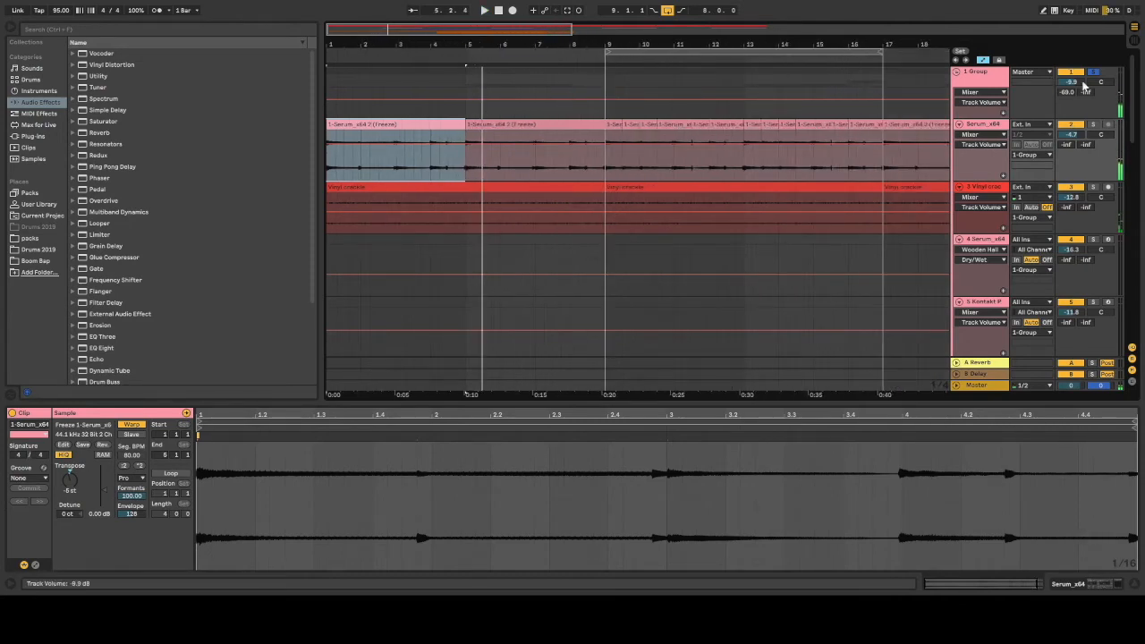
Lower the Vinyl crackle track's volume to -14.4 dB
{"action": "scroll", "coordinate": [805, 178], "scroll_direction": "down", "scroll_amount": 8}
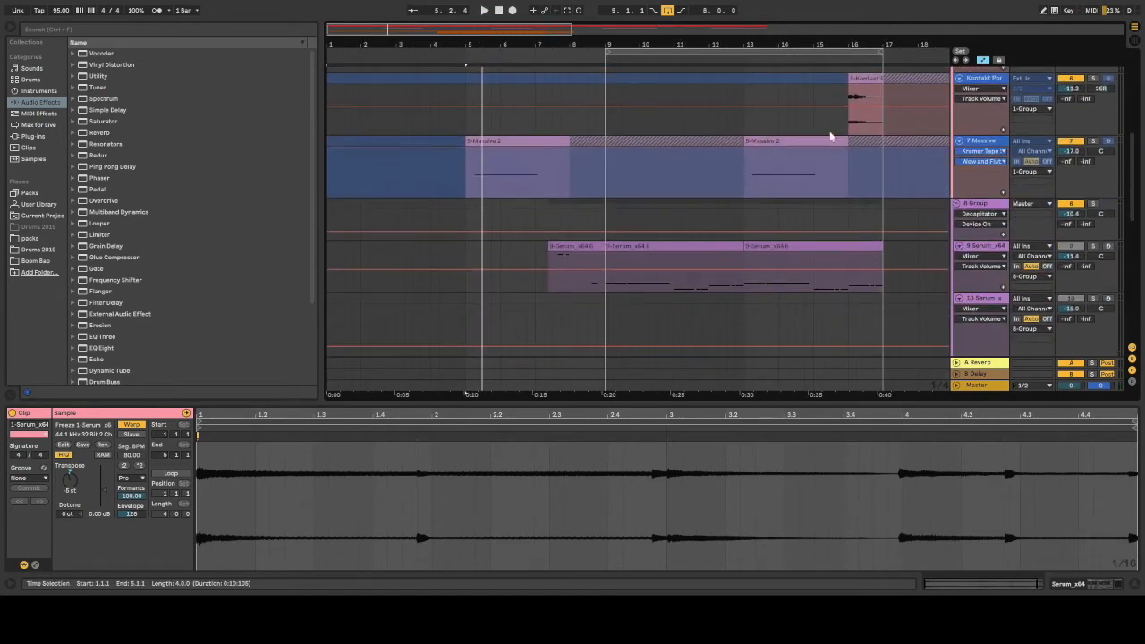
{"action": "left_click_drag", "start_coordinate": [1132, 195], "coordinate": [1122, 100]}
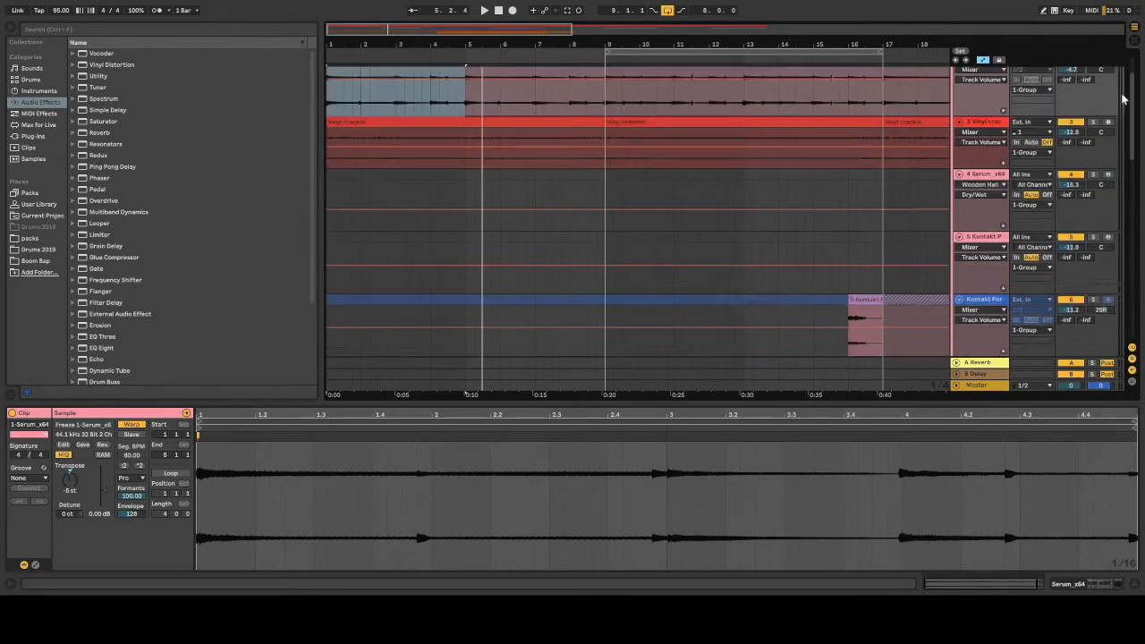
{"action": "scroll", "coordinate": [1123, 100], "scroll_direction": "up", "scroll_amount": 2}
{"action": "left_click", "coordinate": [985, 240]}
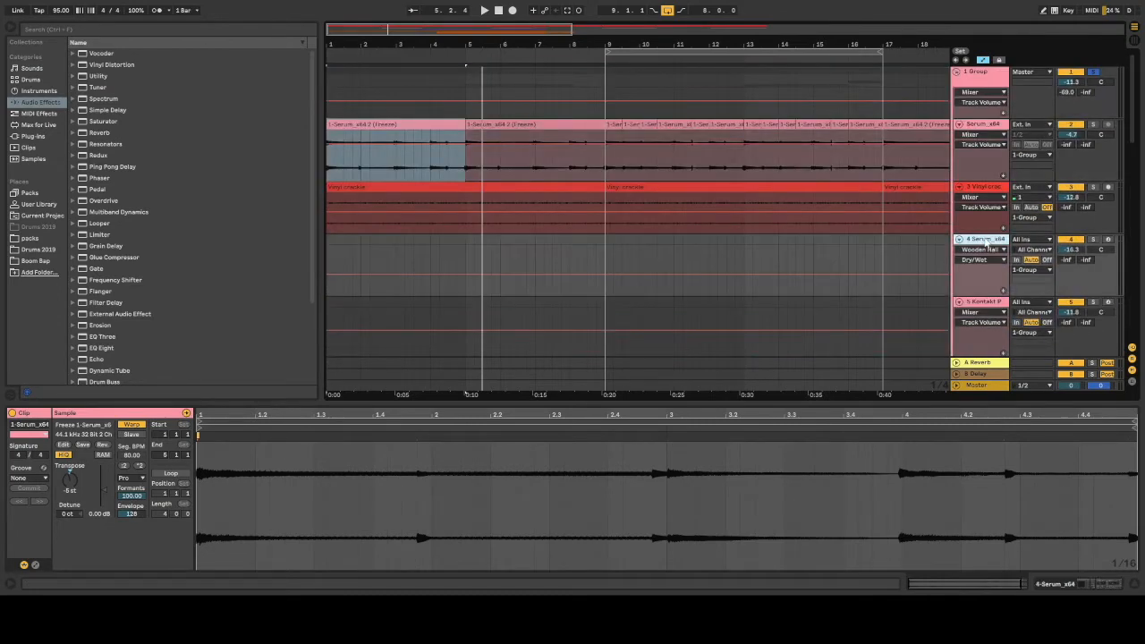
{"action": "left_click", "coordinate": [980, 129]}
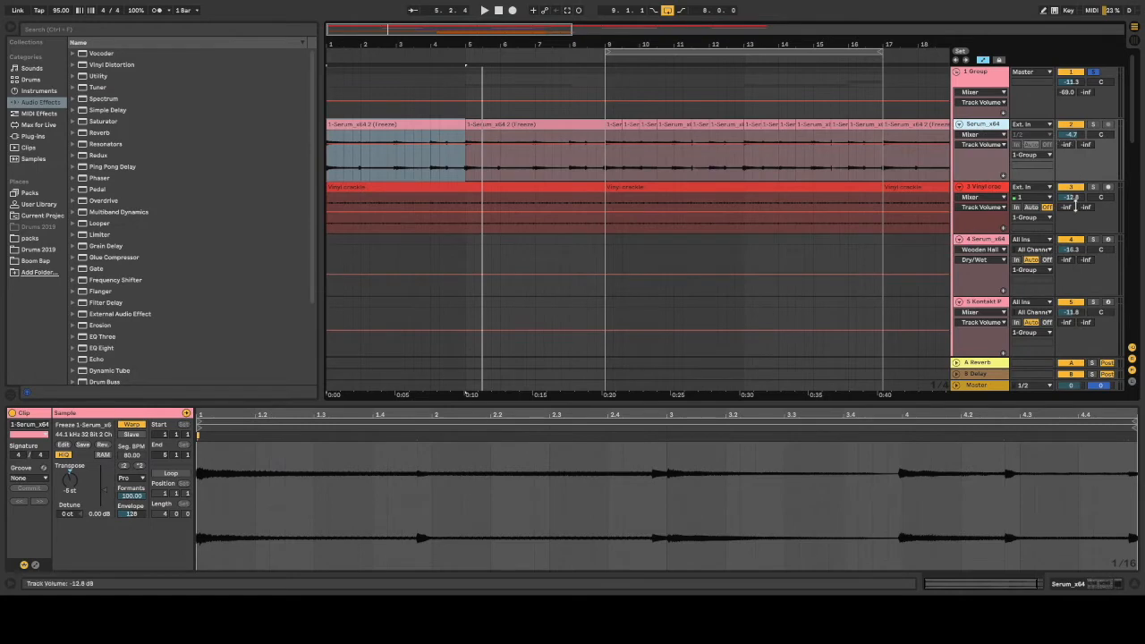
{"action": "left_click_drag", "start_coordinate": [1074, 198], "coordinate": [1074, 203]}
Find the Auto Filter effect and add it to the 1 Group track after Glue Sidechain EQ
{"action": "left_click", "coordinate": [993, 83]}
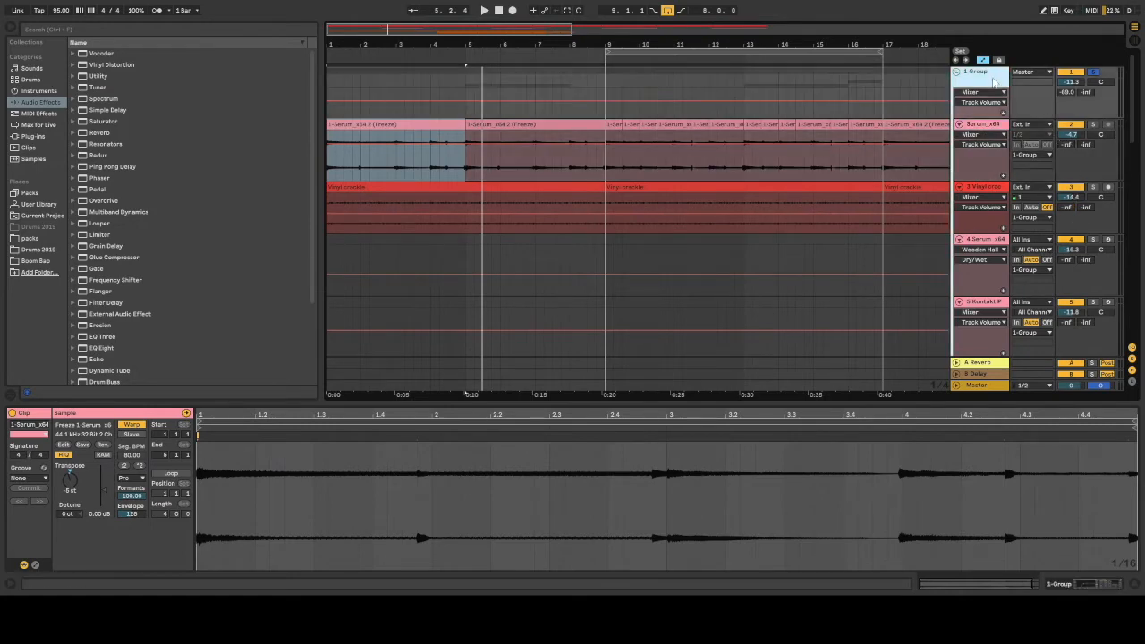
{"action": "double_click", "coordinate": [989, 82]}
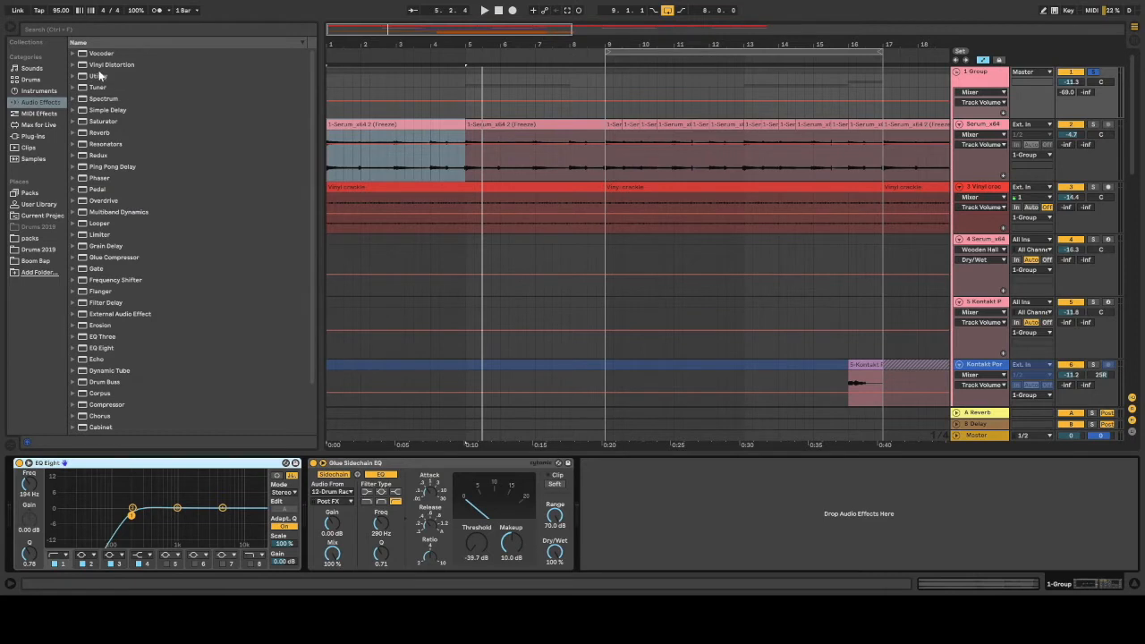
{"action": "left_click", "coordinate": [72, 28]}
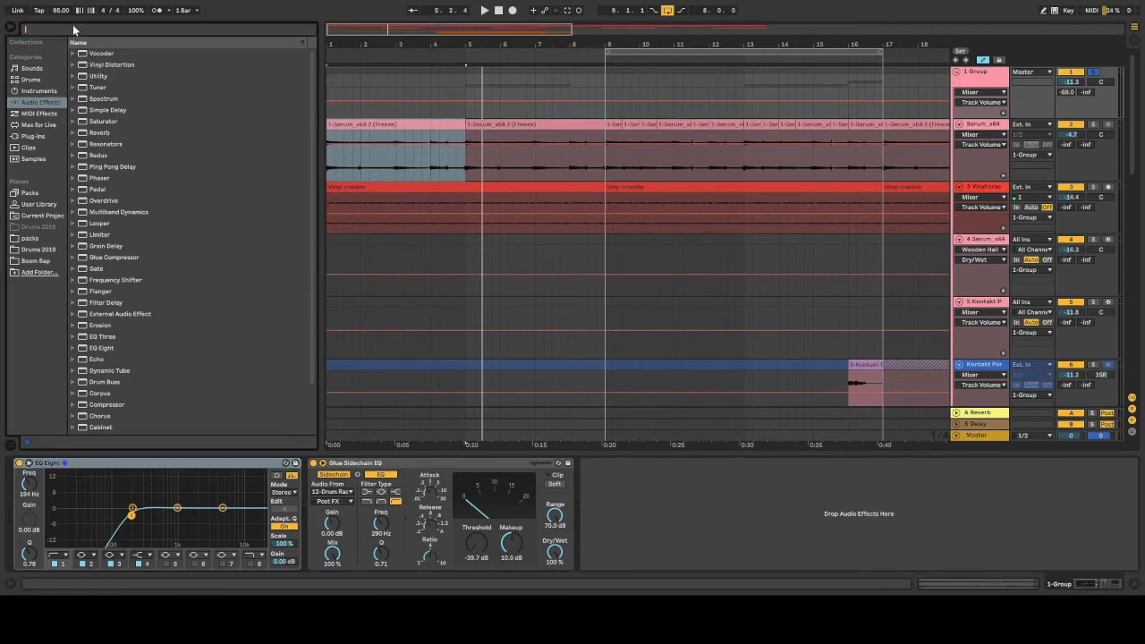
{"action": "type", "text": "auto filt"}
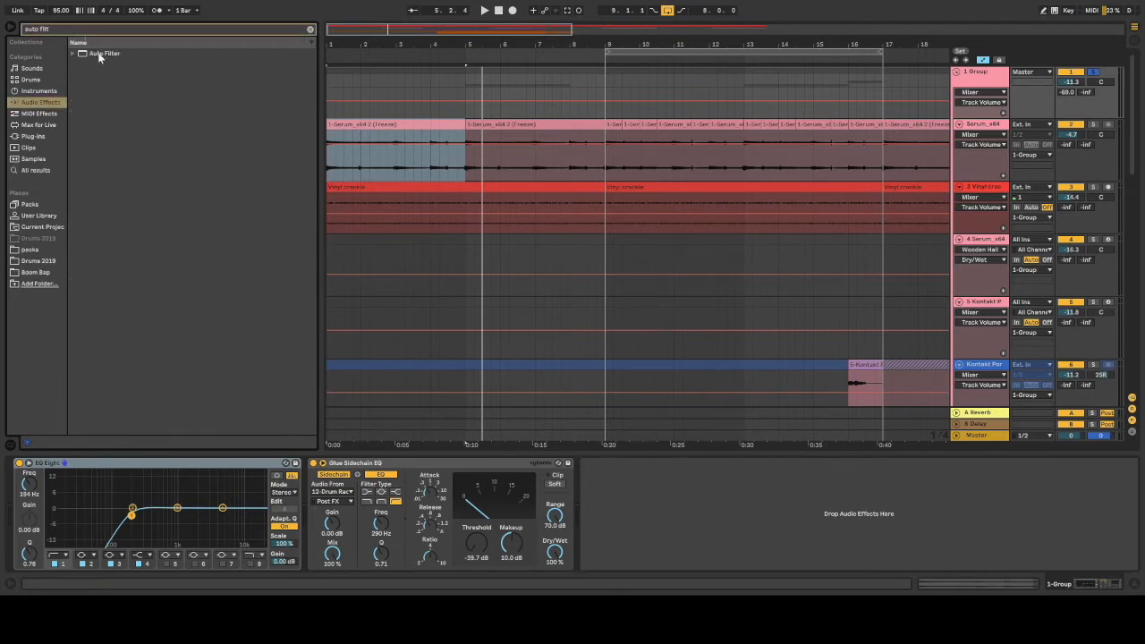
{"action": "left_click_drag", "start_coordinate": [99, 56], "coordinate": [428, 95]}
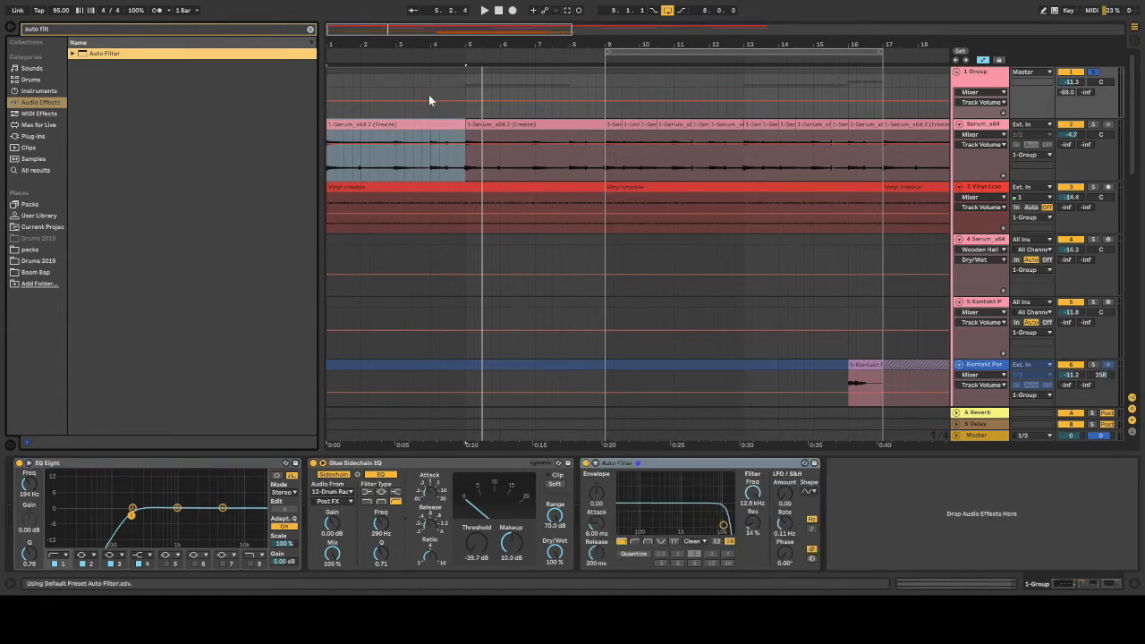
Audition Auto Filter cutoff sweeps in low-pass and high-pass modes during playback, ending on low-pass at 19.9 kHz
{"action": "left_click_drag", "start_coordinate": [722, 526], "coordinate": [650, 531]}
{"action": "key", "text": "space"}
{"action": "left_click", "coordinate": [635, 541]}
{"action": "left_click_drag", "start_coordinate": [650, 532], "coordinate": [732, 531]}
{"action": "left_click", "coordinate": [621, 541]}
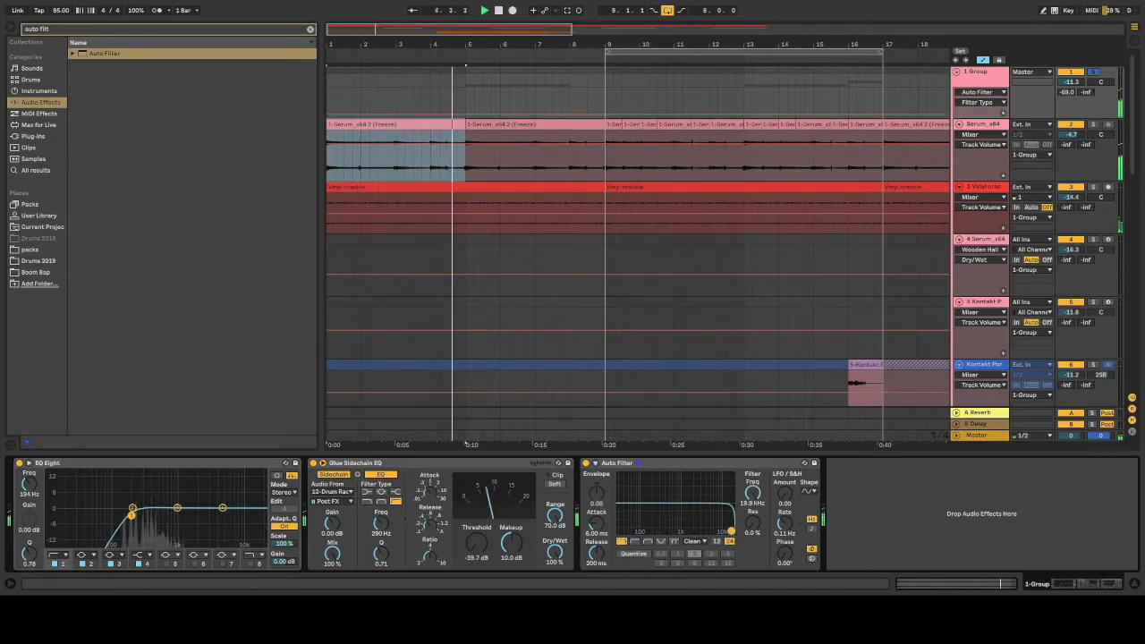
Show automation and choose the Auto Filter's Frequency as the 1 Group track's automation lane
{"action": "left_click", "coordinate": [987, 79]}
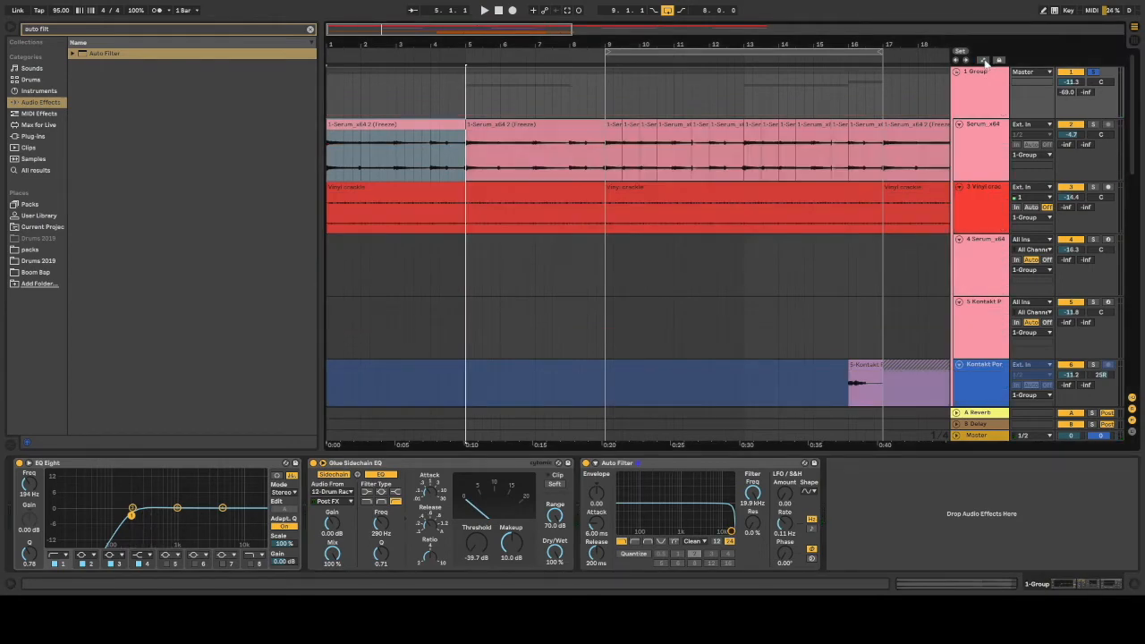
{"action": "left_click", "coordinate": [983, 60]}
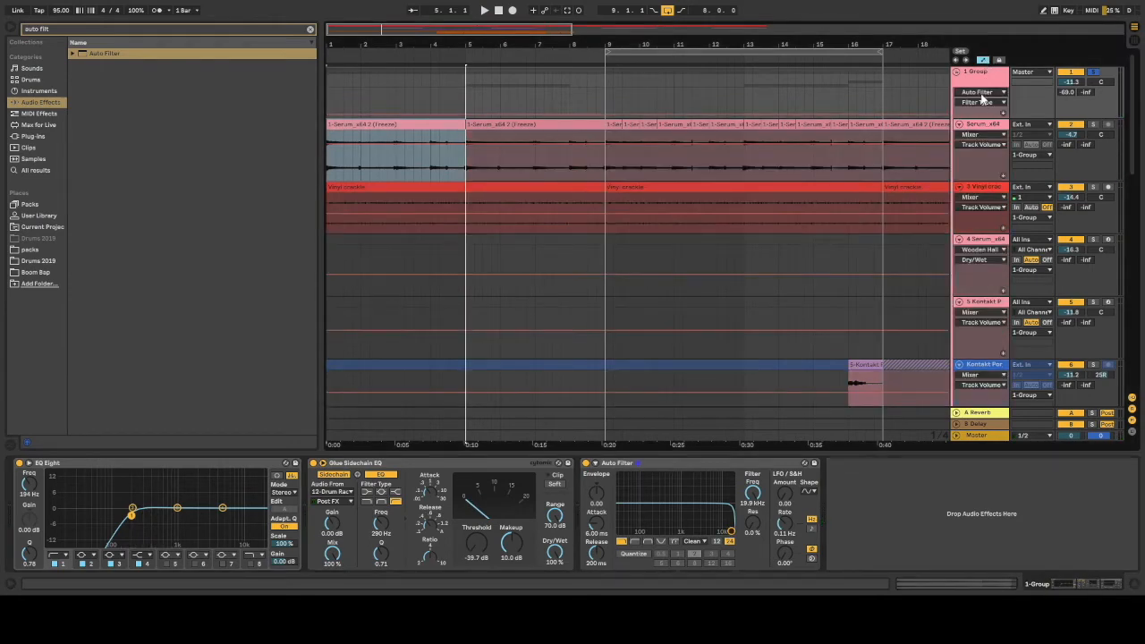
{"action": "left_click", "coordinate": [982, 154]}
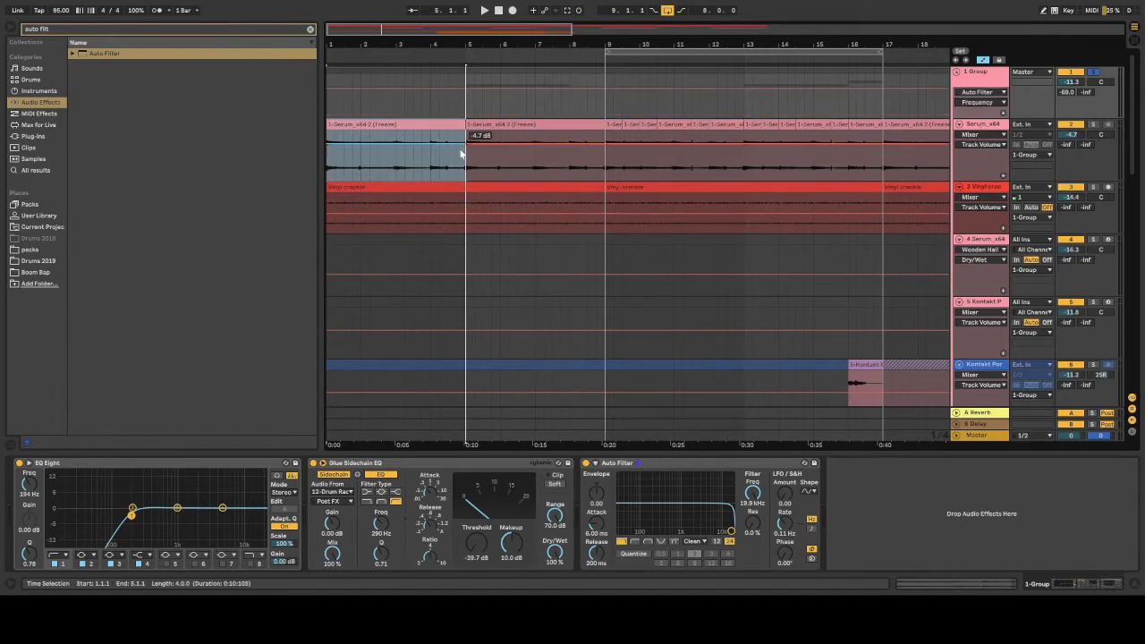
{"action": "mouse_move", "coordinate": [458, 146]}
{"action": "left_mouse_down"}
{"action": "mouse_move", "coordinate": [457, 169]}
{"action": "mouse_move", "coordinate": [460, 142]}
{"action": "left_mouse_up"}
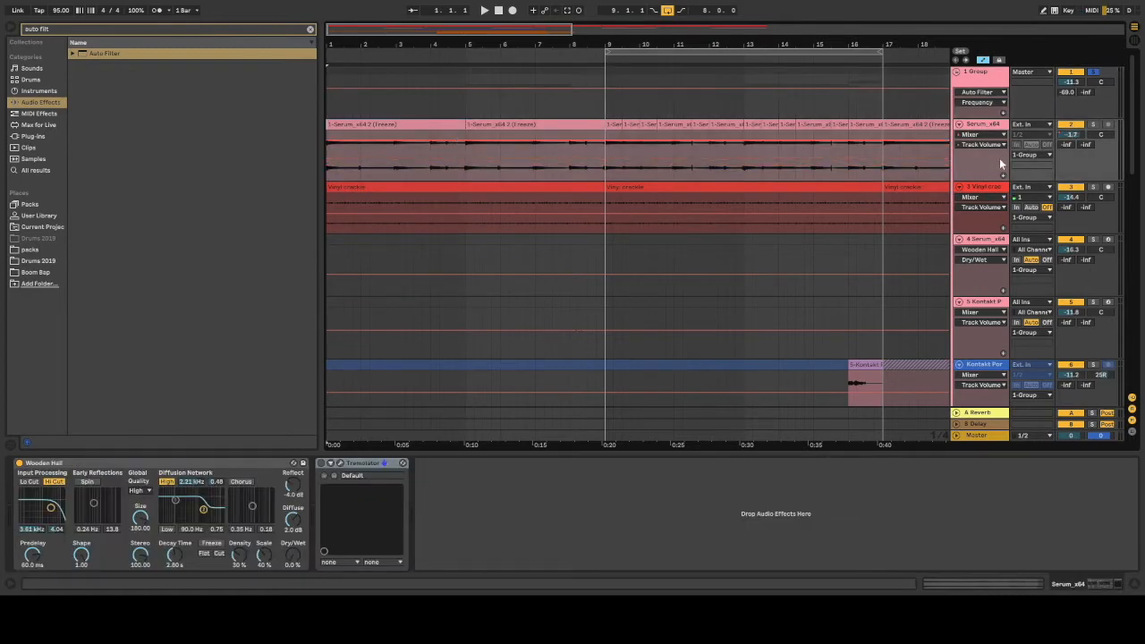
{"action": "key", "text": "ctrl+z"}
{"action": "key", "text": "ctrl+z"}
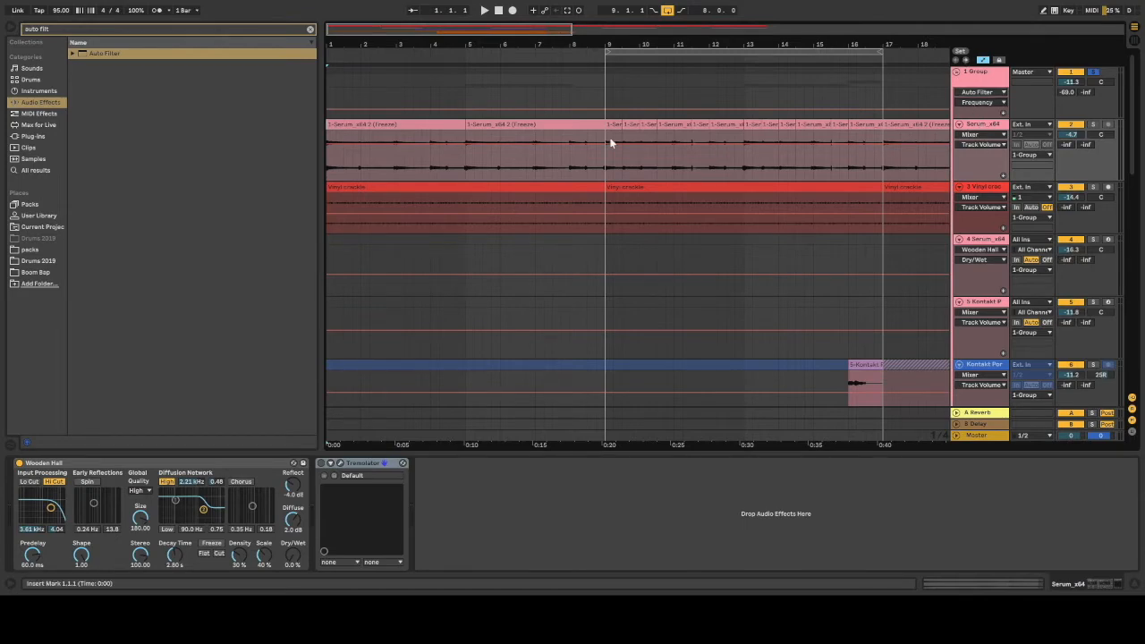
View the Auto Filter's Resonance and LFO Amount automation lanes on the 1 Group track, and return to Frequency
{"action": "left_click", "coordinate": [329, 108]}
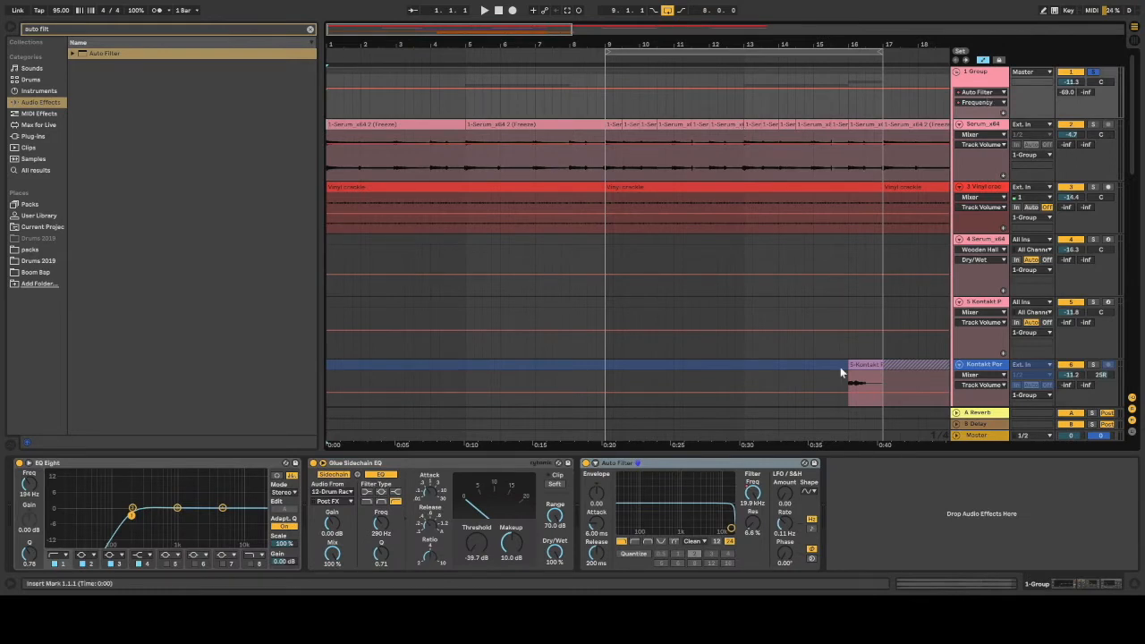
{"action": "left_click", "coordinate": [753, 495]}
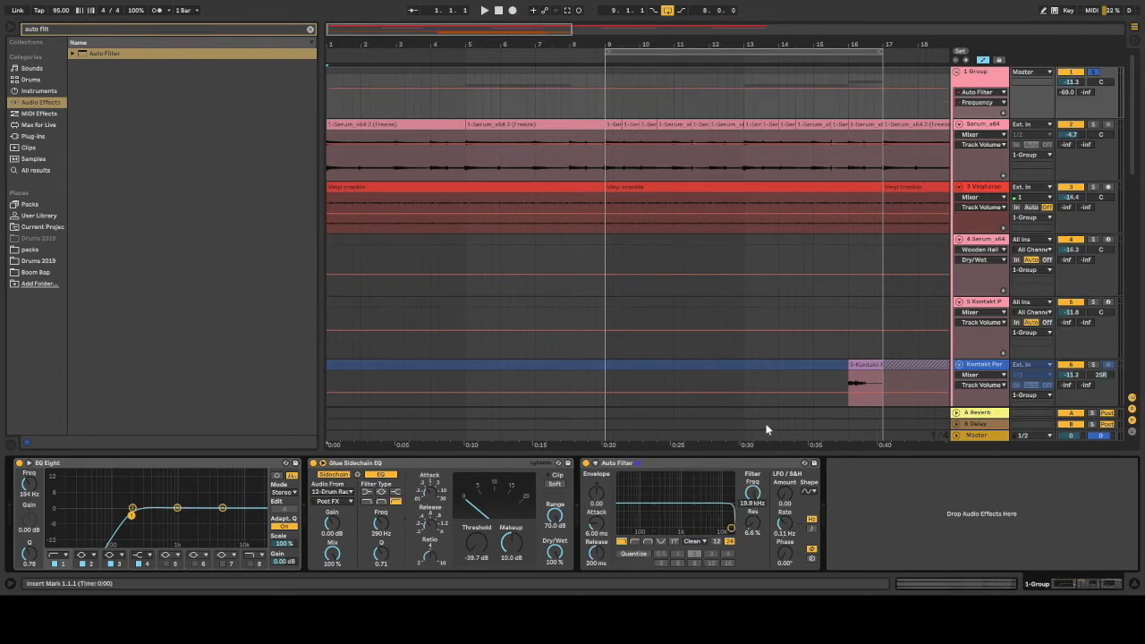
{"action": "left_click", "coordinate": [780, 523]}
{"action": "left_click", "coordinate": [751, 528]}
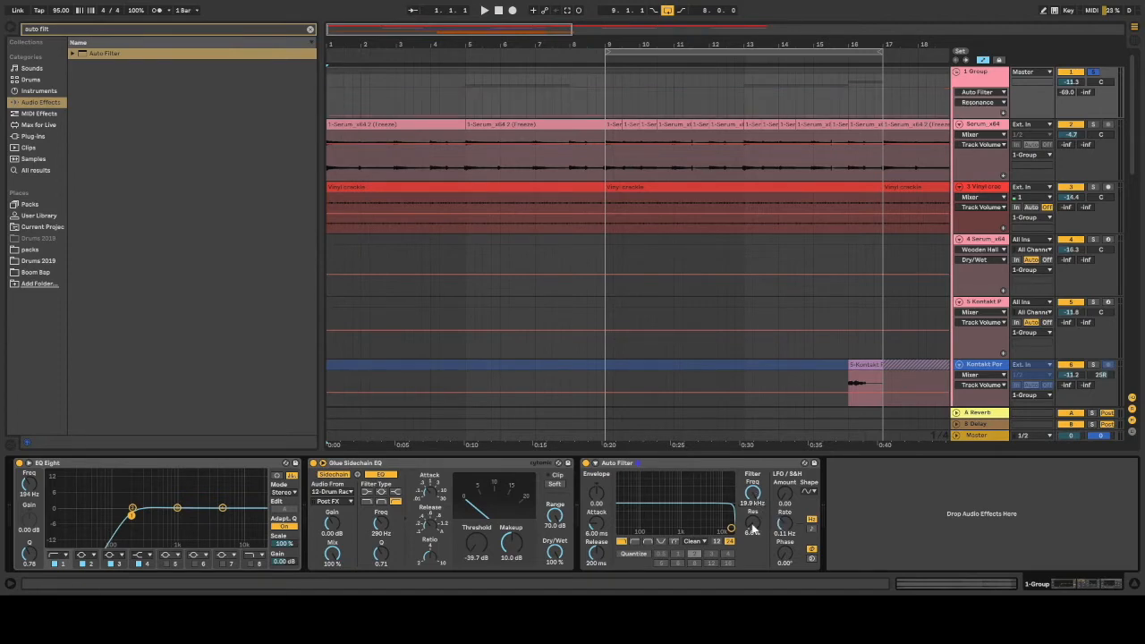
{"action": "left_click", "coordinate": [783, 497]}
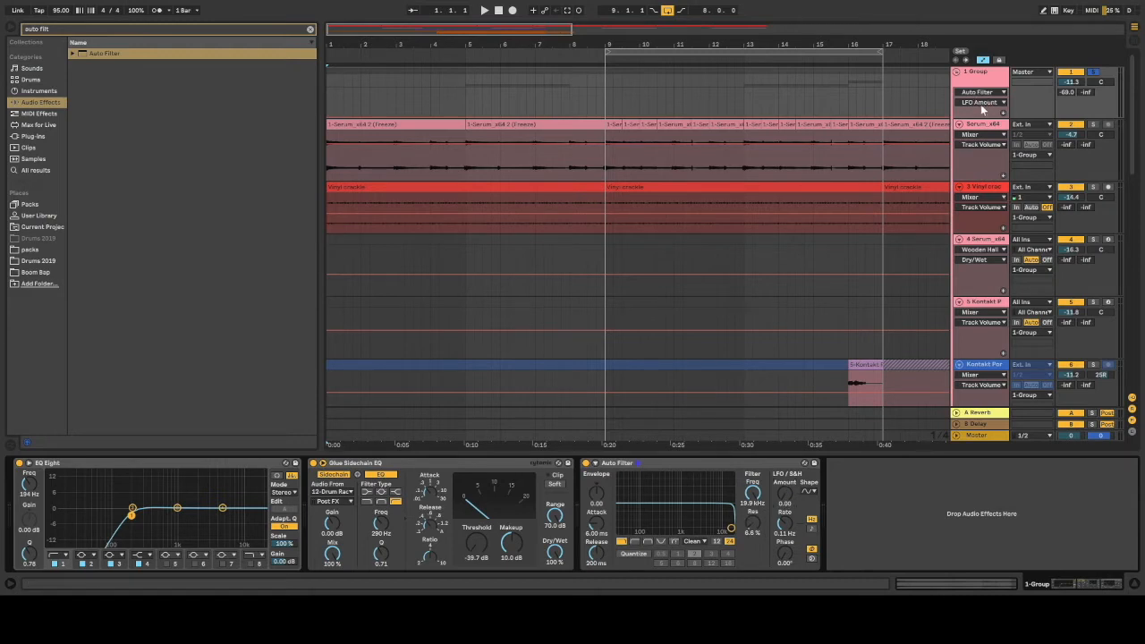
{"action": "left_click", "coordinate": [758, 494]}
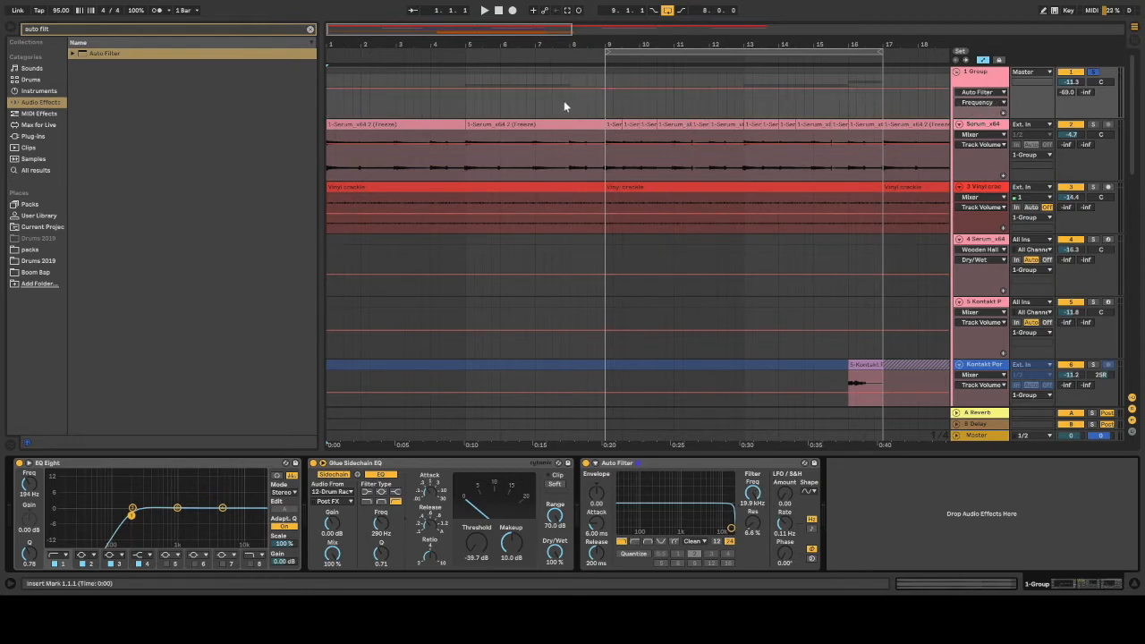
Draw stepped Auto Filter Frequency automation with two dips over bars 1 to 5 of the 1 Group track and play it back
{"action": "left_click", "coordinate": [333, 93]}
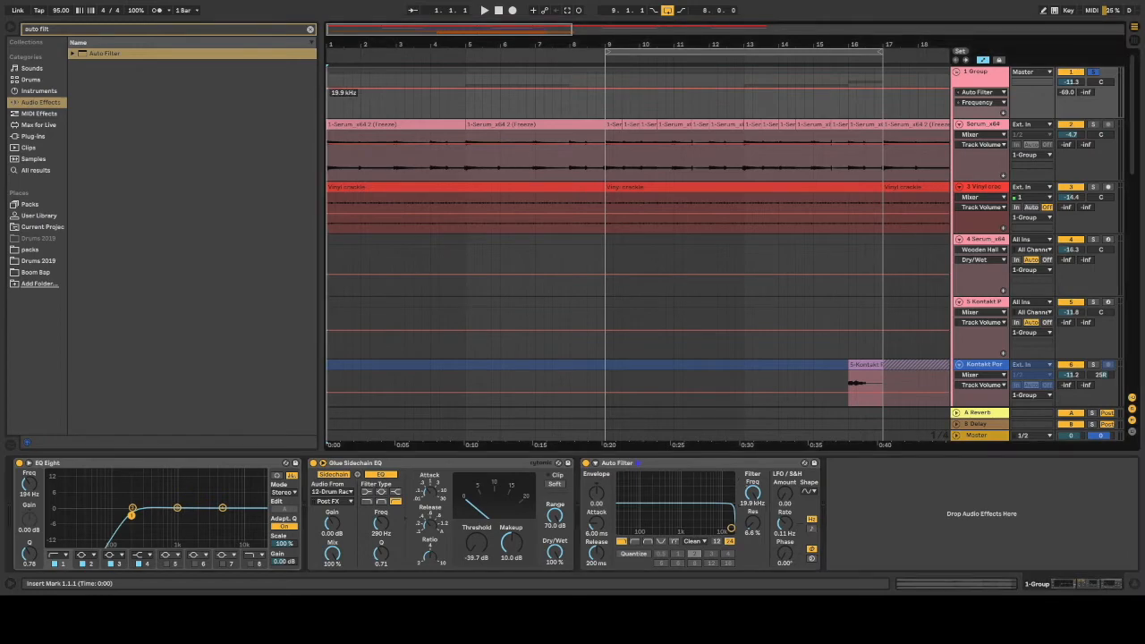
{"action": "left_click", "coordinate": [1042, 10]}
{"action": "left_click_drag", "start_coordinate": [343, 114], "coordinate": [473, 105]}
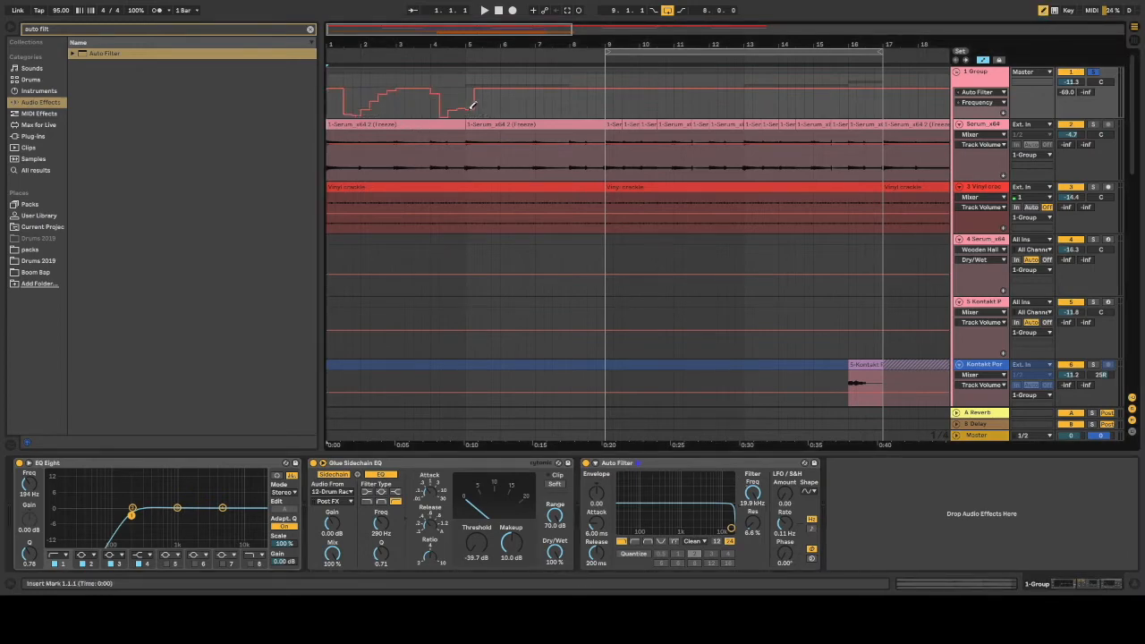
{"action": "key", "text": "space"}
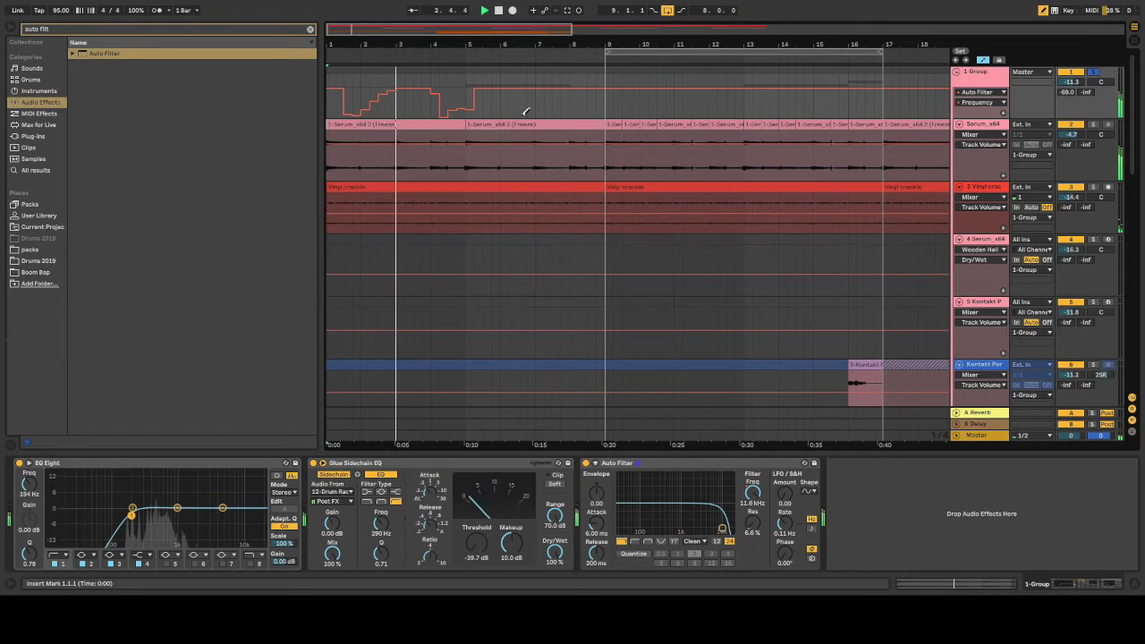
Undo the drawn Auto Filter Frequency automation on the 1 Group track and stop playback
{"action": "key", "text": "ctrl+z"}
{"action": "key", "text": "ctrl+z"}
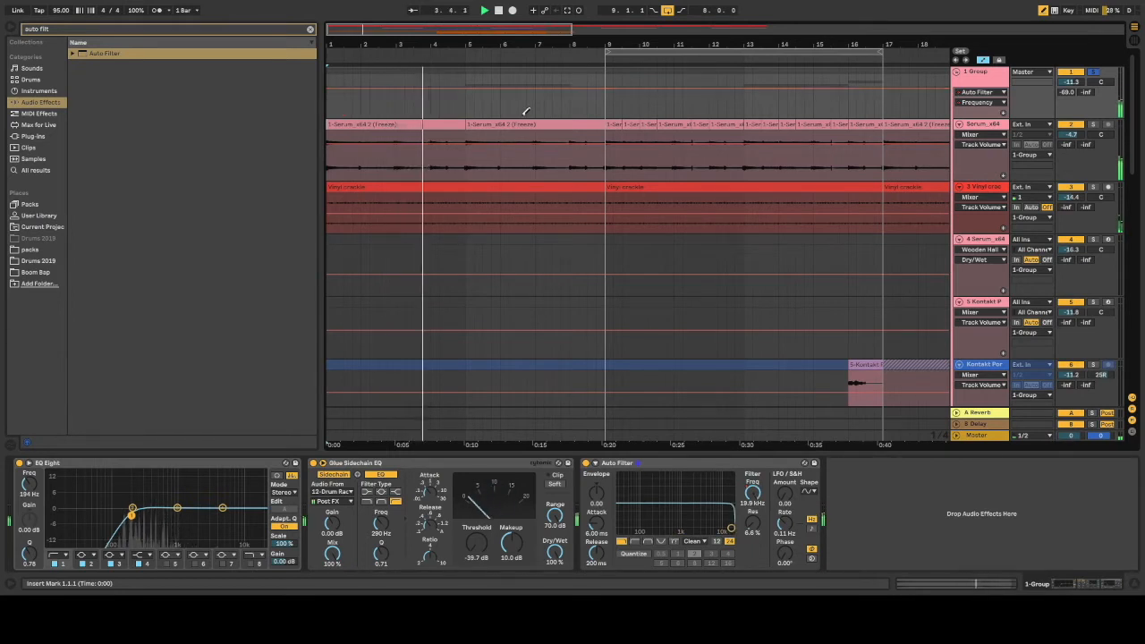
{"action": "key", "text": "space"}
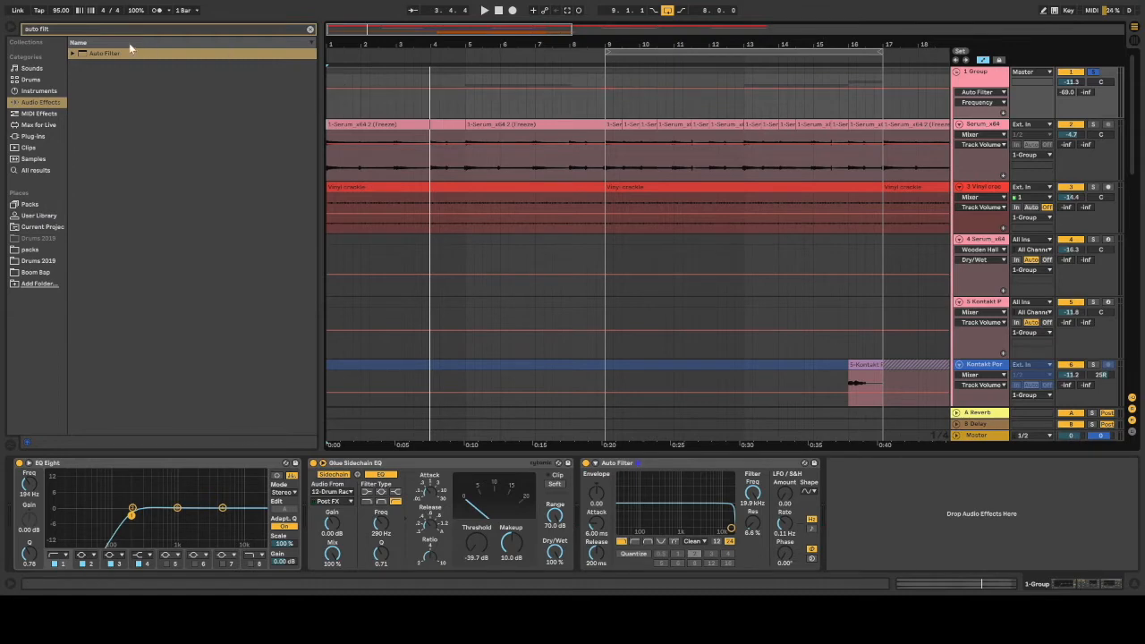
Turn on the metronome and play the arrangement from bar 1
{"action": "left_click", "coordinate": [157, 10]}
{"action": "left_click_drag", "start_coordinate": [339, 35], "coordinate": [331, 63]}
{"action": "key", "text": "space"}
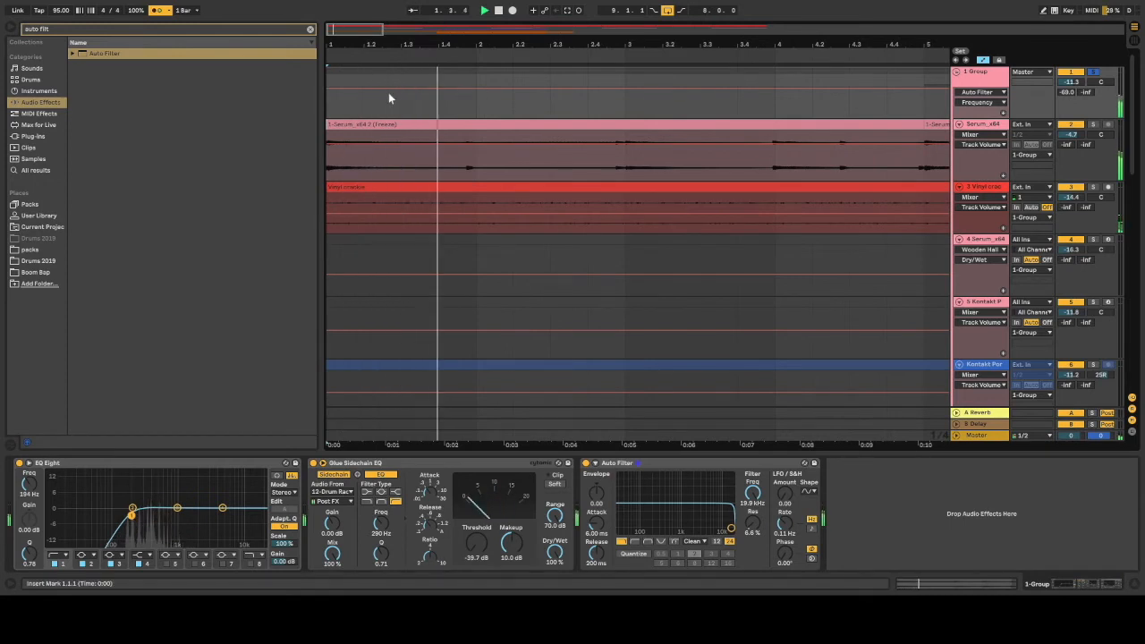
Shape a V-shaped dip in the 1 Group's Auto Filter Frequency automation between 1.1.1 and 1.3.1, and select that range
{"action": "left_click_drag", "start_coordinate": [399, 89], "coordinate": [328, 89]}
{"action": "mouse_move", "coordinate": [400, 99]}
{"action": "left_mouse_down"}
{"action": "mouse_move", "coordinate": [400, 89]}
{"action": "mouse_move", "coordinate": [401, 98]}
{"action": "left_mouse_up"}
{"action": "left_click_drag", "start_coordinate": [476, 97], "coordinate": [475, 89]}
{"action": "left_click_drag", "start_coordinate": [401, 98], "coordinate": [363, 98]}
{"action": "key", "text": "space"}
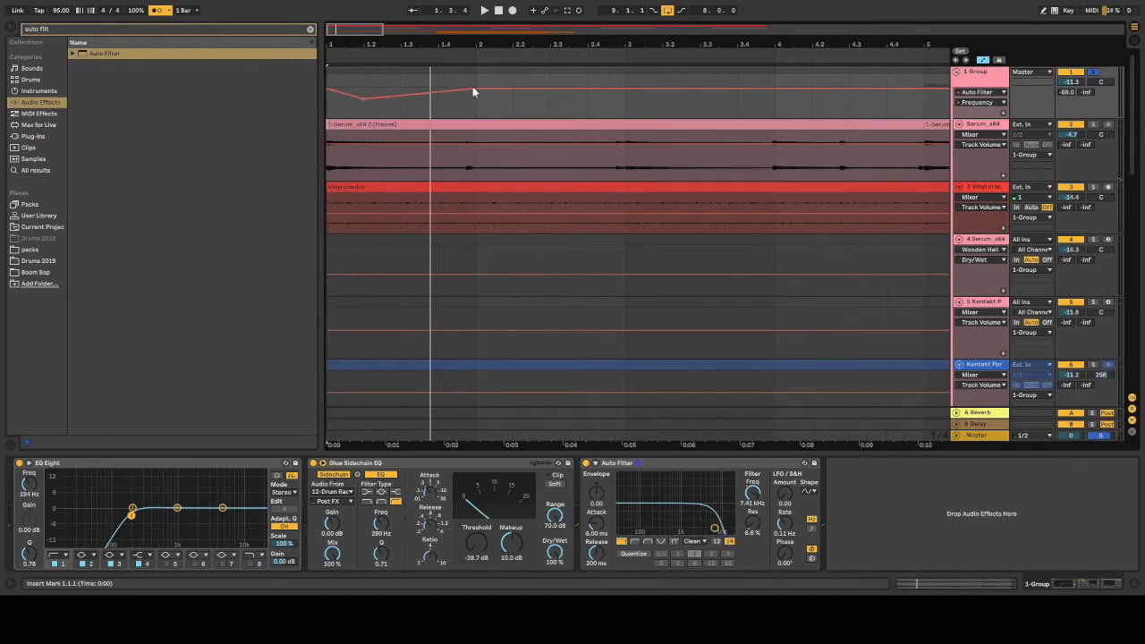
{"action": "left_click_drag", "start_coordinate": [477, 91], "coordinate": [339, 106]}
{"action": "key", "text": "space"}
{"action": "key", "text": "space"}
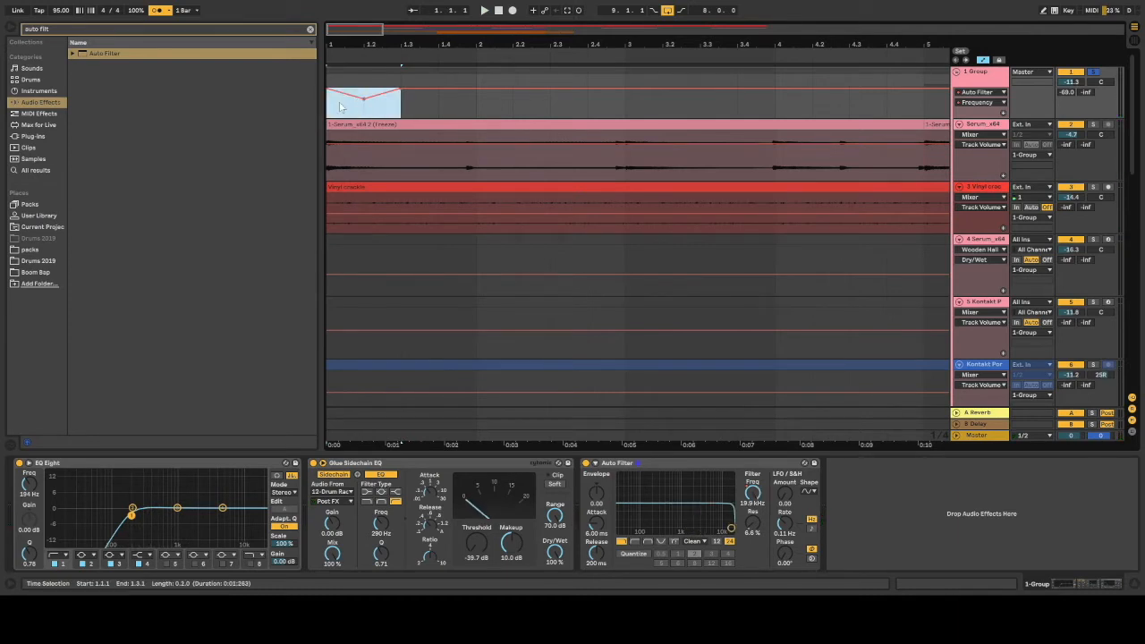
Duplicate the two-beat Frequency automation dip repeatedly up to bar 18 and play it back from just before bar 9
{"action": "key", "text": "ctrl+d"}
{"action": "key", "text": "ctrl+d"}
{"action": "key", "text": "ctrl+d"}
{"action": "key", "text": "ctrl+d"}
{"action": "key", "text": "ctrl+d"}
{"action": "key", "text": "ctrl+d"}
{"action": "key", "text": "ctrl+d"}
{"action": "key", "text": "ctrl+d"}
{"action": "key", "text": "ctrl+d"}
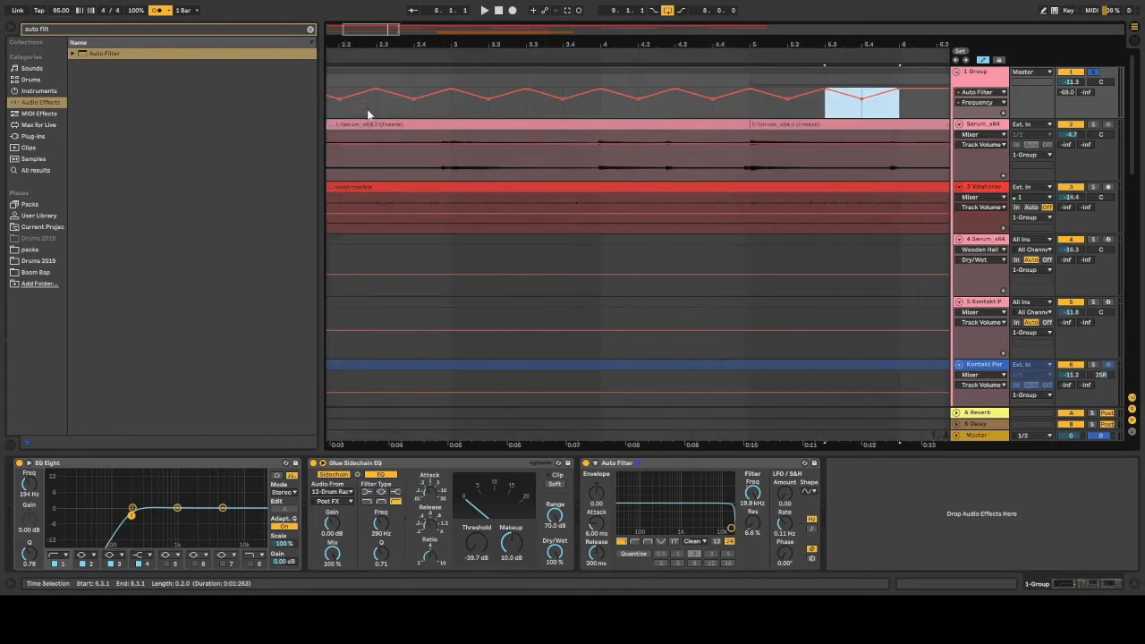
{"action": "key", "text": "ctrl+d"}
{"action": "key", "text": "ctrl+d"}
{"action": "key", "text": "ctrl+d"}
{"action": "key", "text": "ctrl+d"}
{"action": "key", "text": "ctrl+d"}
{"action": "key", "text": "ctrl+d"}
{"action": "key", "text": "ctrl+d"}
{"action": "key", "text": "ctrl+d"}
{"action": "key", "text": "ctrl+d"}
{"action": "key", "text": "ctrl+d"}
{"action": "key", "text": "ctrl+d"}
{"action": "key", "text": "ctrl+d"}
{"action": "key", "text": "ctrl+d"}
{"action": "key", "text": "ctrl+d"}
{"action": "key", "text": "ctrl+d"}
{"action": "key", "text": "ctrl+d"}
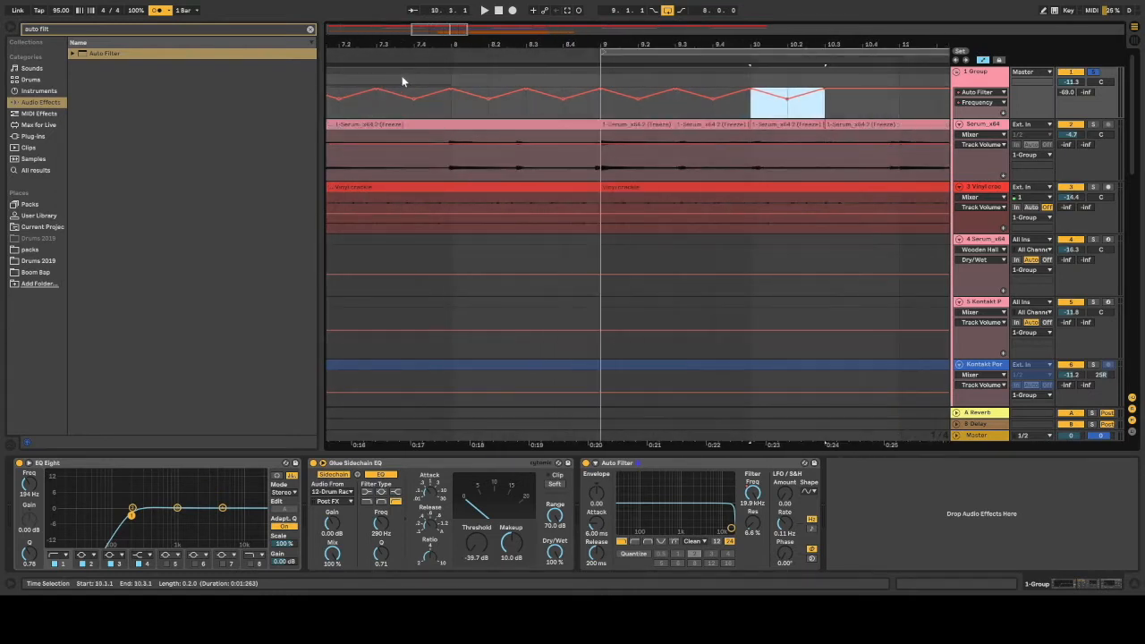
{"action": "key", "text": "ctrl+d"}
{"action": "key", "text": "ctrl+d"}
{"action": "key", "text": "ctrl+d"}
{"action": "key", "text": "ctrl+d"}
{"action": "key", "text": "ctrl+d"}
{"action": "key", "text": "ctrl+d"}
{"action": "key", "text": "ctrl+d"}
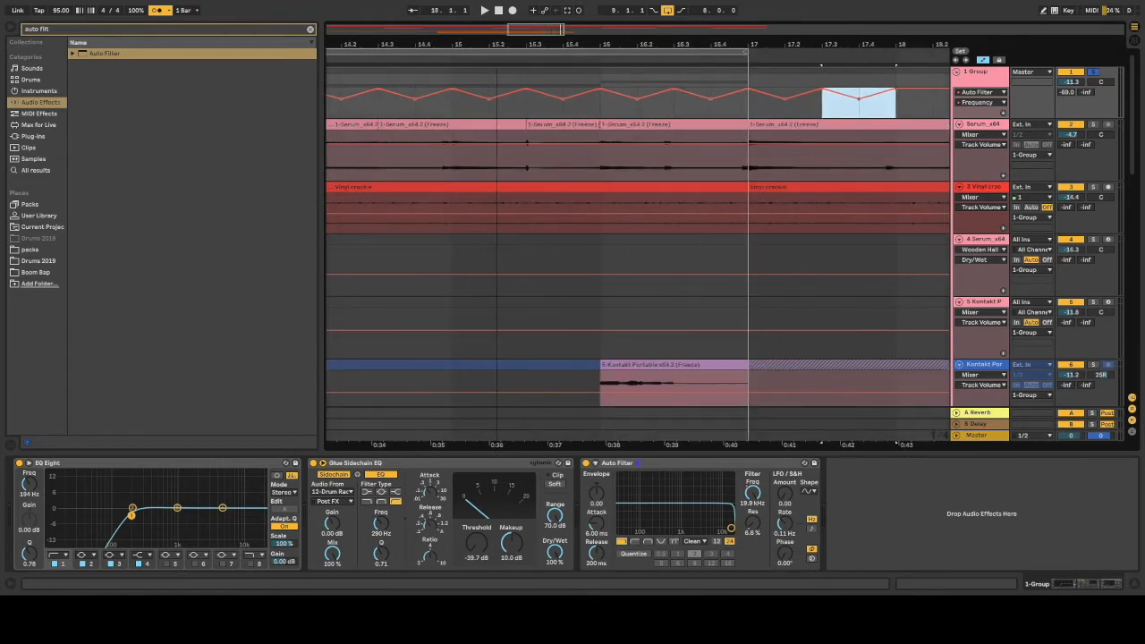
{"action": "key", "text": "minus"}
{"action": "key", "text": "minus"}
{"action": "key", "text": "minus"}
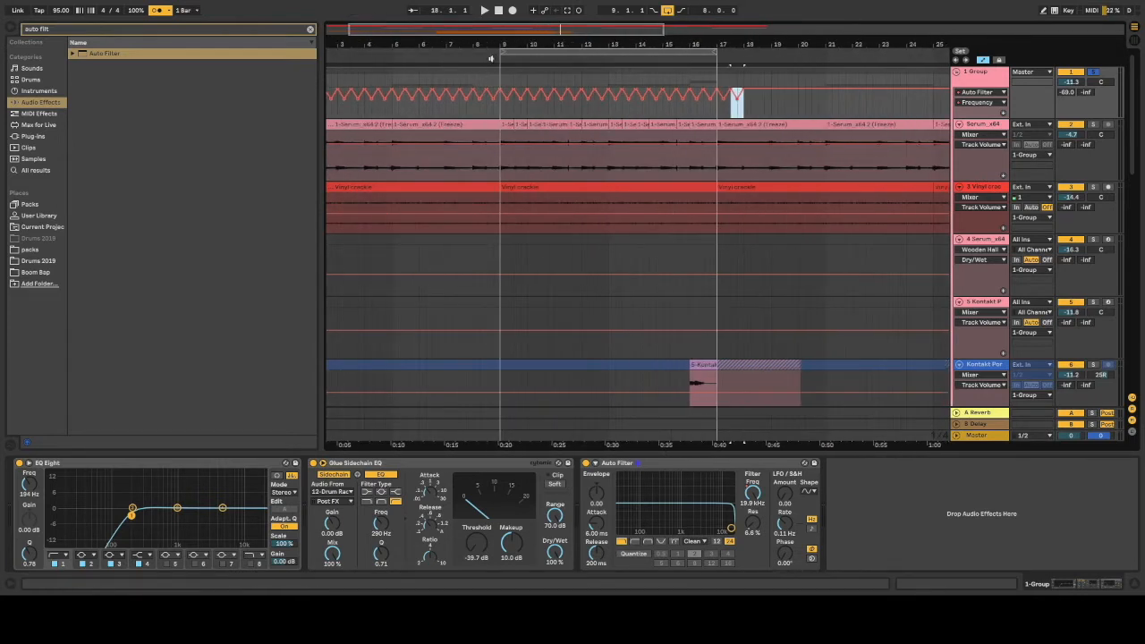
{"action": "left_click", "coordinate": [491, 59]}
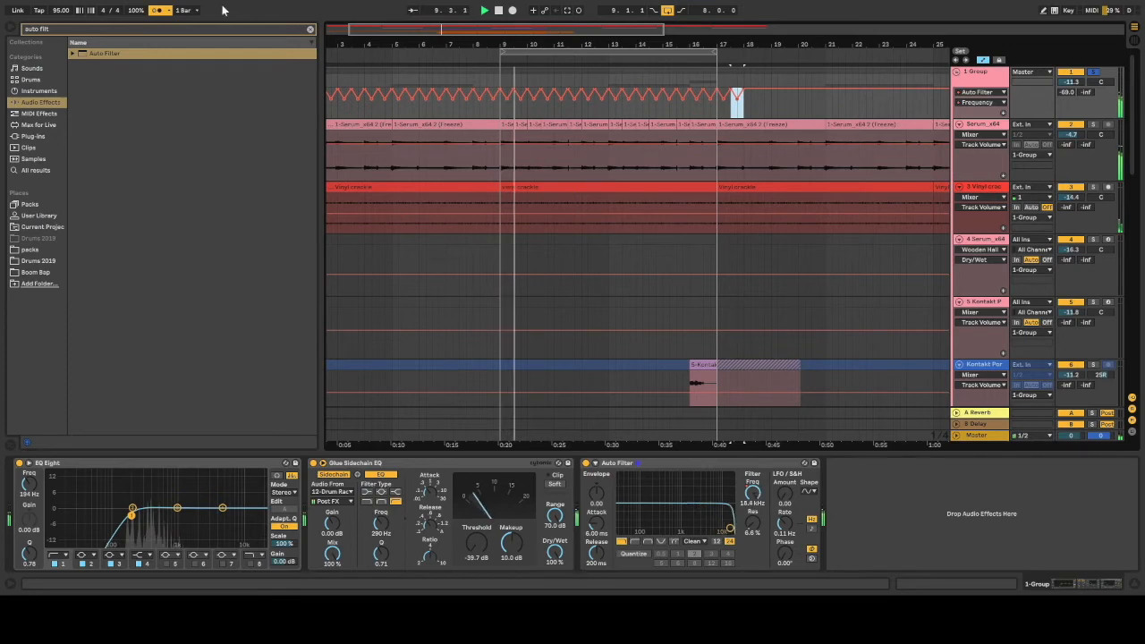
Set the 1 Group track's volume to -8.2 dB and toggle the Wooden Hall reverb on the Serum_x64 track
{"action": "left_click_drag", "start_coordinate": [1078, 86], "coordinate": [1078, 86]}
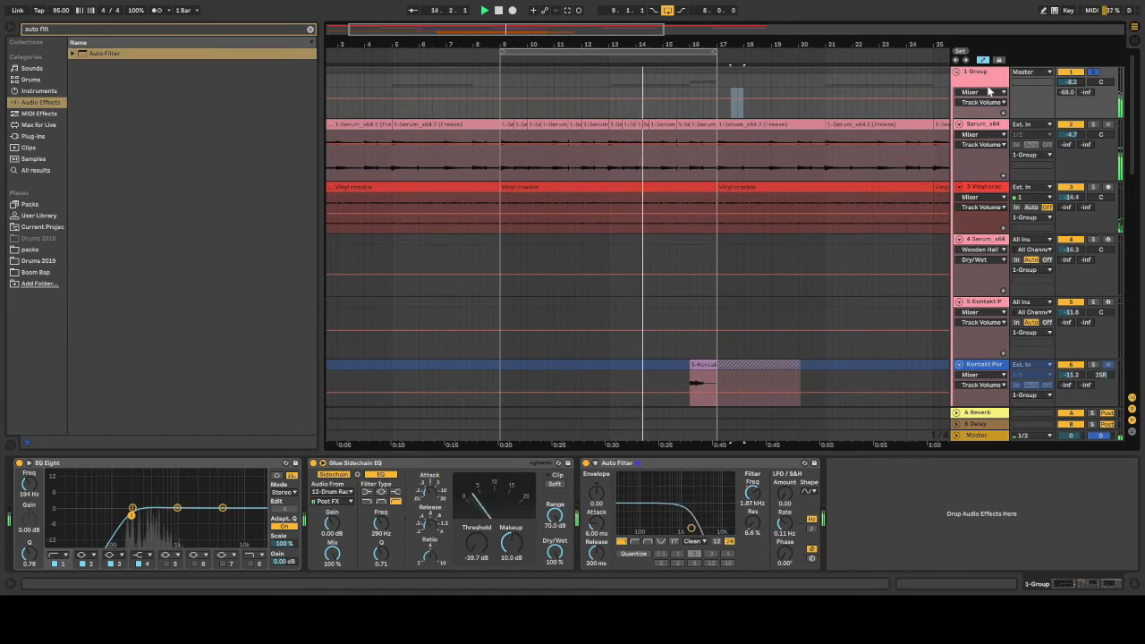
{"action": "left_click", "coordinate": [1008, 132]}
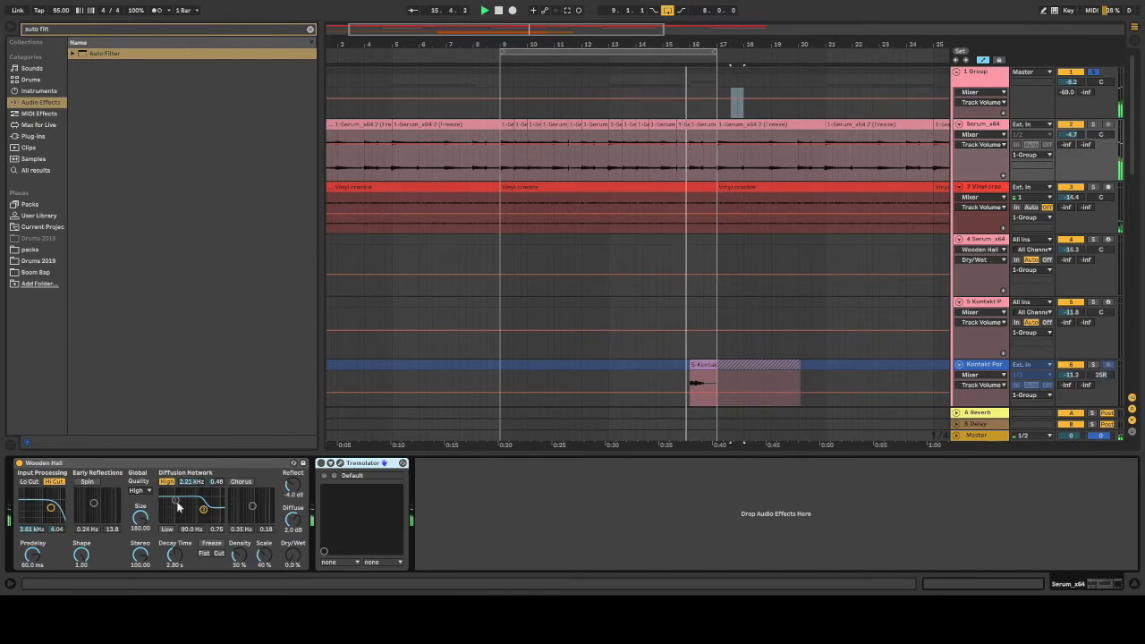
{"action": "left_click", "coordinate": [19, 463]}
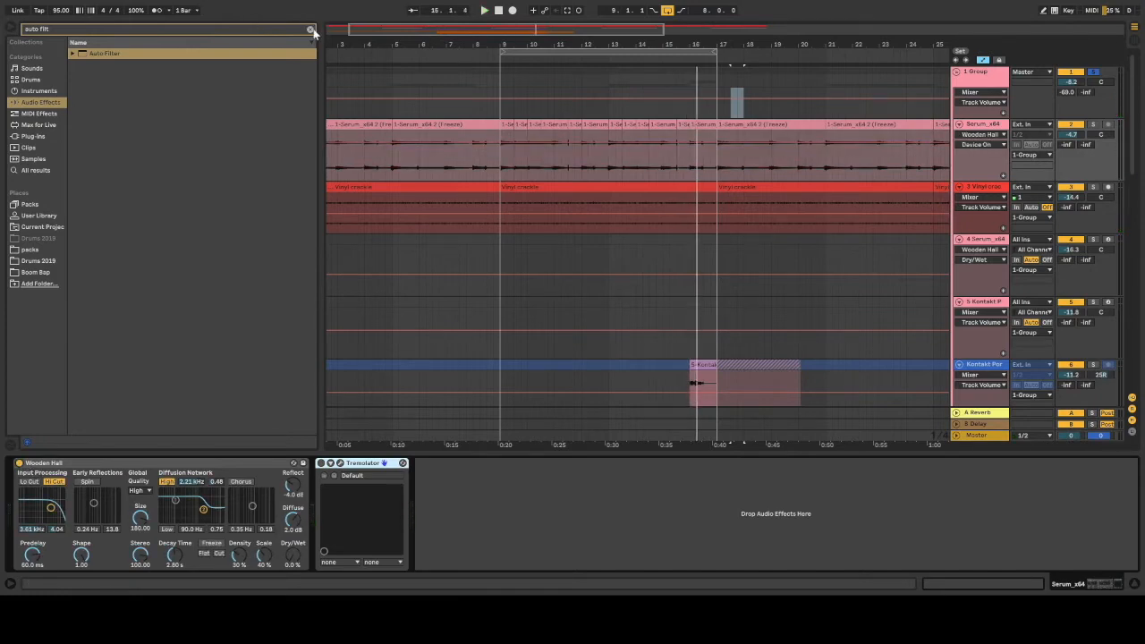
Search the audio effects library for "reverb"
{"action": "left_click", "coordinate": [311, 29]}
{"action": "left_click", "coordinate": [25, 147]}
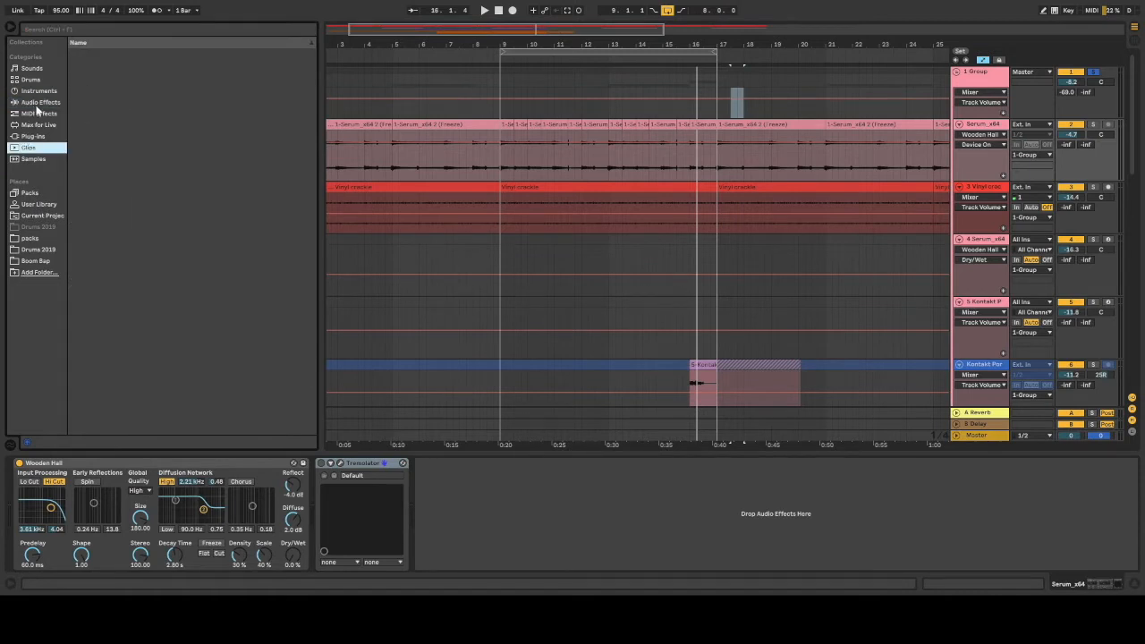
{"action": "left_click", "coordinate": [40, 103]}
{"action": "left_click", "coordinate": [106, 30]}
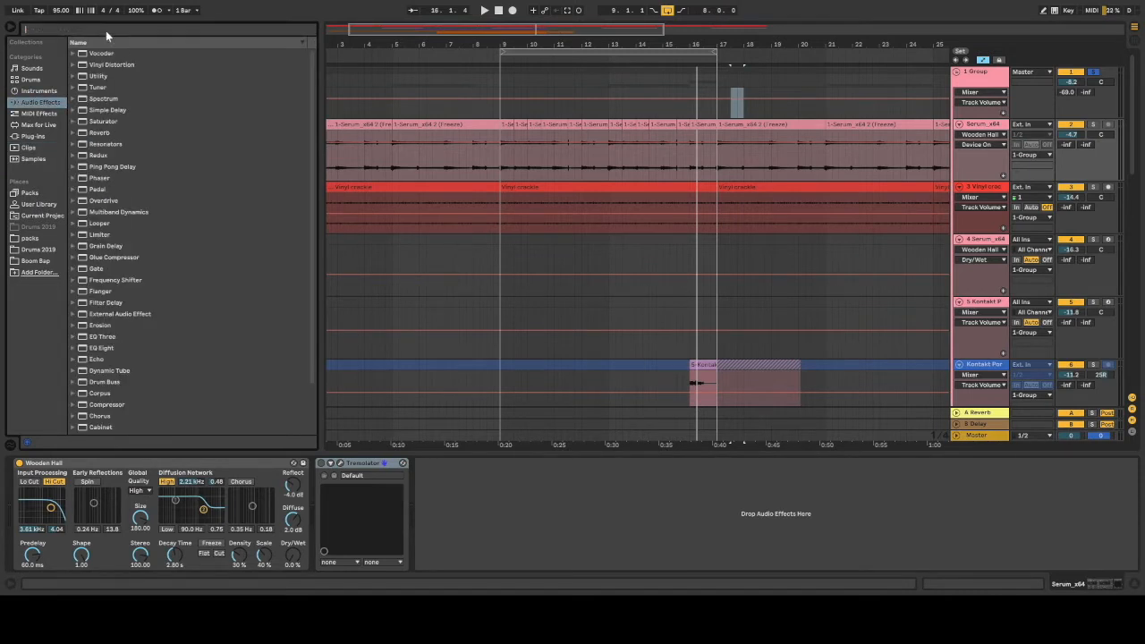
{"action": "type", "text": "reverm"}
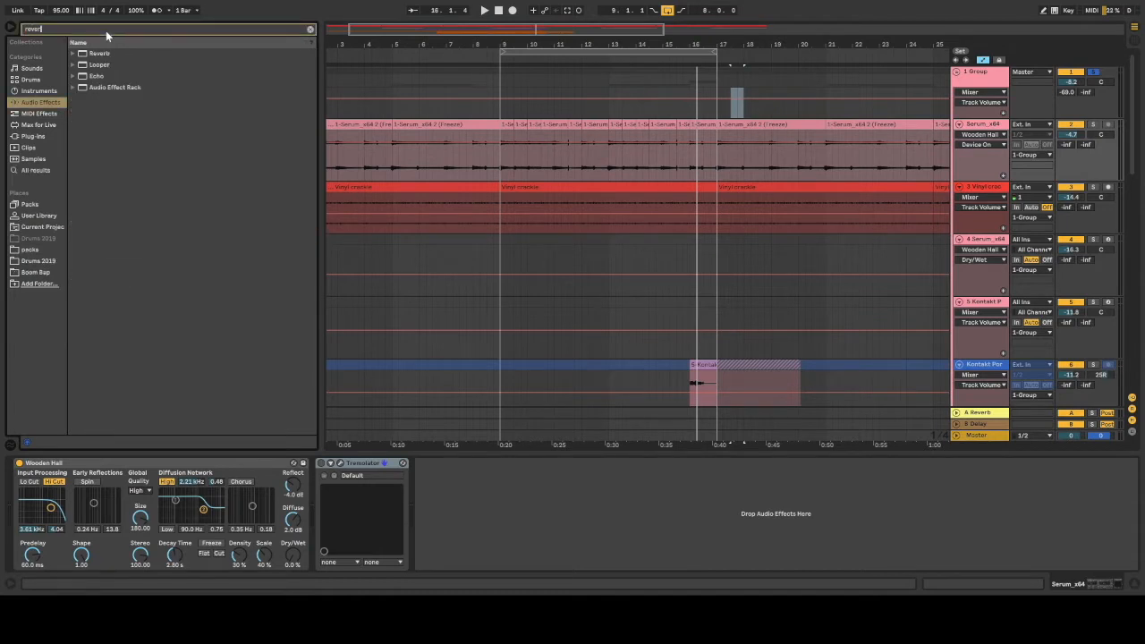
{"action": "key", "text": "BackSpace"}
{"action": "key", "text": "BackSpace"}
{"action": "type", "text": "rb"}
Replace the Serum_x64 track's Wooden Hall with the Warm Reverb Long hall preset and audition it at 51 % Dry/Wet
{"action": "left_click", "coordinate": [74, 55]}
{"action": "left_click", "coordinate": [80, 87]}
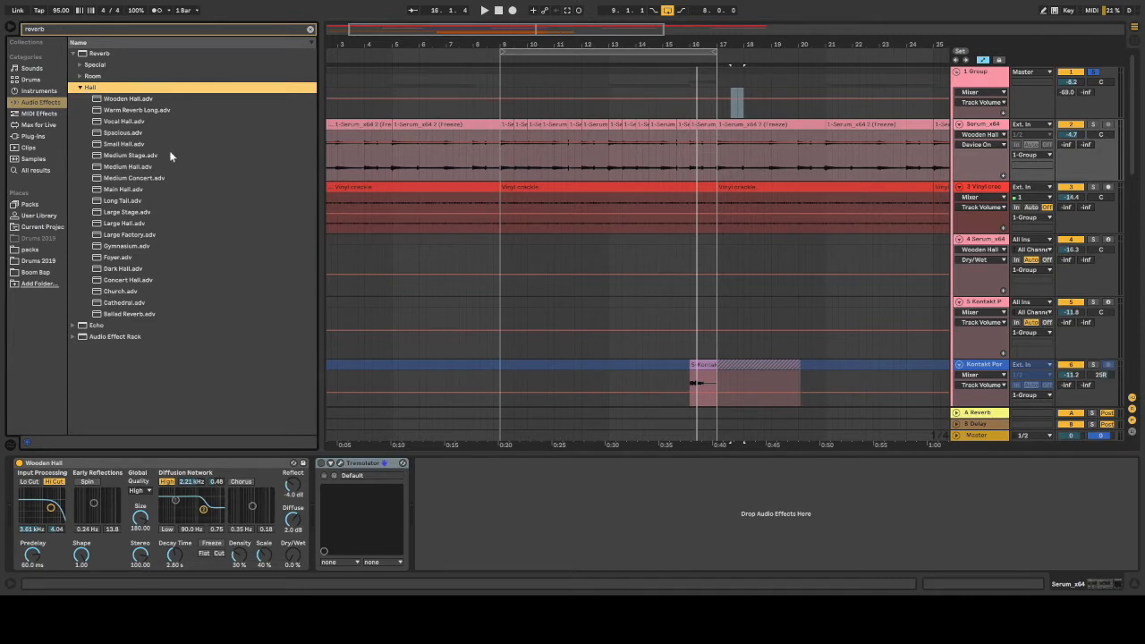
{"action": "left_click", "coordinate": [127, 112]}
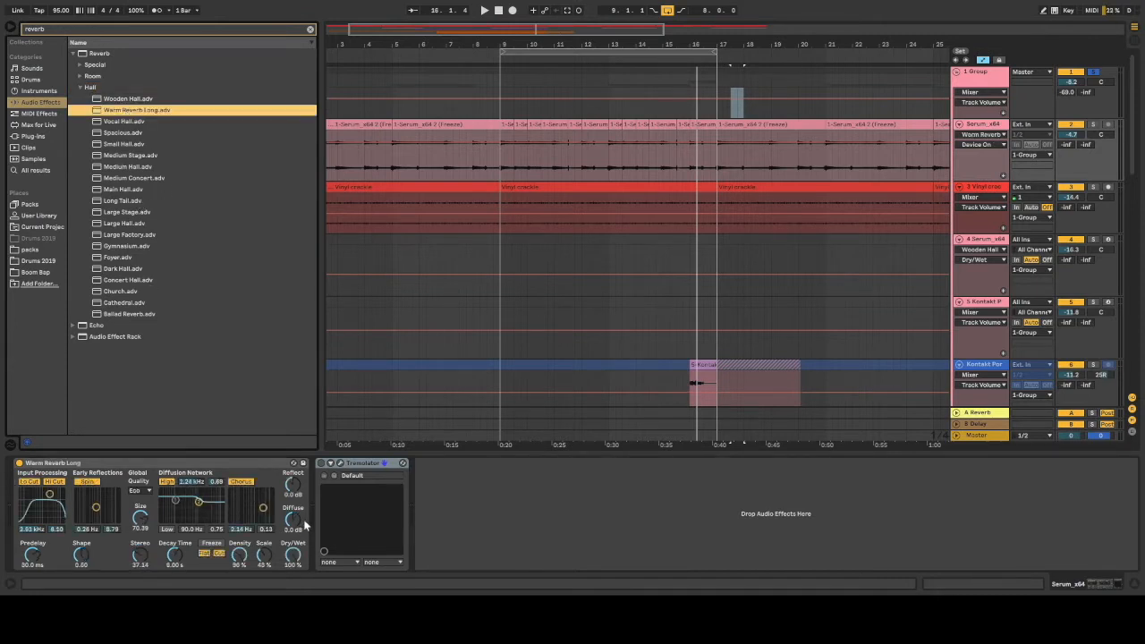
{"action": "key", "text": "Return"}
{"action": "key", "text": "space"}
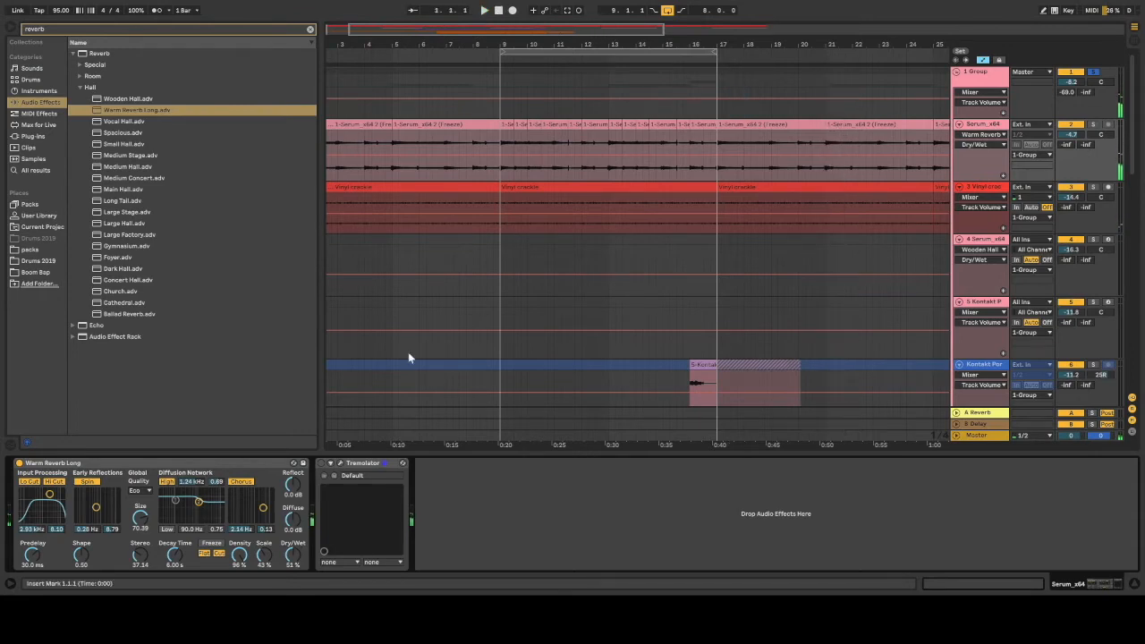
With Tremolator turned on, raise the Serum_x64 track's volume to -0.7 dB and try its reverb's Dry/Wet at 0.8 % and 100 %
{"action": "left_click", "coordinate": [321, 464]}
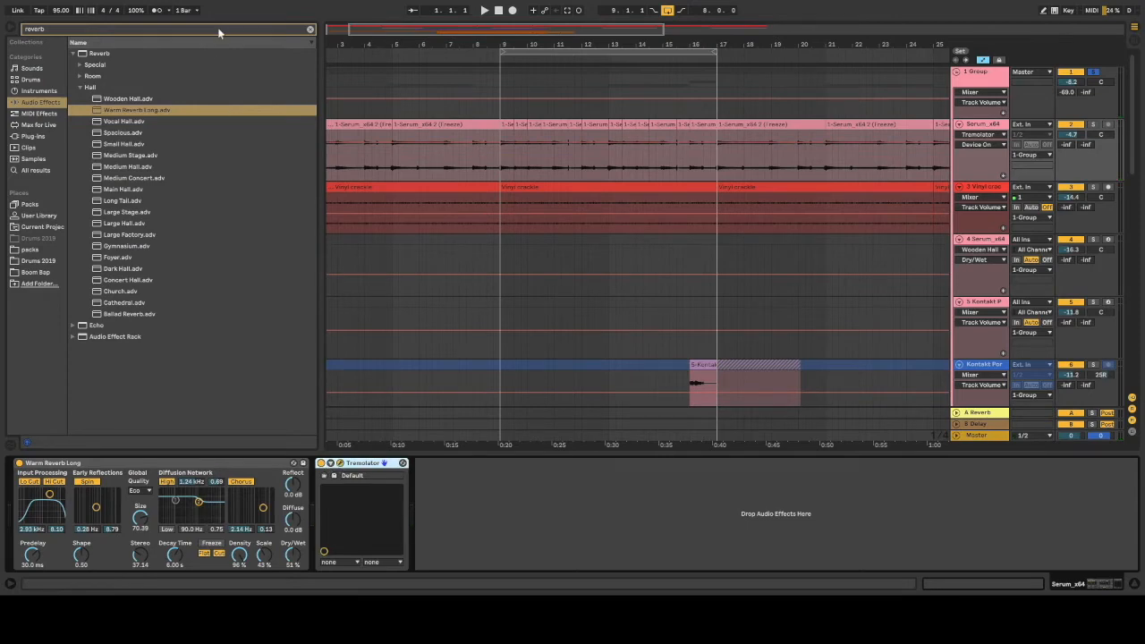
{"action": "left_click", "coordinate": [310, 29]}
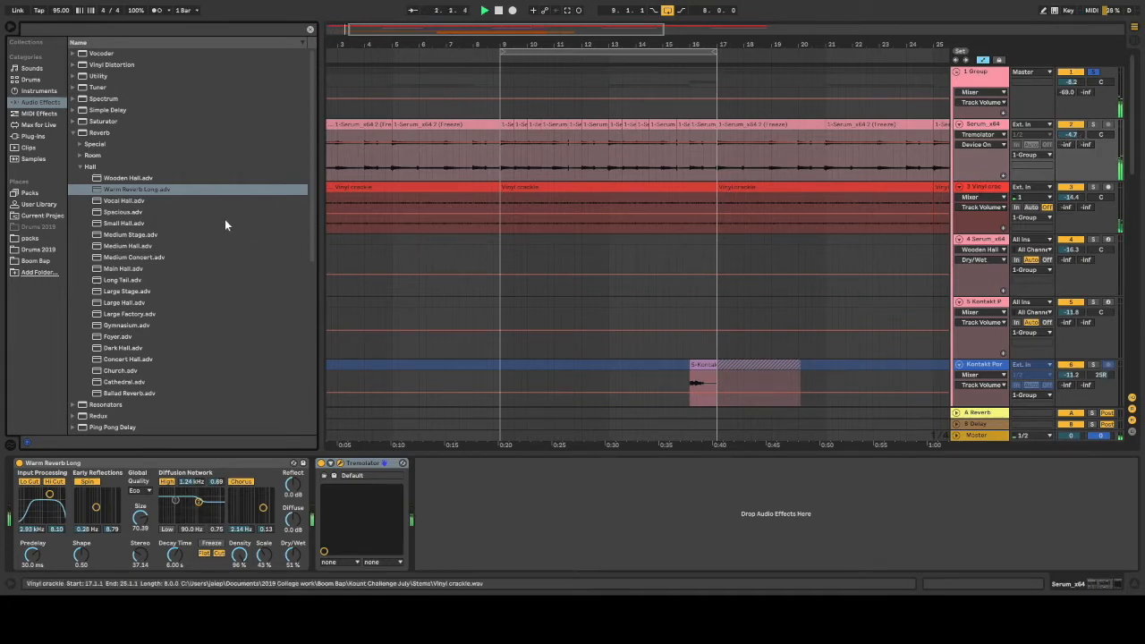
{"action": "left_click_drag", "start_coordinate": [293, 556], "coordinate": [293, 608]}
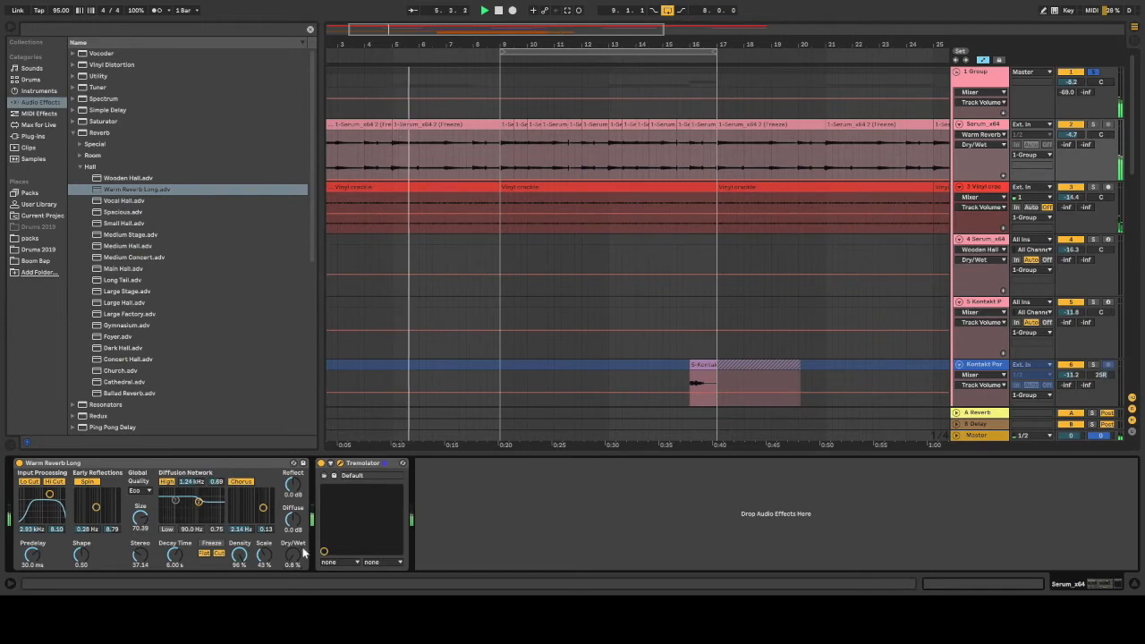
{"action": "left_click_drag", "start_coordinate": [293, 556], "coordinate": [292, 460]}
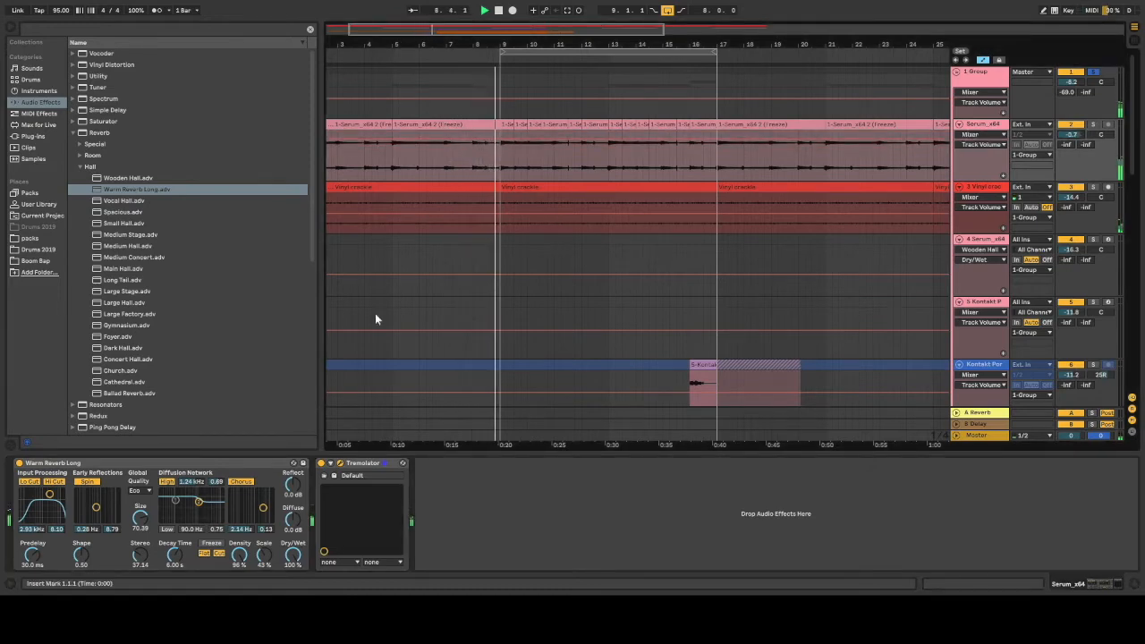
Try Warm Reverb Long after Tremolator in the Serum_x64 chain, lower its Dry/Wet to 25 %, and restore the device order
{"action": "left_click", "coordinate": [368, 465]}
{"action": "left_click", "coordinate": [260, 462]}
{"action": "left_click_drag", "start_coordinate": [259, 464], "coordinate": [487, 490]}
{"action": "left_click_drag", "start_coordinate": [394, 558], "coordinate": [395, 625]}
{"action": "left_click_drag", "start_coordinate": [100, 469], "coordinate": [435, 494]}
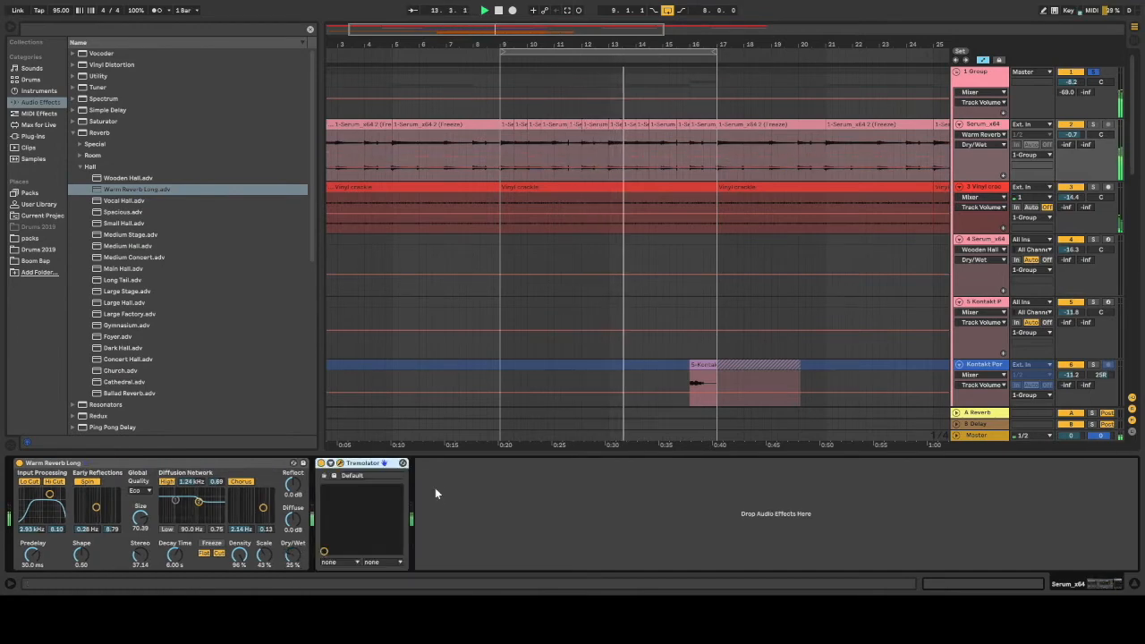
Unsolo the 1 Group track with its volume at -6.5 dB, and set Serum_x64's reverb Dry/Wet to 3.2 % with Tremolator off
{"action": "mouse_move", "coordinate": [290, 555]}
{"action": "left_mouse_down"}
{"action": "mouse_move", "coordinate": [289, 518]}
{"action": "mouse_move", "coordinate": [289, 562]}
{"action": "left_mouse_up"}
{"action": "key", "text": "space"}
{"action": "left_click_drag", "start_coordinate": [1072, 82], "coordinate": [1071, 72]}
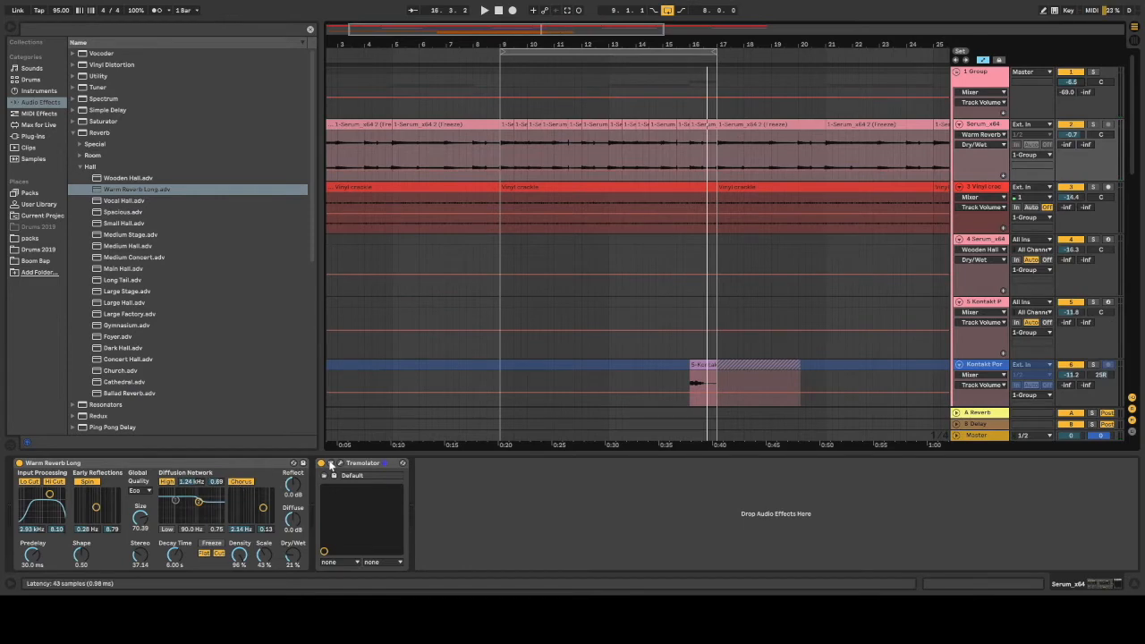
{"action": "left_click_drag", "start_coordinate": [291, 556], "coordinate": [291, 572]}
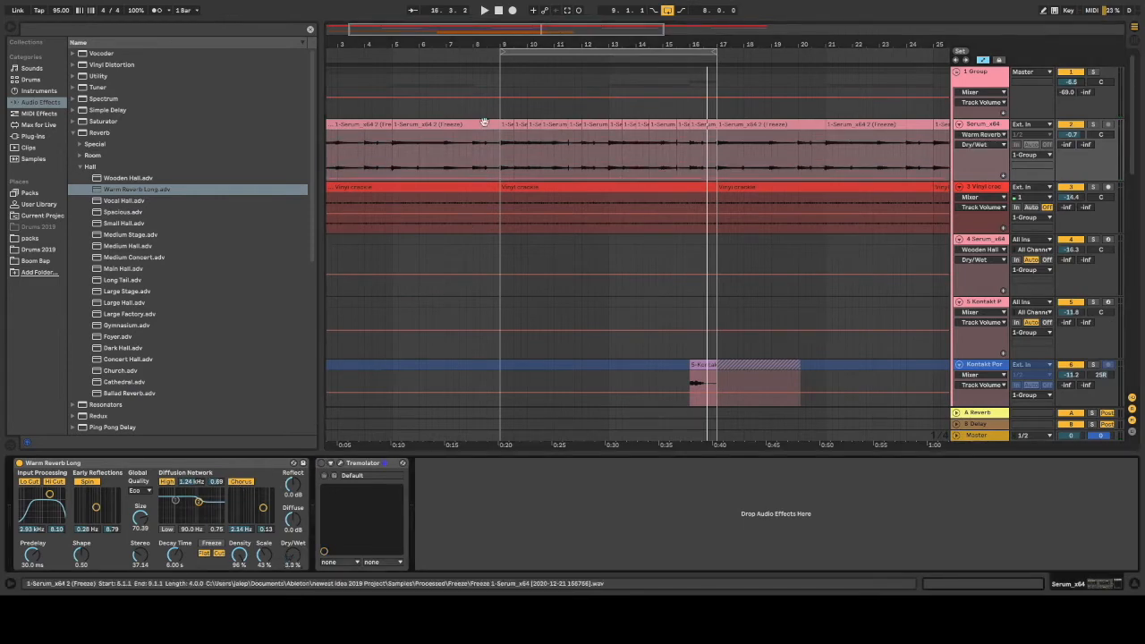
Play the full mix from just before bar 9 and delete the short 9-Serum_x64 clip between 7.2.2 and 9.1.1
{"action": "left_click_drag", "start_coordinate": [1133, 109], "coordinate": [1128, 322]}
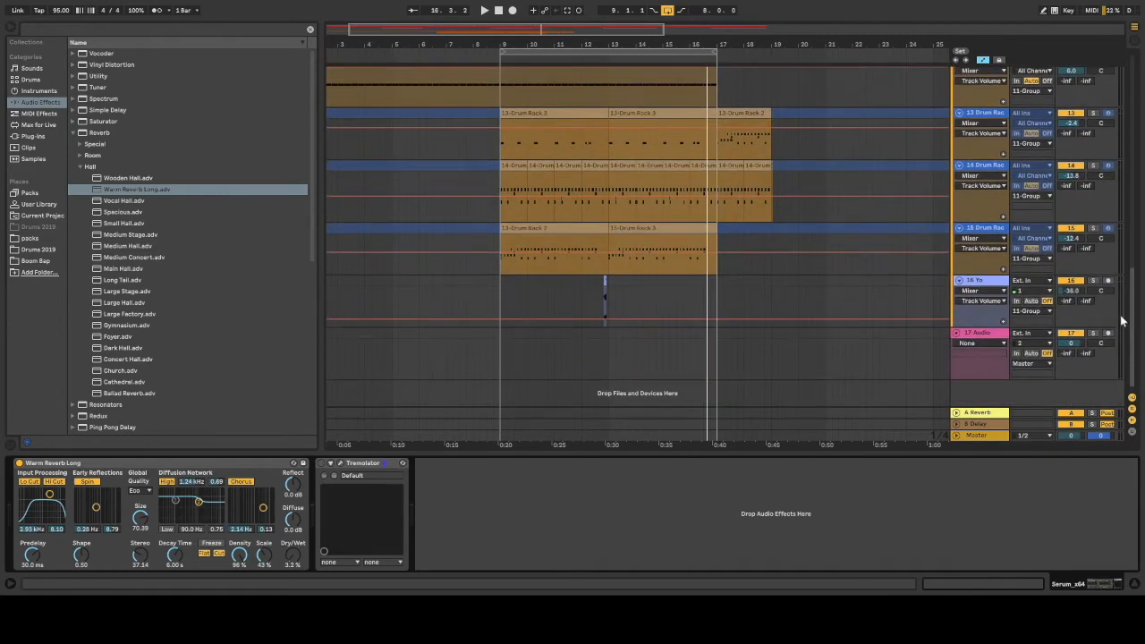
{"action": "scroll", "coordinate": [572, 81], "scroll_direction": "up", "scroll_amount": 15}
{"action": "left_click", "coordinate": [488, 52]}
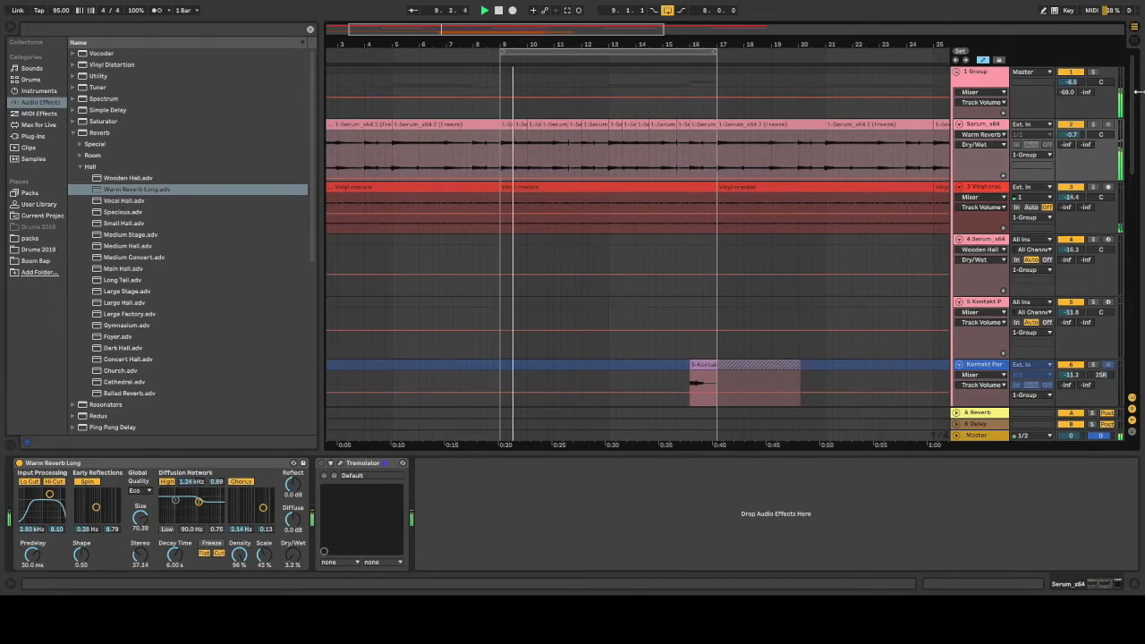
{"action": "scroll", "coordinate": [1061, 89], "scroll_direction": "down", "scroll_amount": 10}
{"action": "scroll", "coordinate": [603, 362], "scroll_direction": "up", "scroll_amount": 8}
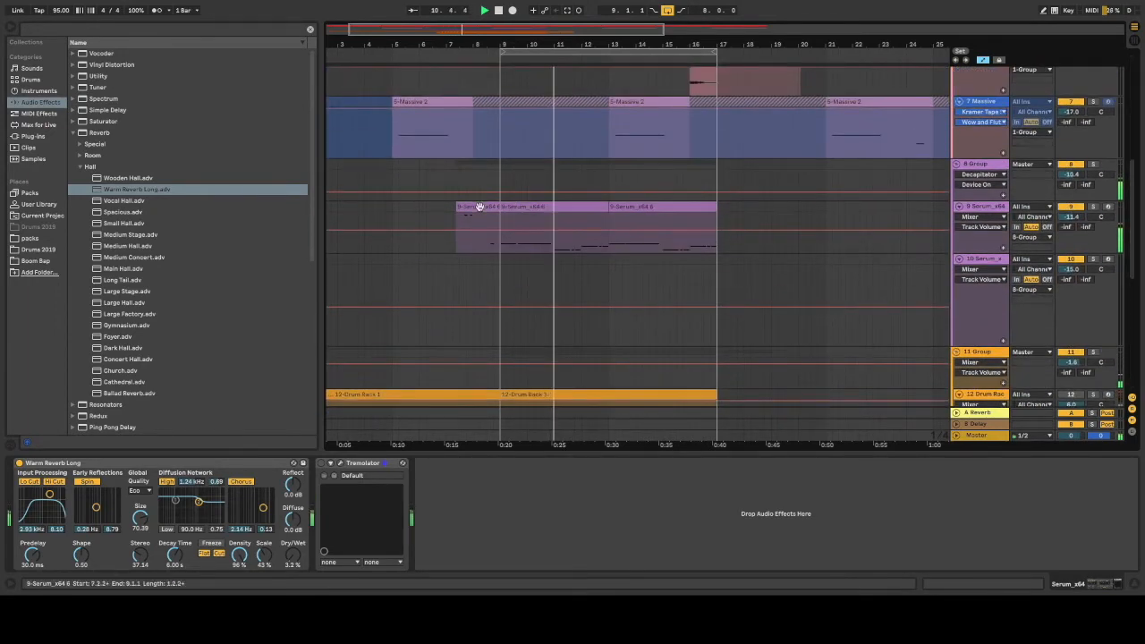
{"action": "left_click", "coordinate": [479, 207]}
{"action": "key", "text": "Delete"}
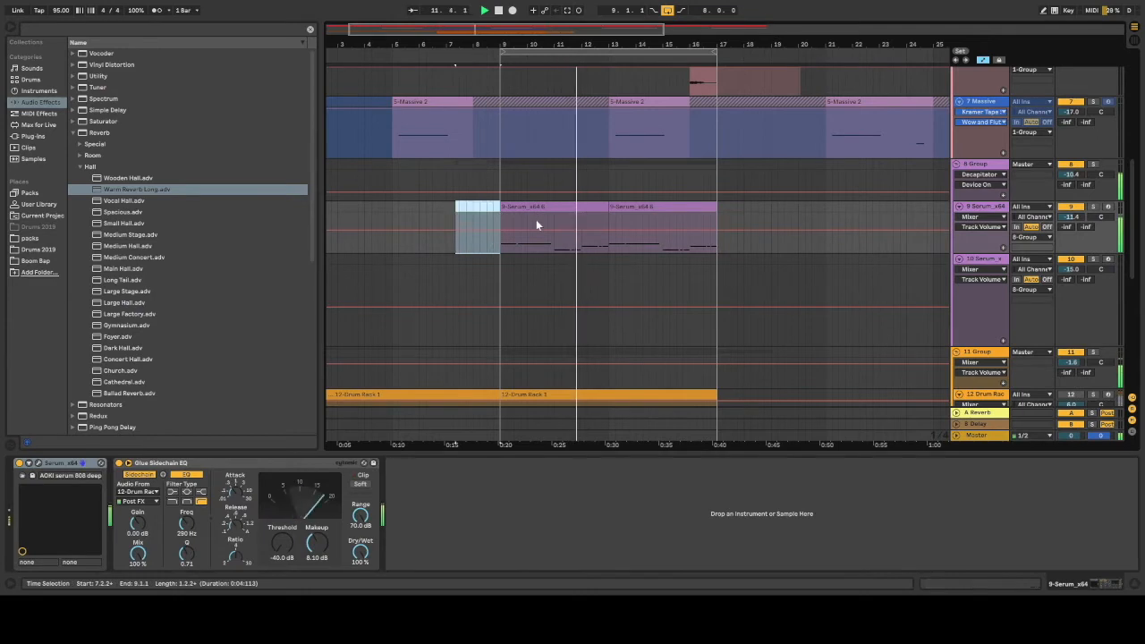
Set the 7 Massive track's volume to -13.4 dB and the vinyl crackle track's volume to -10.6 dB during playback
{"action": "left_click_drag", "start_coordinate": [1080, 113], "coordinate": [1080, 98]}
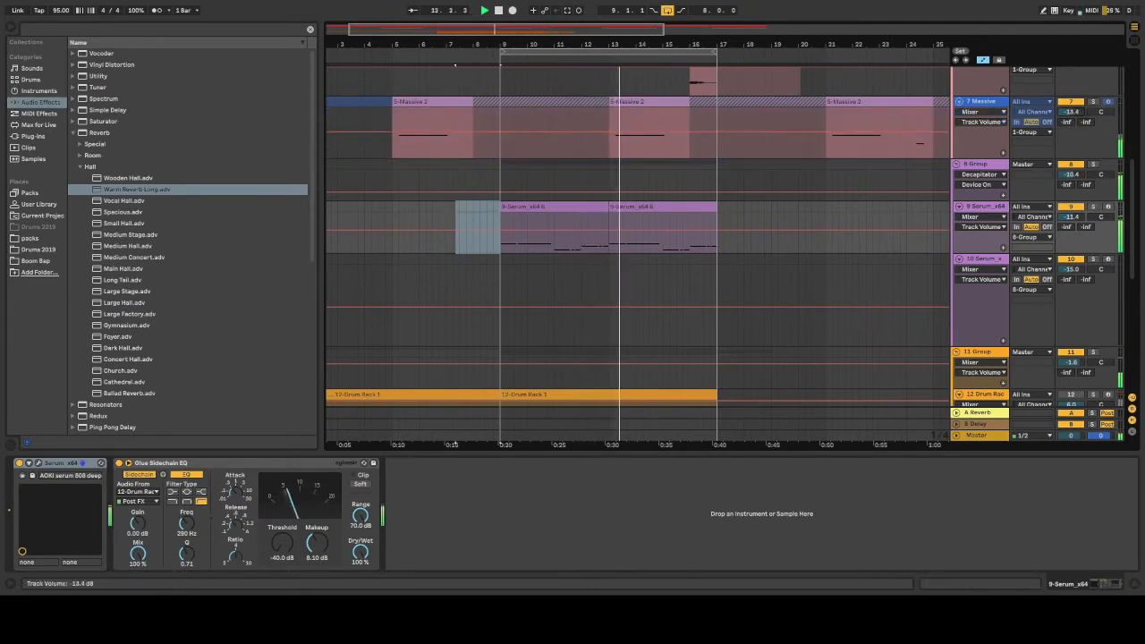
{"action": "left_click_drag", "start_coordinate": [1130, 183], "coordinate": [1131, 67]}
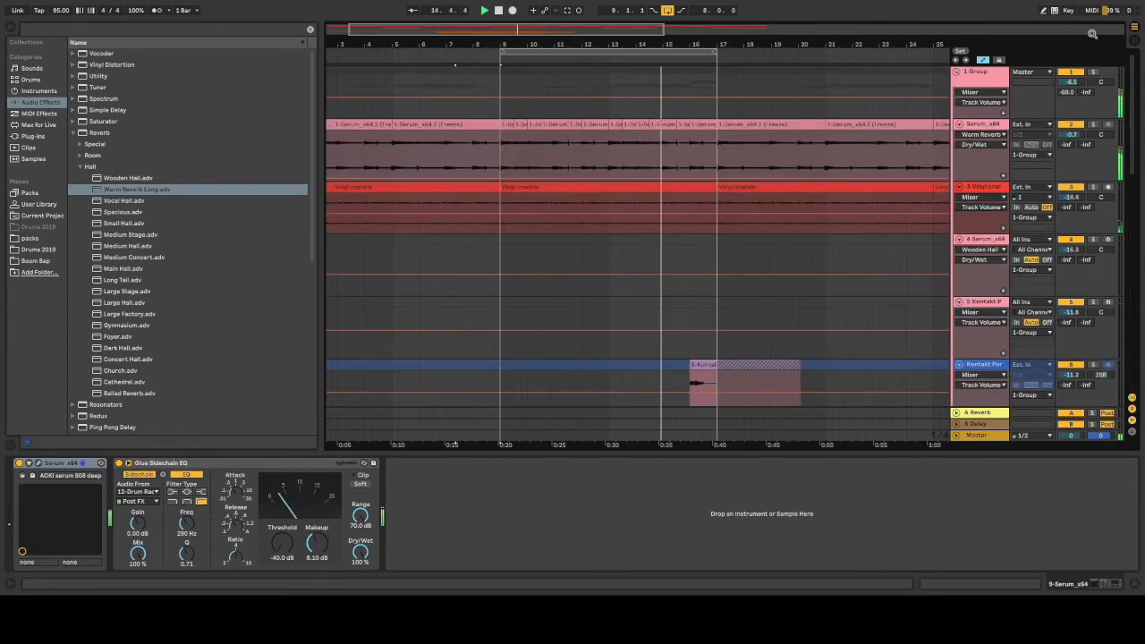
{"action": "left_click", "coordinate": [982, 77]}
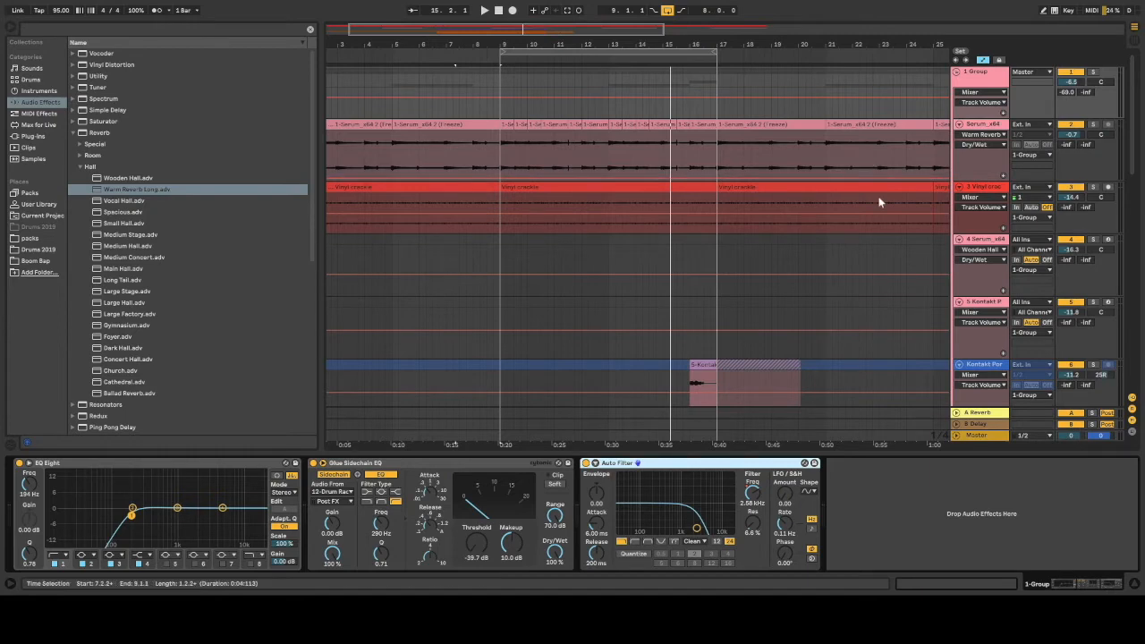
{"action": "left_click", "coordinate": [493, 60]}
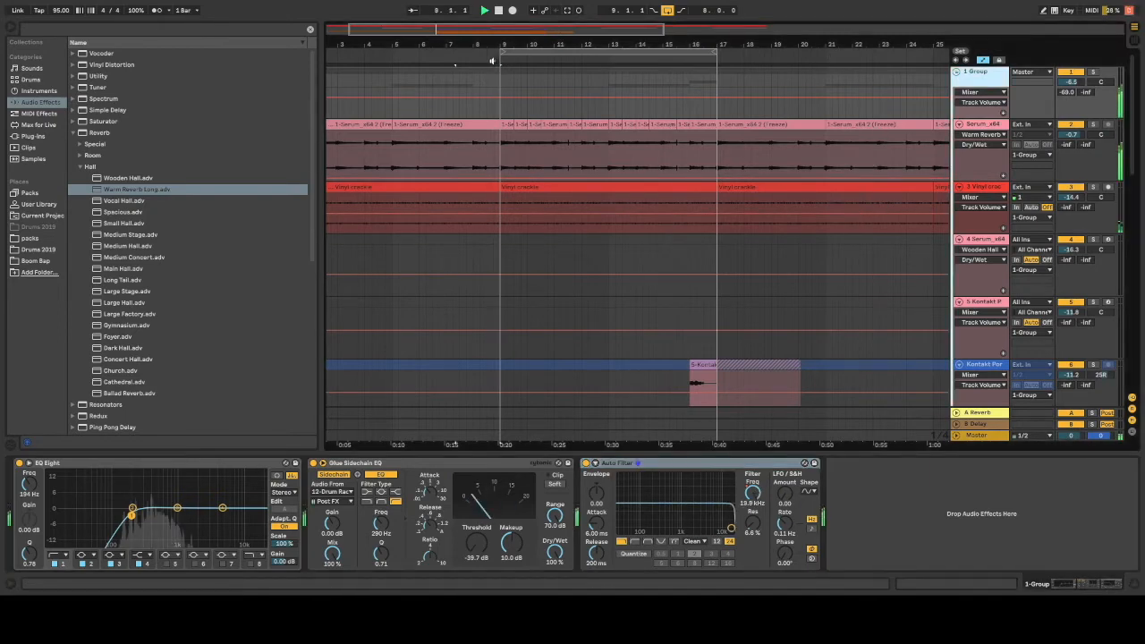
{"action": "left_click_drag", "start_coordinate": [1070, 196], "coordinate": [1070, 193]}
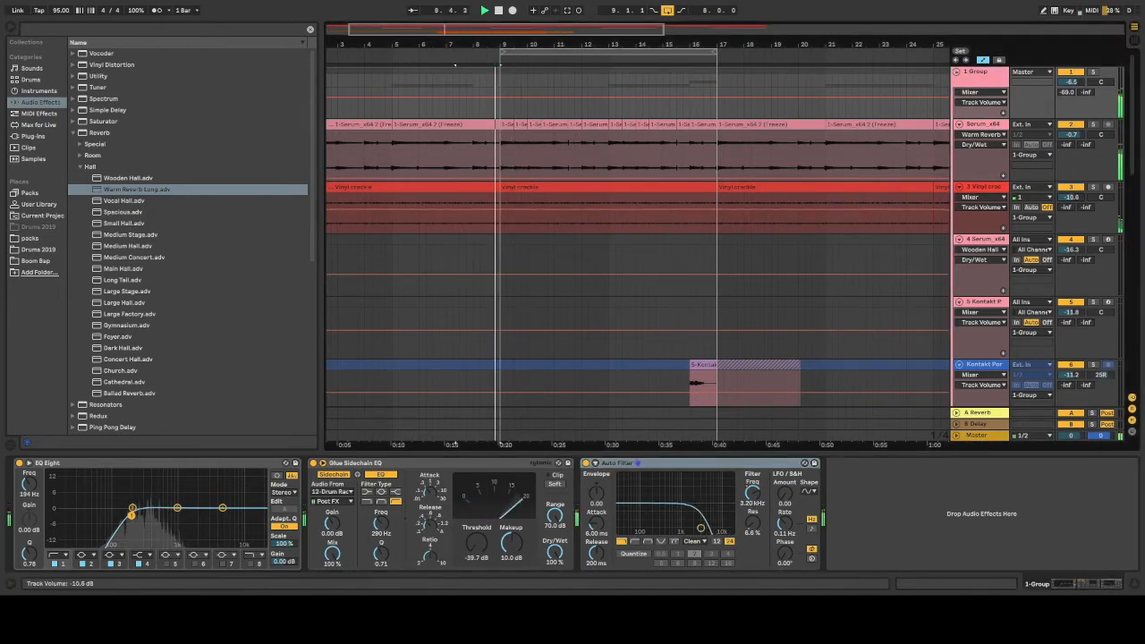
Lower the vinyl crackle track's volume to -11.7 dB and set Serum_x64's Warm Reverb Long Dry/Wet to 0.0 %
{"action": "left_click", "coordinate": [987, 125]}
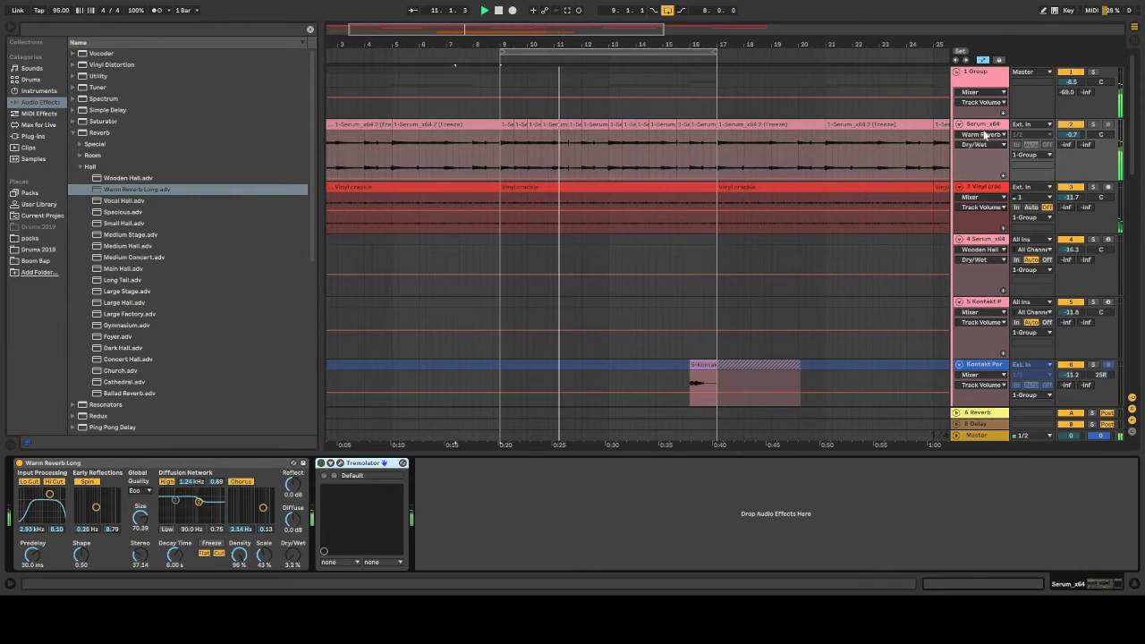
{"action": "left_click", "coordinate": [983, 186]}
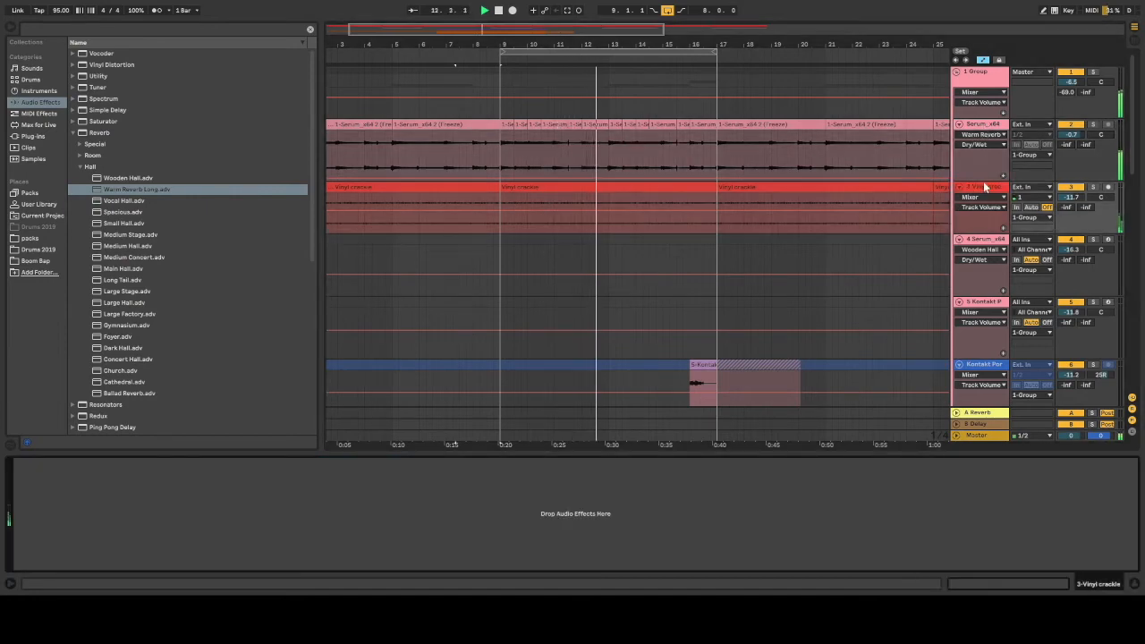
{"action": "left_click", "coordinate": [989, 127]}
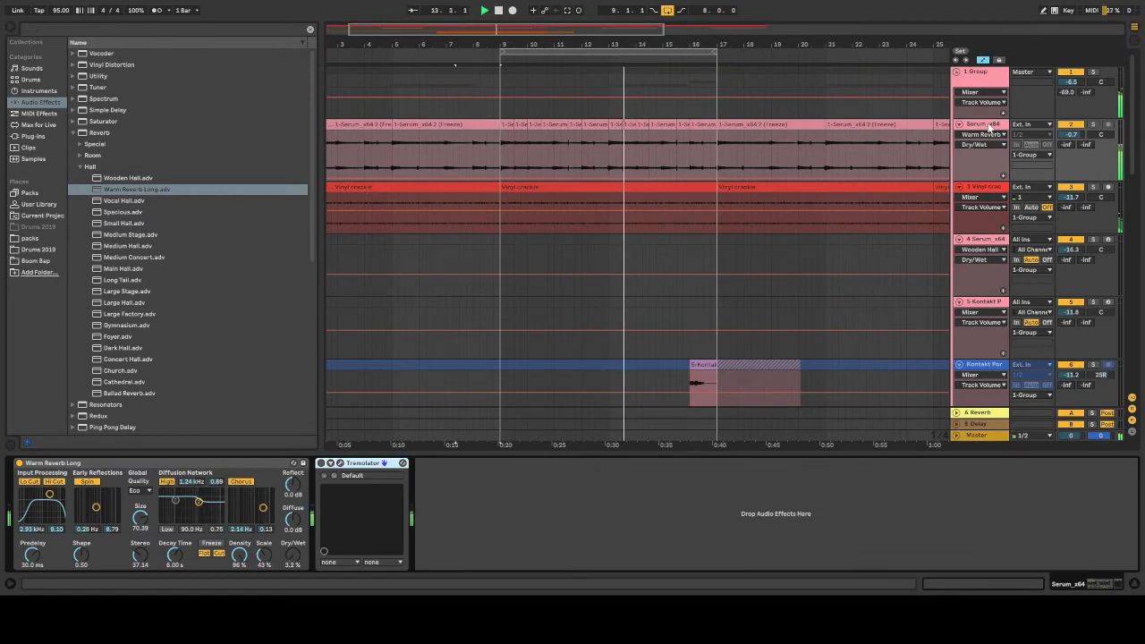
{"action": "mouse_move", "coordinate": [292, 555]}
{"action": "left_mouse_down"}
{"action": "mouse_move", "coordinate": [292, 491]}
{"action": "mouse_move", "coordinate": [293, 556]}
{"action": "left_mouse_up"}
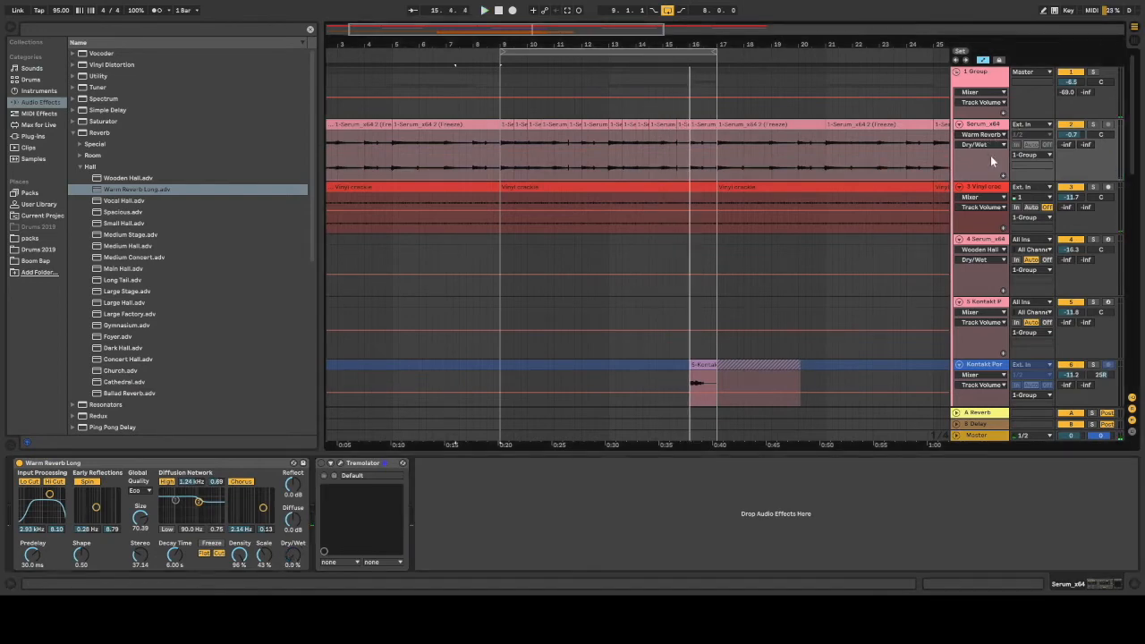
Solo Serum_x64 and draw a short spike in its reverb Dry/Wet automation over the last eighth note before bar 11
{"action": "left_click", "coordinate": [1093, 124]}
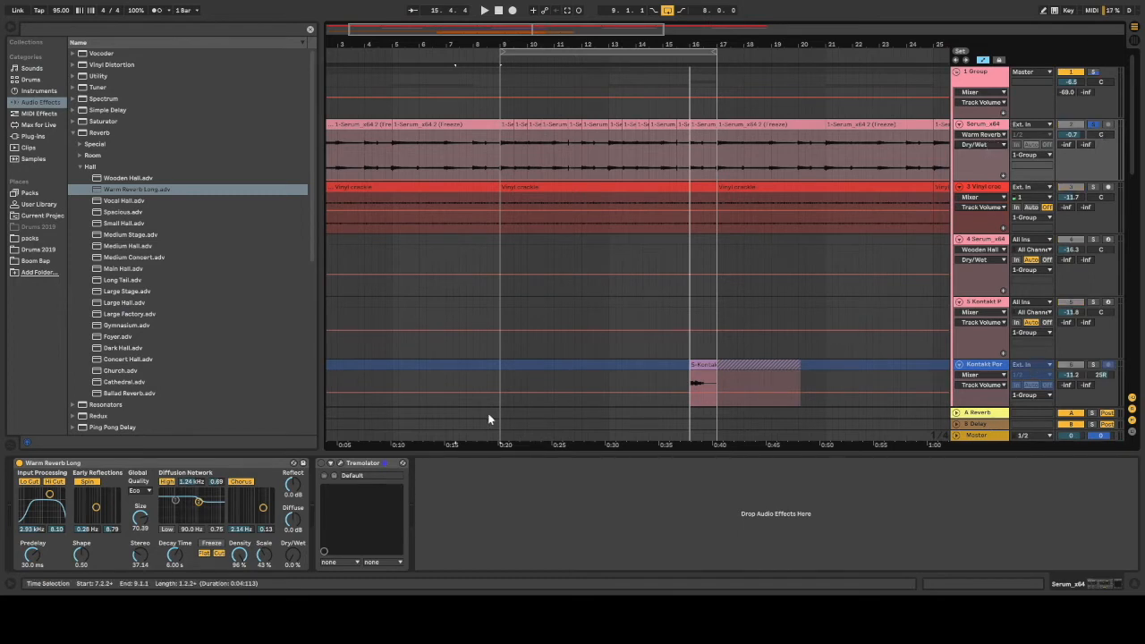
{"action": "left_click_drag", "start_coordinate": [462, 30], "coordinate": [465, 30]}
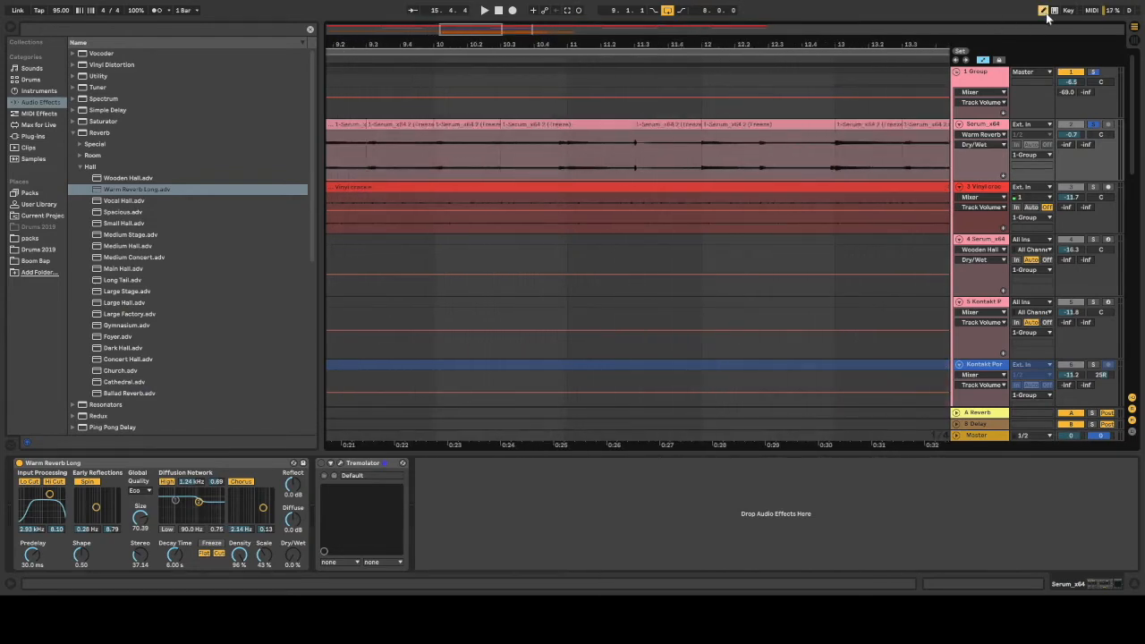
{"action": "left_click_drag", "start_coordinate": [465, 30], "coordinate": [465, 31]}
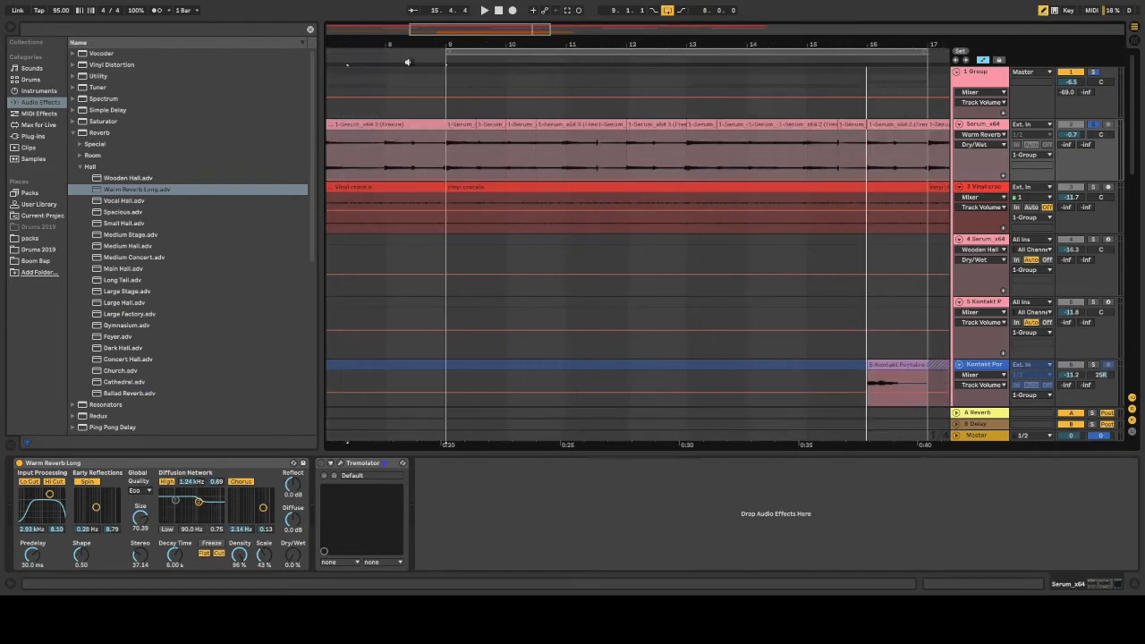
{"action": "left_click", "coordinate": [425, 60]}
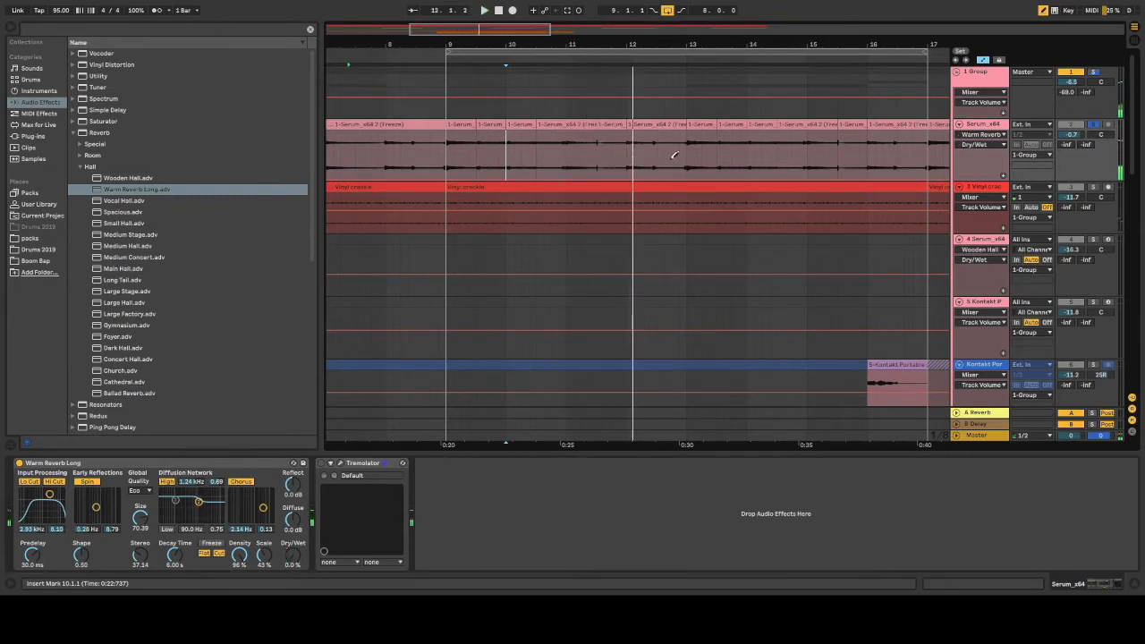
{"action": "left_click", "coordinate": [500, 57]}
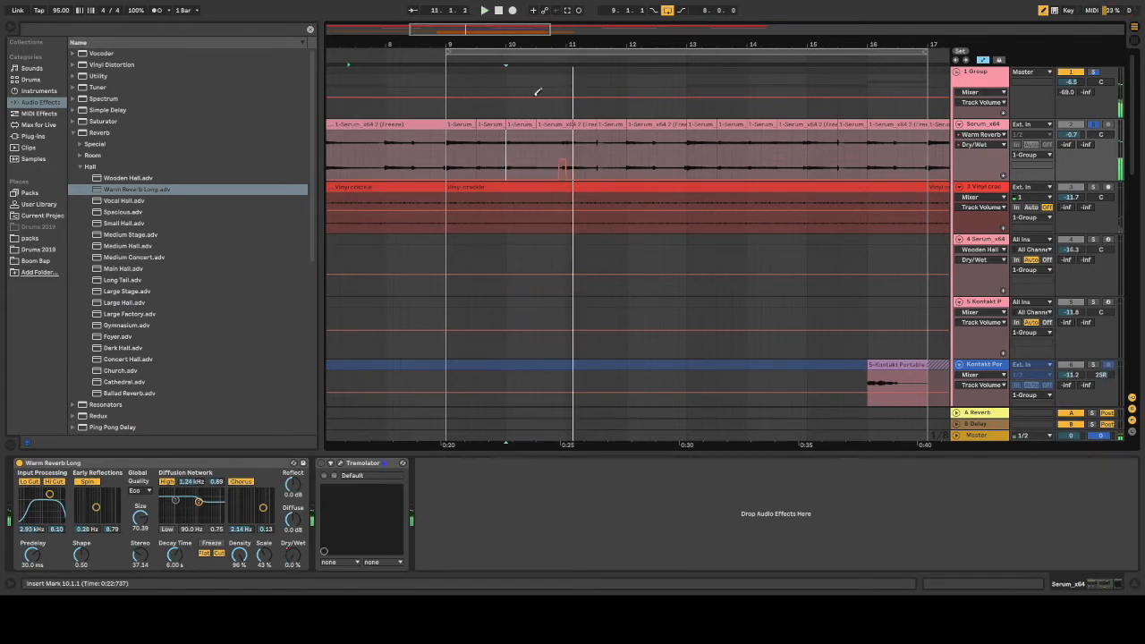
{"action": "left_click", "coordinate": [439, 67]}
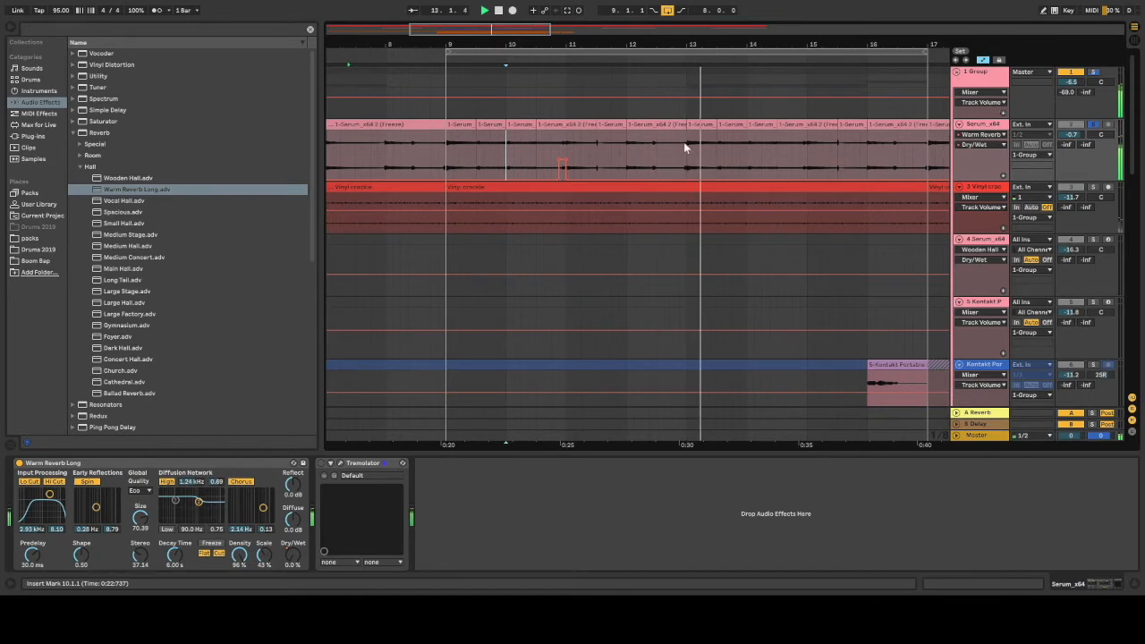
Duplicate Serum_x64's section from 9.1.1 to 13.1.1 and trim the clip starting at 16.1.1 to end at 16.4.1
{"action": "left_click_drag", "start_coordinate": [685, 137], "coordinate": [447, 137]}
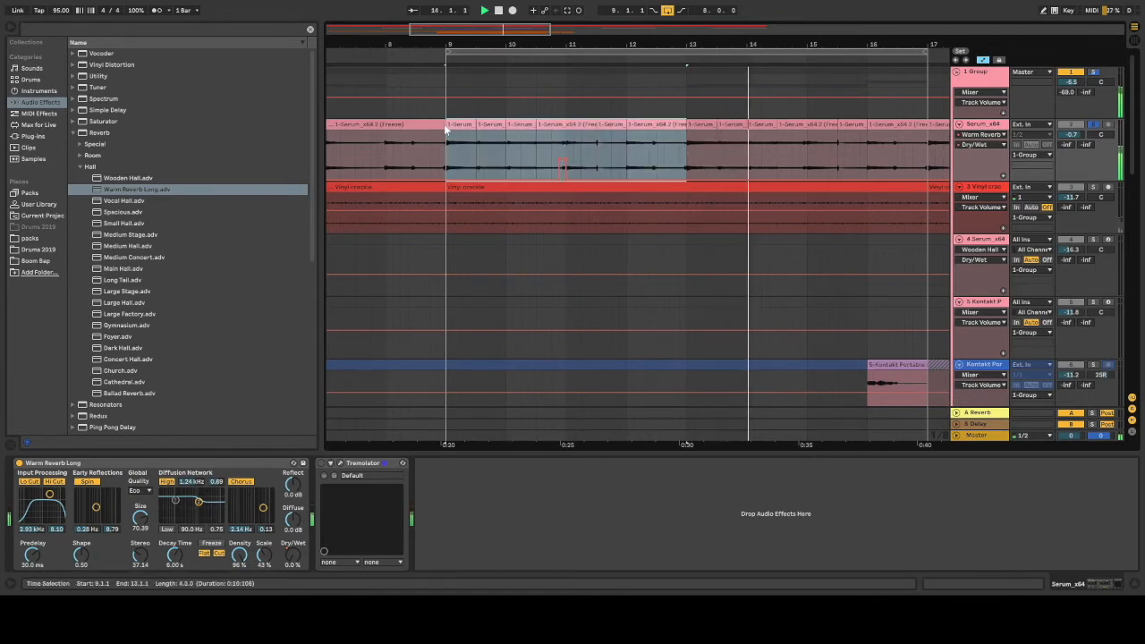
{"action": "key", "text": "ctrl+d"}
{"action": "left_click", "coordinate": [904, 124]}
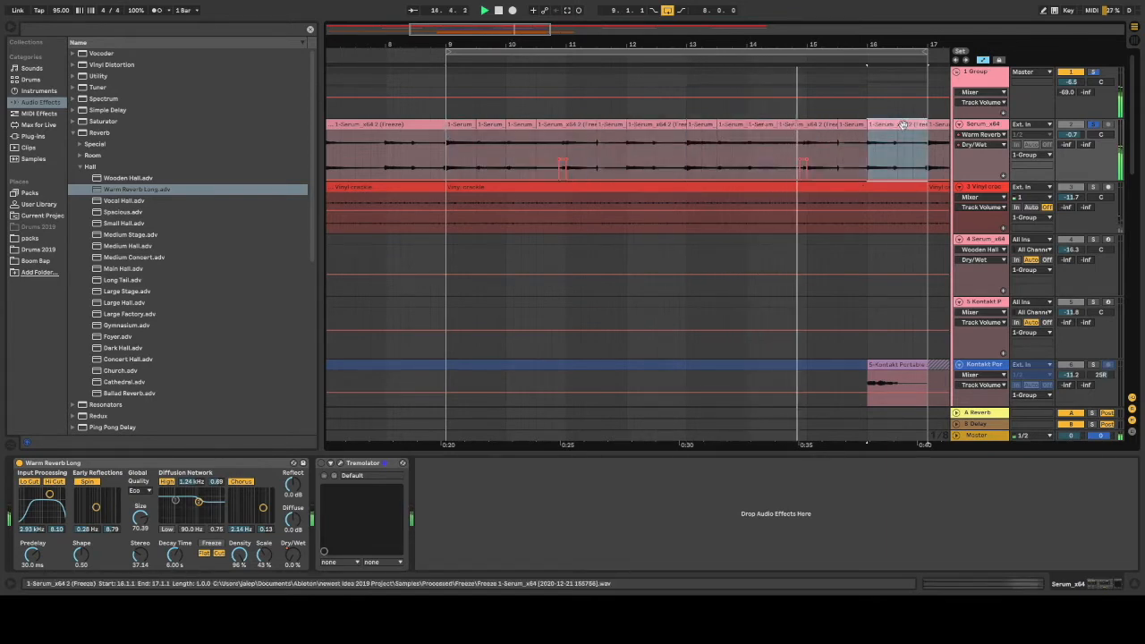
{"action": "left_click_drag", "start_coordinate": [926, 125], "coordinate": [911, 124]}
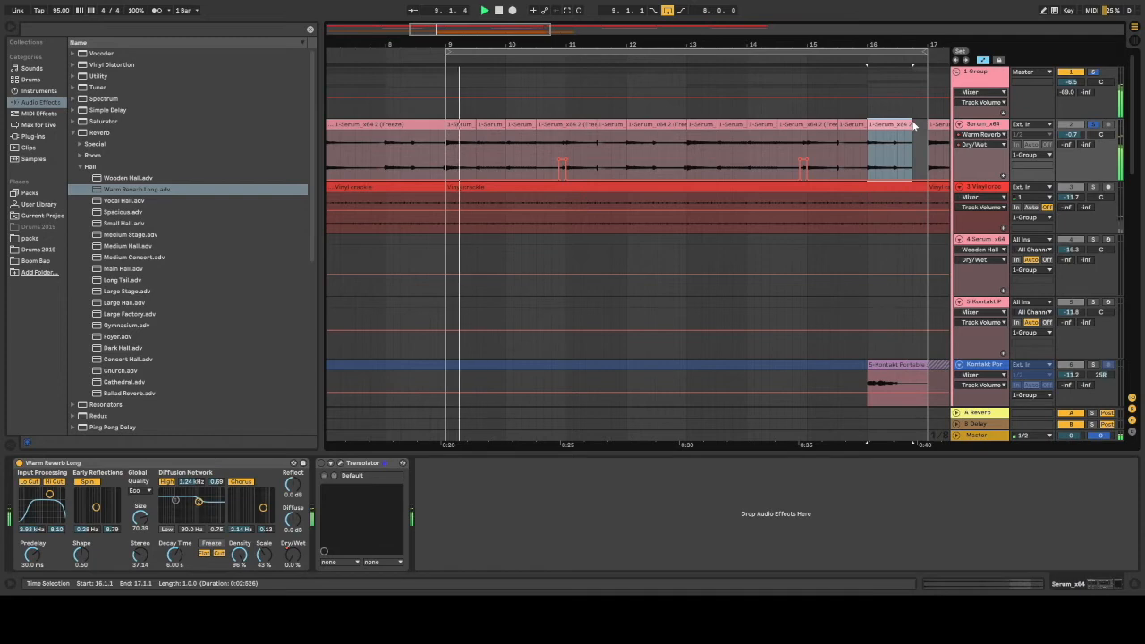
Cut the stretch from 9.2.1 to 9.2.3 out of the 1 Group clips and unsolo Serum_x64 and its group during playback
{"action": "key", "text": "space"}
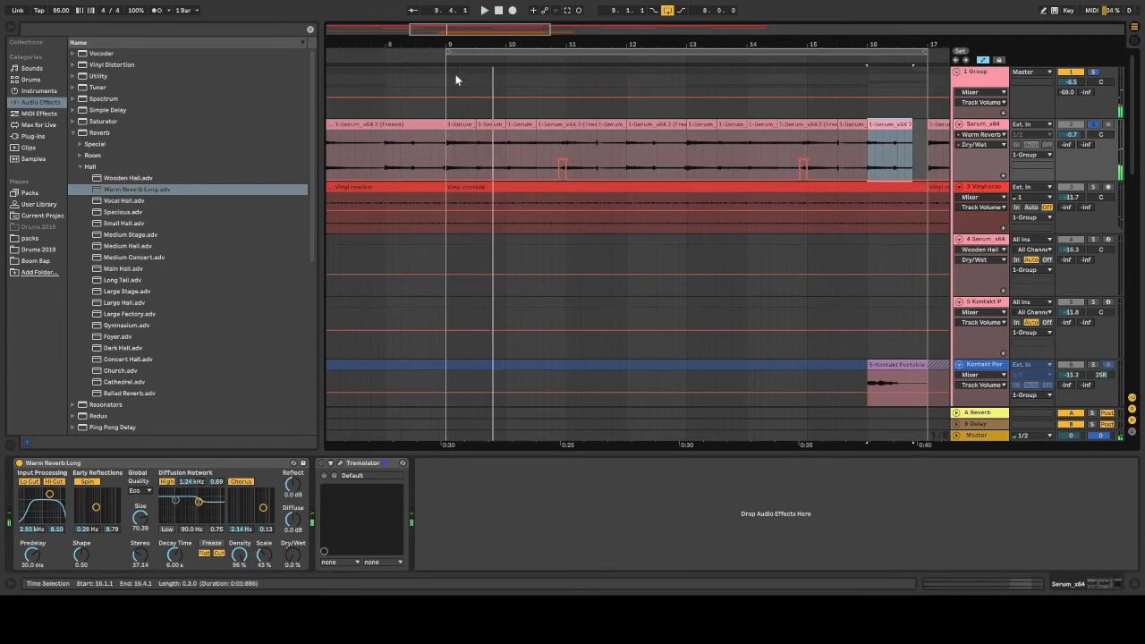
{"action": "left_click", "coordinate": [458, 79]}
{"action": "left_click", "coordinate": [464, 79]}
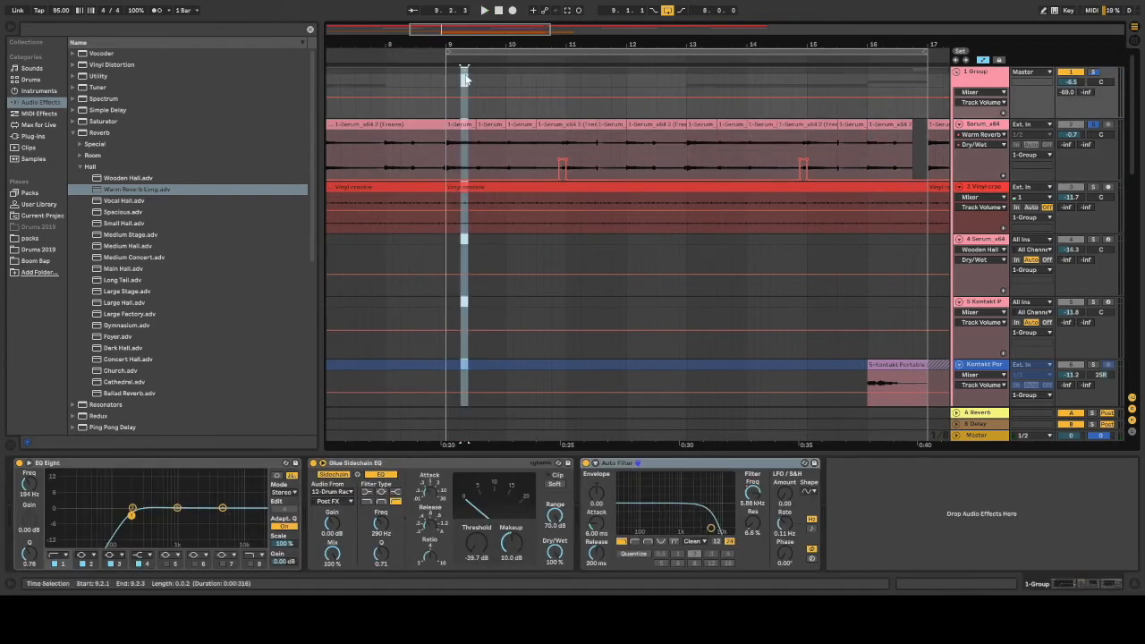
{"action": "key", "text": "ctrl+e"}
{"action": "key", "text": "space"}
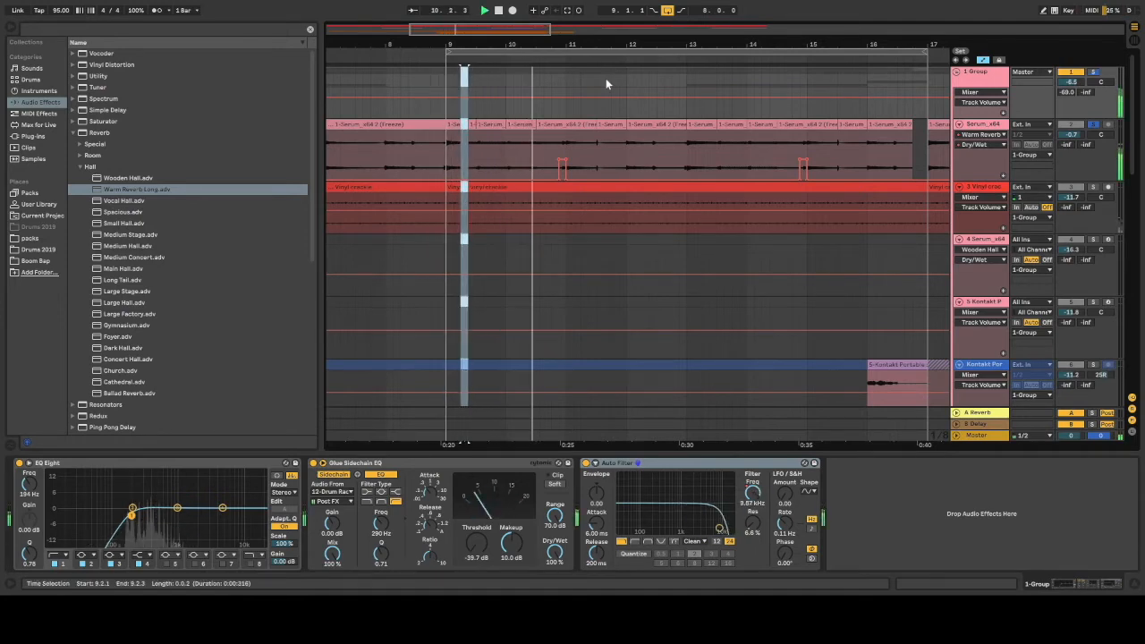
{"action": "left_click", "coordinate": [687, 73]}
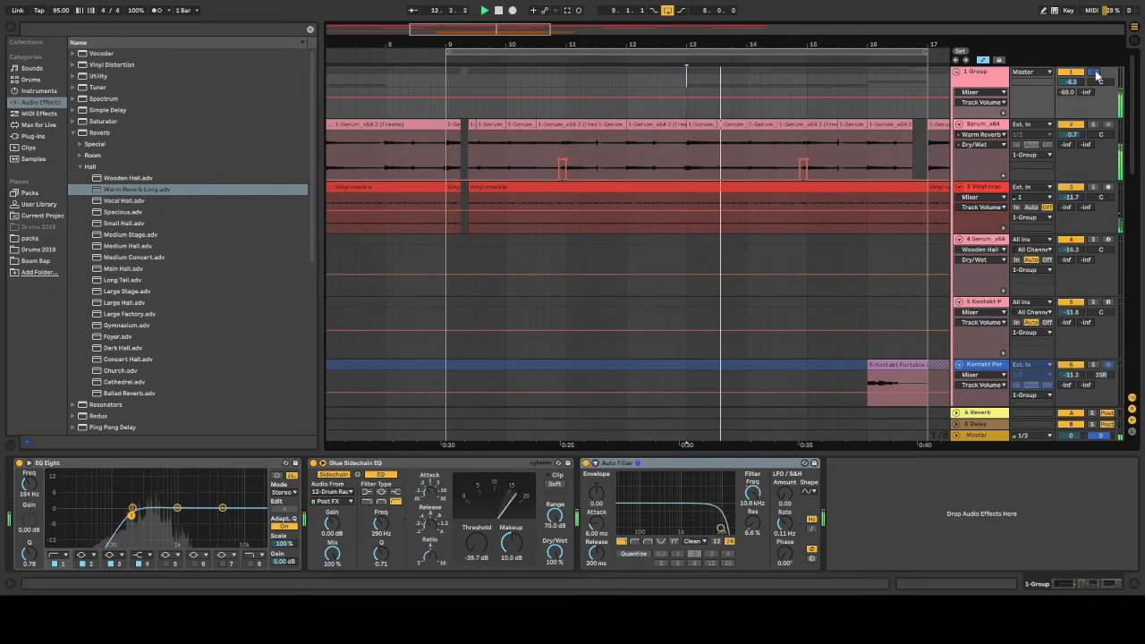
Extend the vinyl crackle clip back to 9.2.1, and set Serum_x64's volume to -2.8 dB and 1 Group's to -6.4 dB
{"action": "left_click", "coordinate": [466, 185]}
{"action": "left_click_drag", "start_coordinate": [466, 184], "coordinate": [459, 184]}
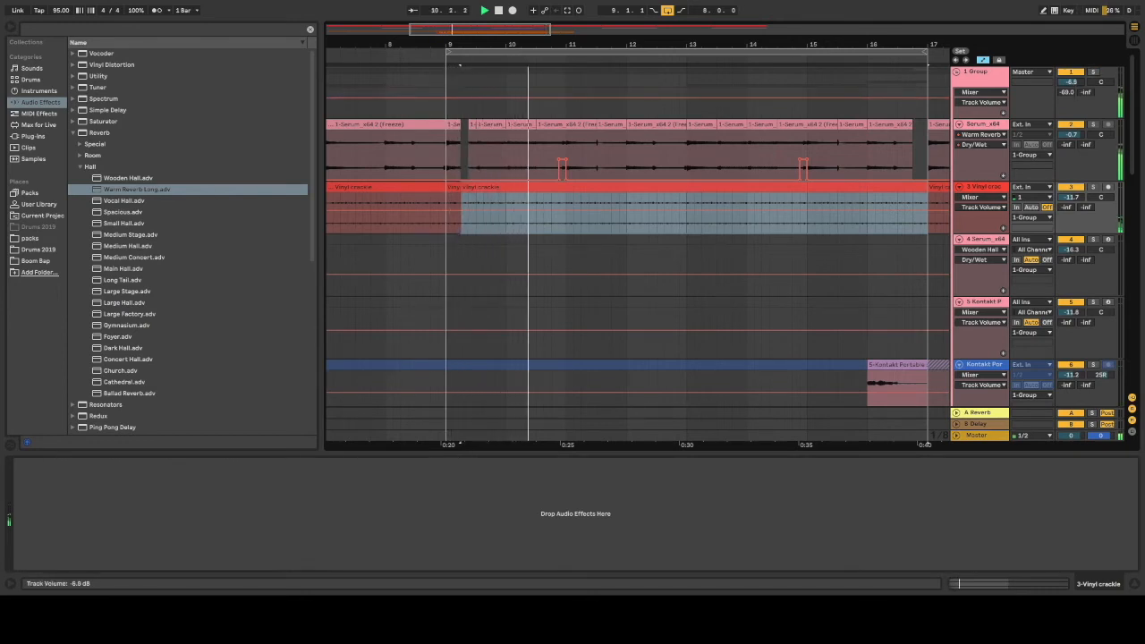
{"action": "left_click_drag", "start_coordinate": [1078, 134], "coordinate": [1077, 150]}
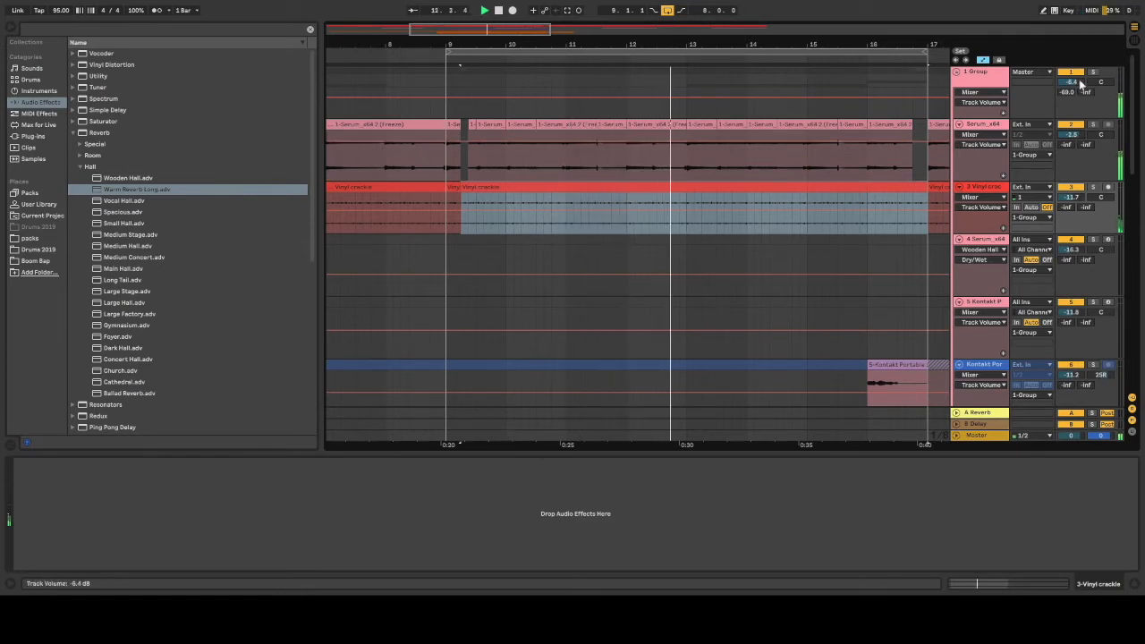
{"action": "key", "text": "space"}
Add the Saturator preset A Bit Warmer to the end of the Serum_x64 device chain
{"action": "left_click", "coordinate": [387, 123]}
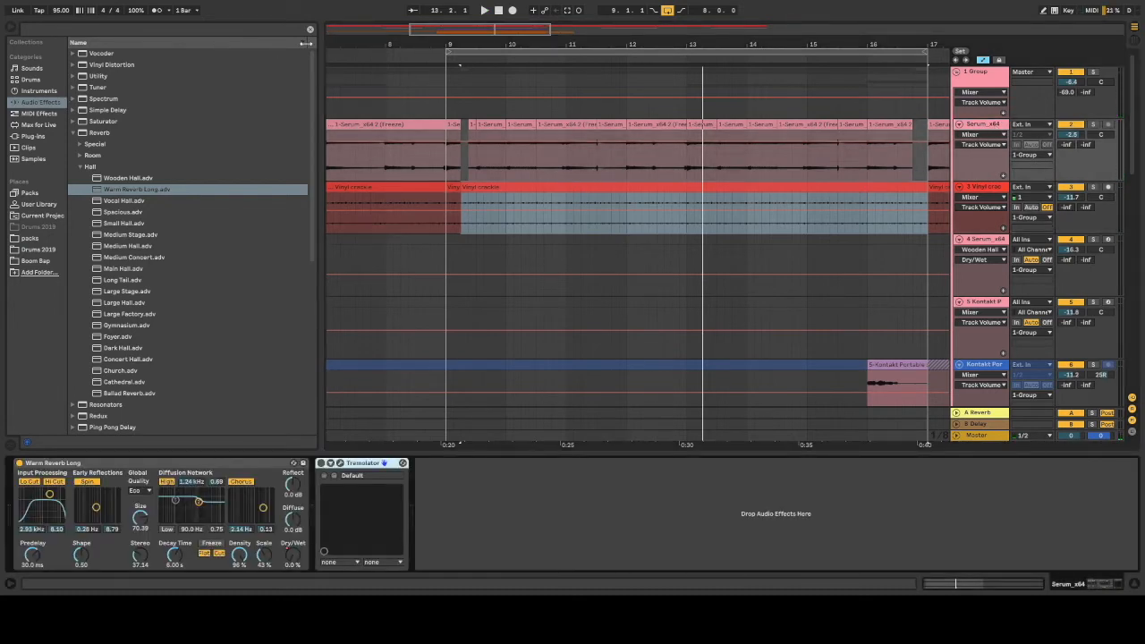
{"action": "left_click", "coordinate": [309, 32]}
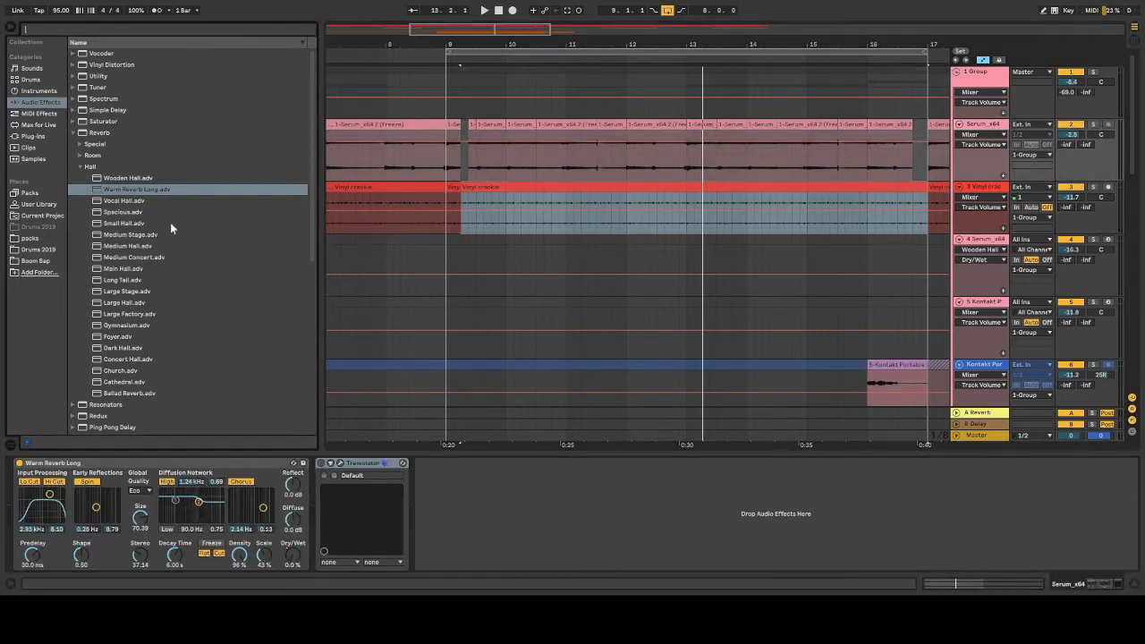
{"action": "left_click", "coordinate": [76, 163]}
{"action": "left_click", "coordinate": [80, 133]}
{"action": "left_click", "coordinate": [74, 122]}
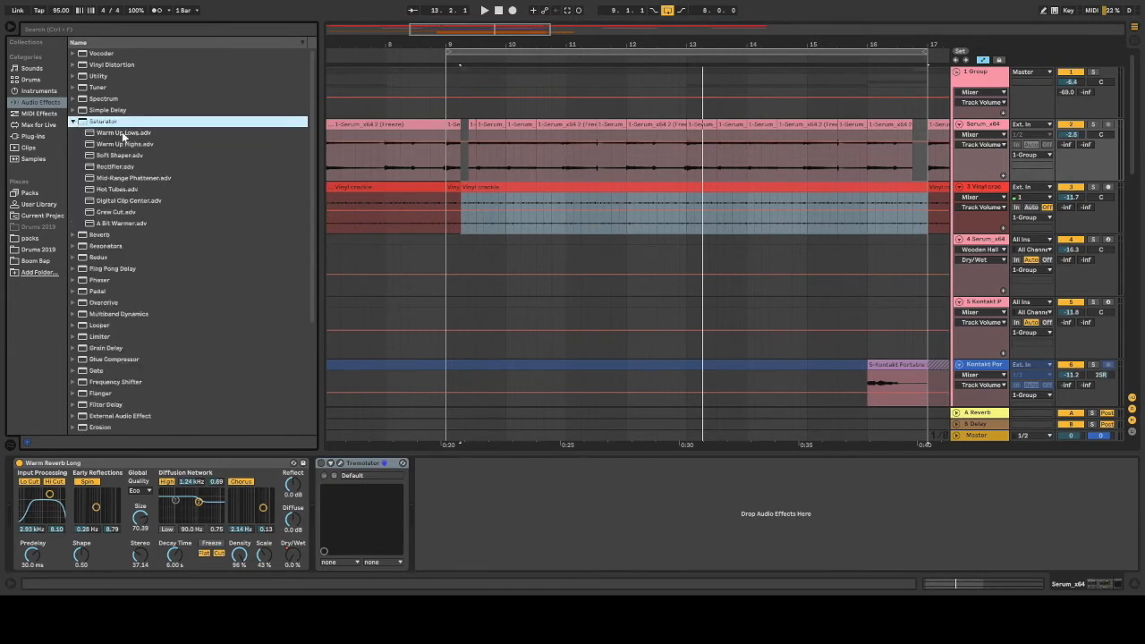
{"action": "left_click", "coordinate": [139, 224]}
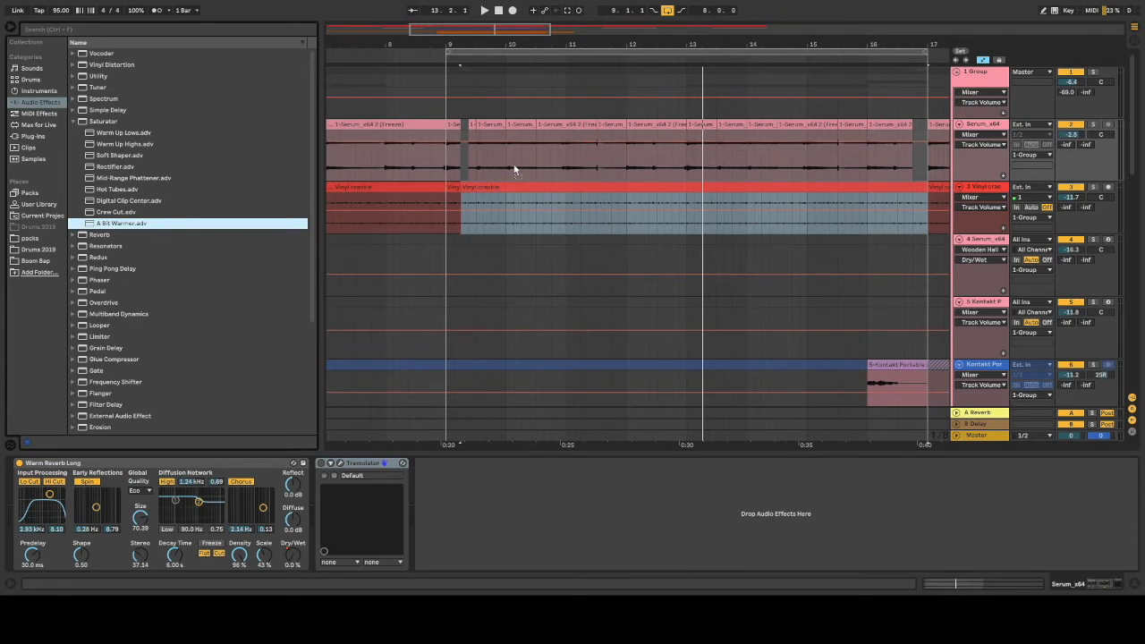
{"action": "key", "text": "Return"}
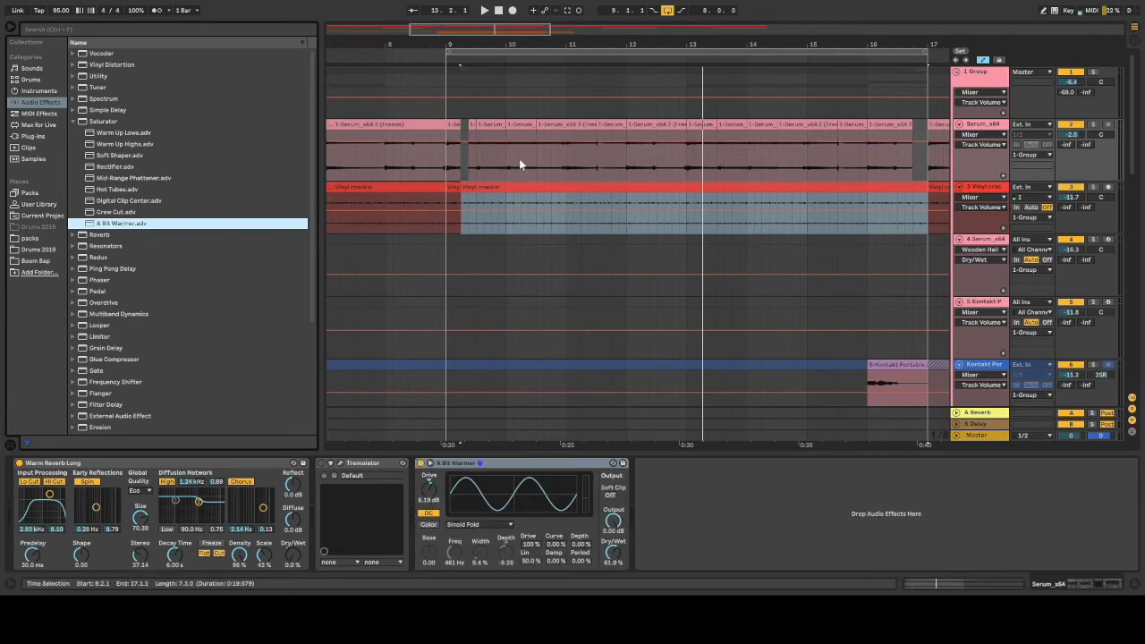
Solo Serum_x64 and set A Bit Warmer's Dry/Wet to 100 % and Drive to 7.43 dB during playback
{"action": "left_click", "coordinate": [1091, 125]}
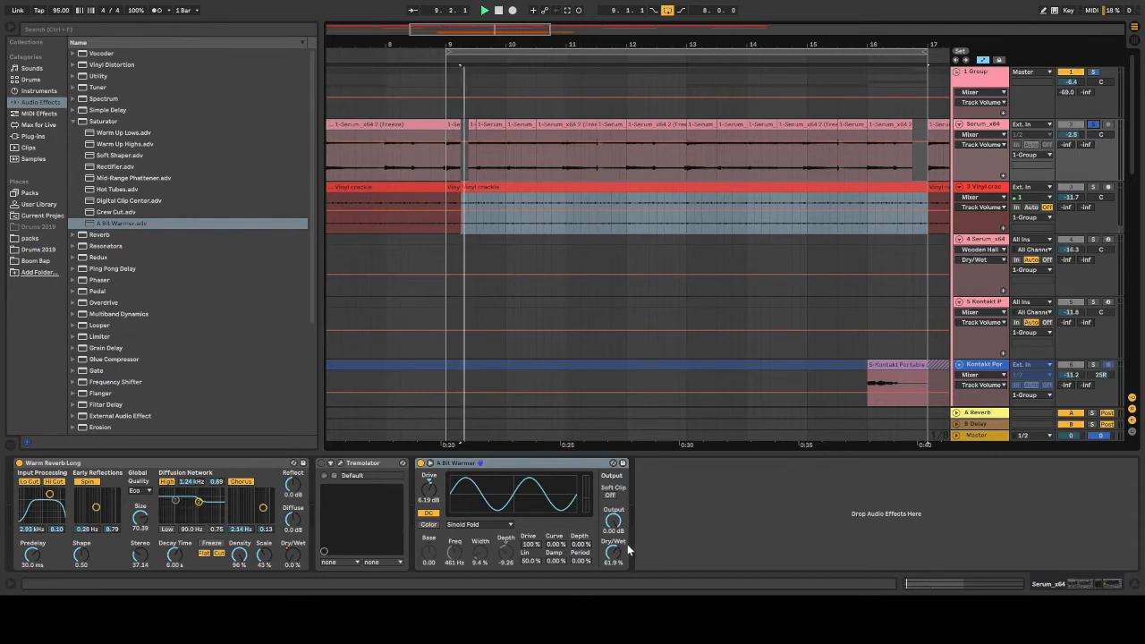
{"action": "left_click_drag", "start_coordinate": [613, 552], "coordinate": [613, 510]}
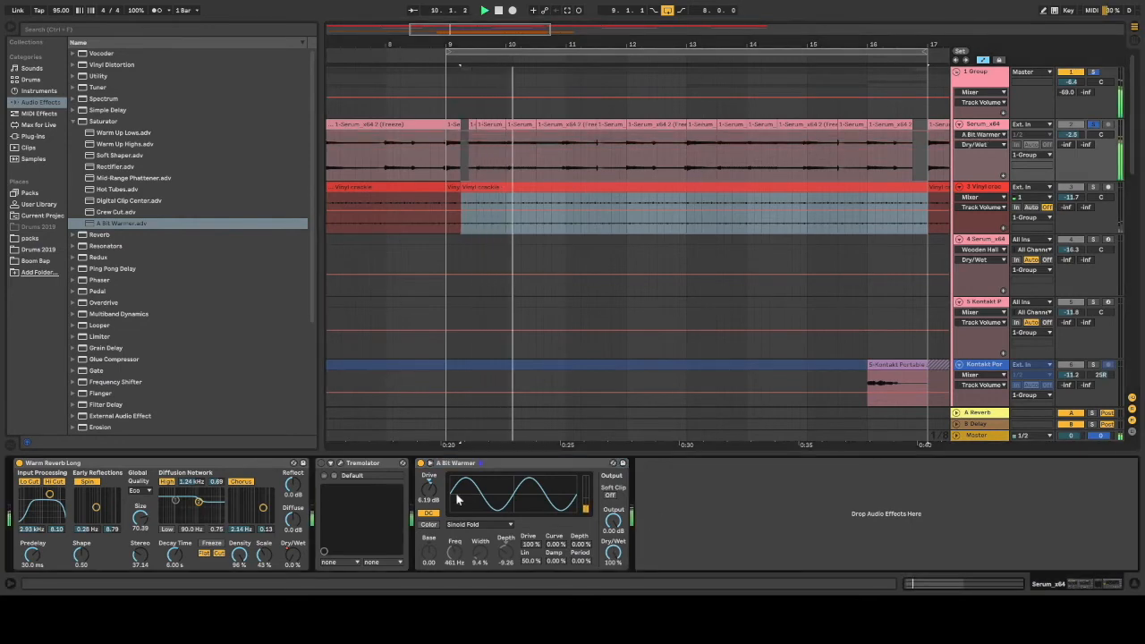
{"action": "key", "text": "space"}
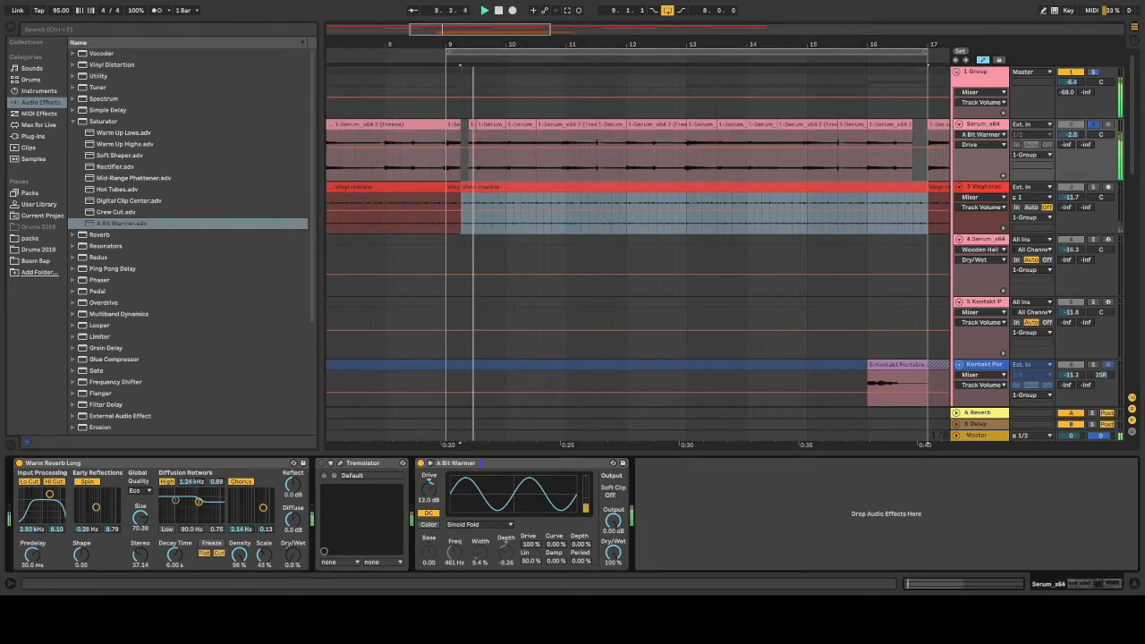
{"action": "mouse_move", "coordinate": [430, 488]}
{"action": "left_mouse_down"}
{"action": "mouse_move", "coordinate": [430, 507]}
{"action": "mouse_move", "coordinate": [431, 495]}
{"action": "left_mouse_up"}
Move A Bit Warmer from Serum_x64 to the 1 Group chain, place it before Auto Filter, and set its Drive to 6.29 dB
{"action": "left_click", "coordinate": [494, 462]}
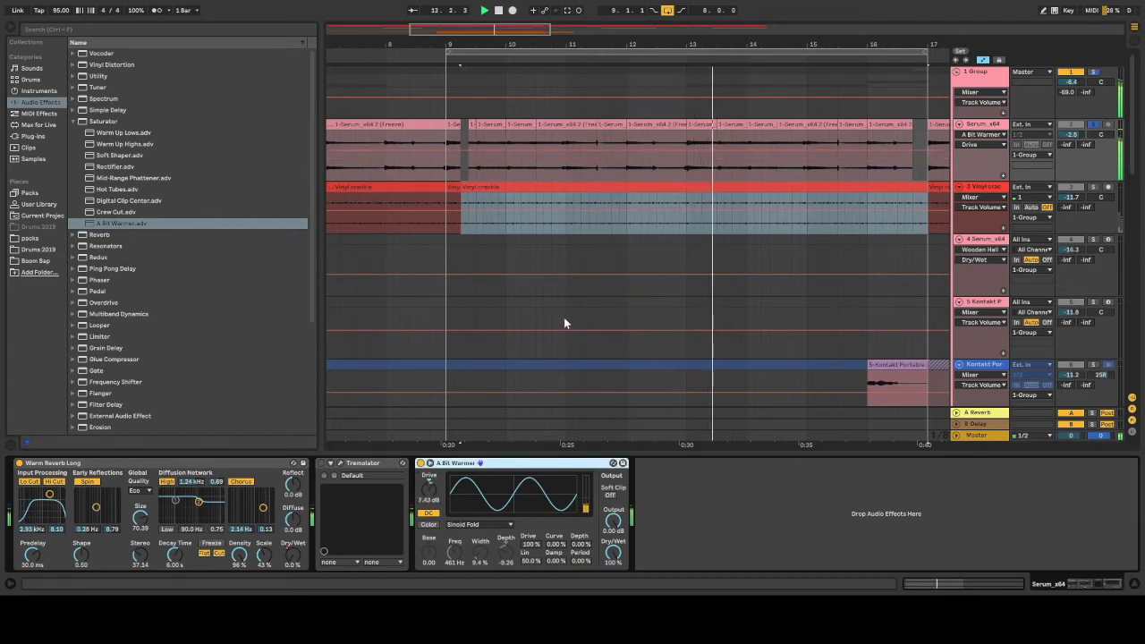
{"action": "key", "text": "Delete"}
{"action": "scroll", "coordinate": [984, 183], "scroll_direction": "down", "scroll_amount": 3}
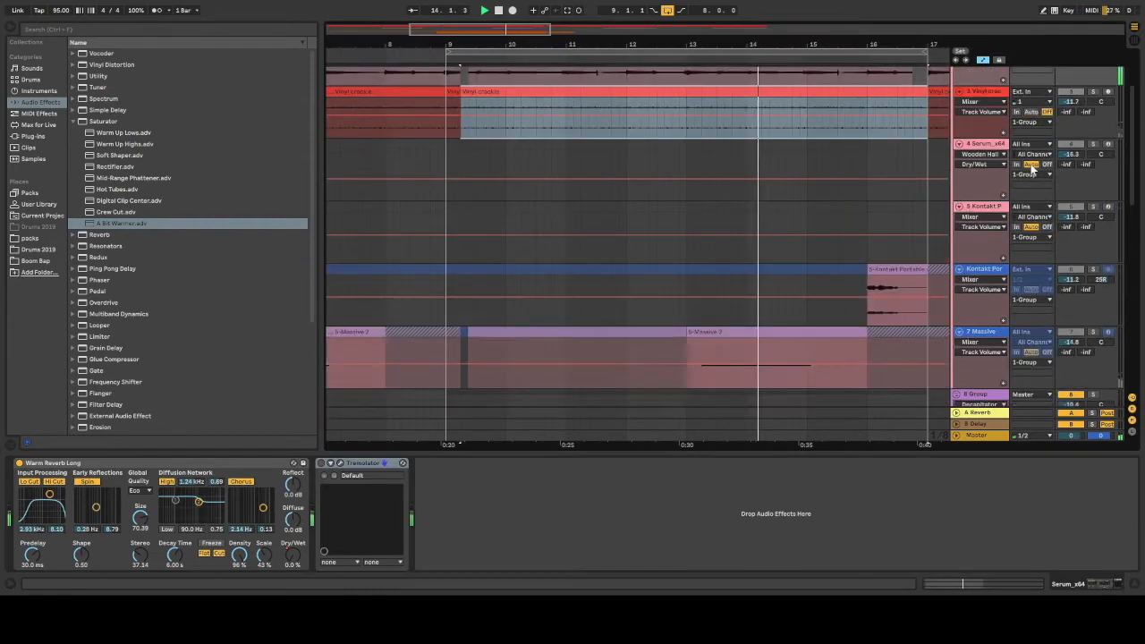
{"action": "scroll", "coordinate": [1033, 168], "scroll_direction": "up", "scroll_amount": 4}
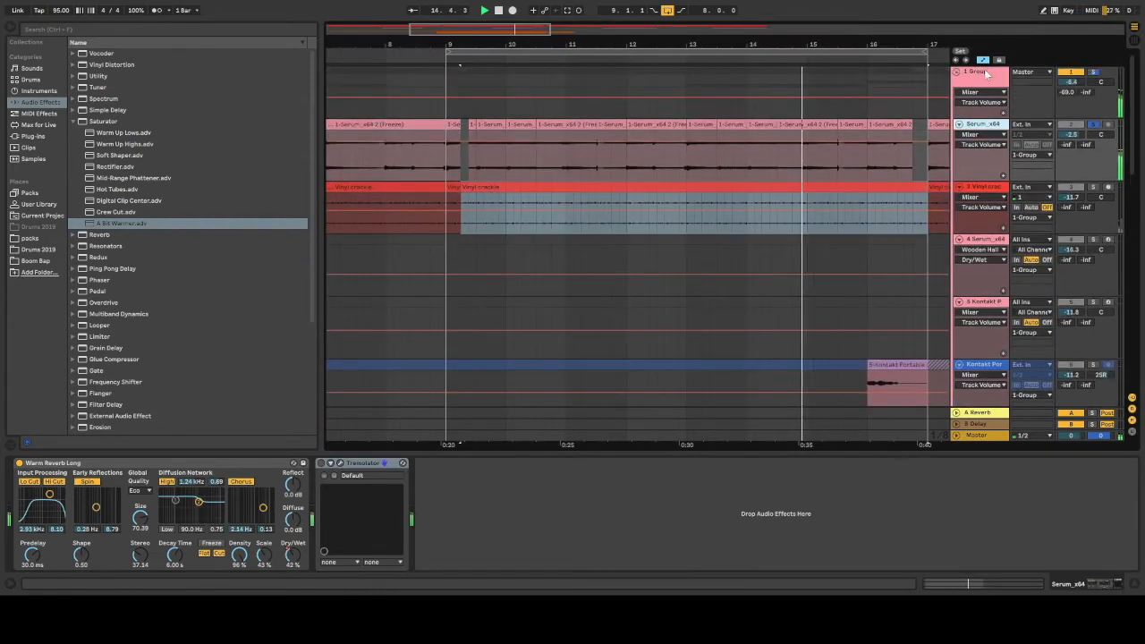
{"action": "left_click", "coordinate": [987, 76]}
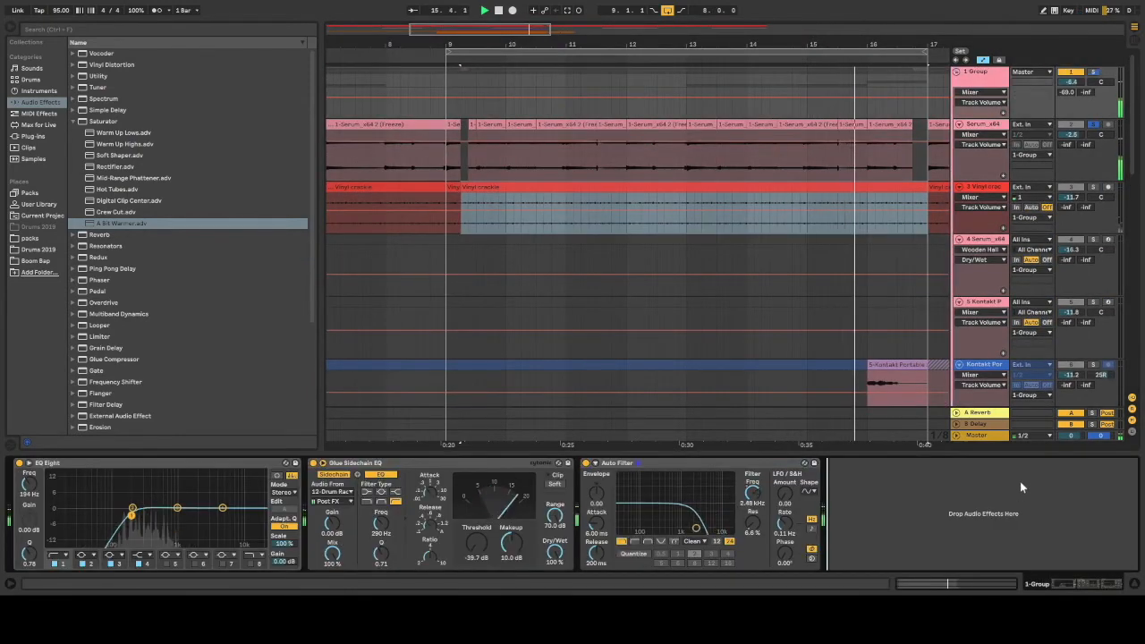
{"action": "key", "text": "ctrl+z"}
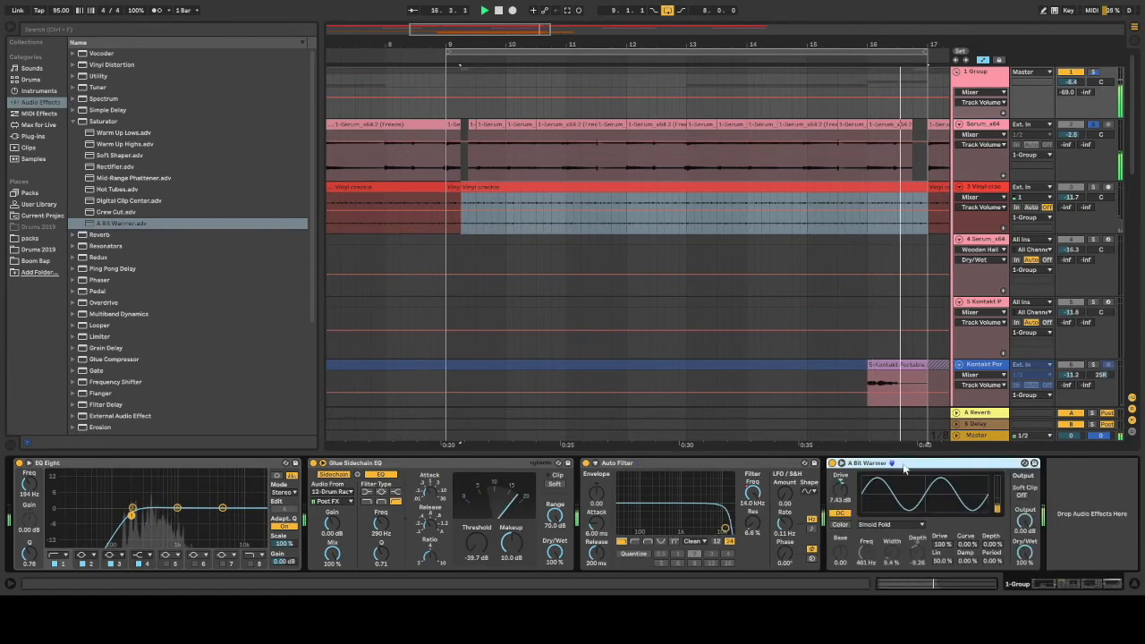
{"action": "left_click_drag", "start_coordinate": [903, 464], "coordinate": [588, 467]}
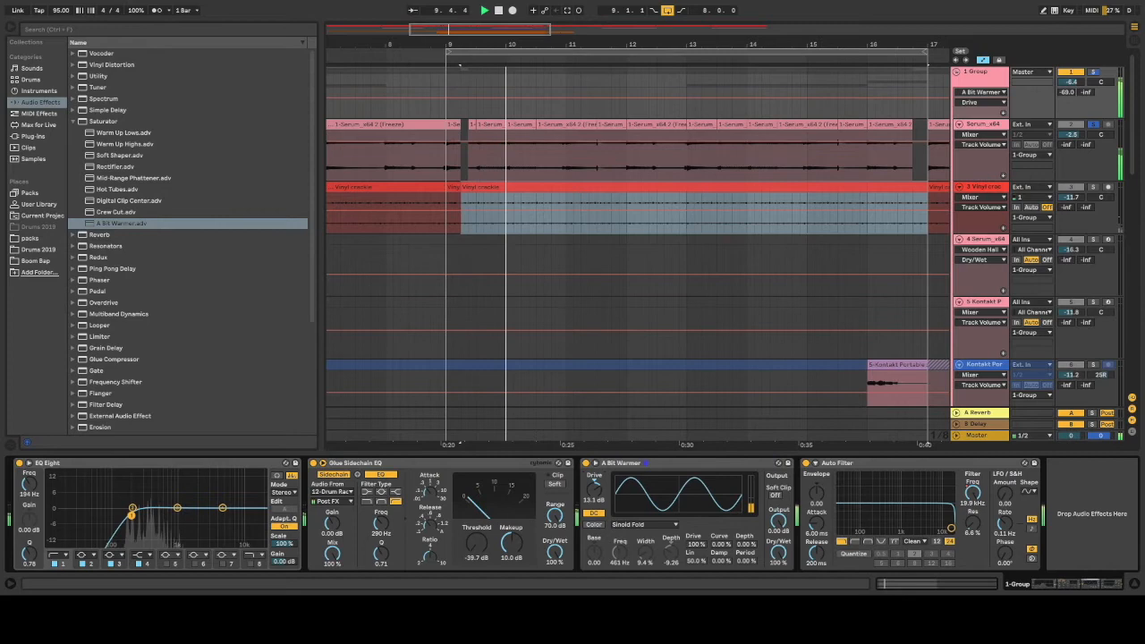
{"action": "key", "text": "space"}
In 1 Group's EQ Eight, set the band 1 low cut to 170 Hz and make band 4 a high cut at 5.80 kHz
{"action": "left_click_drag", "start_coordinate": [131, 516], "coordinate": [122, 514]}
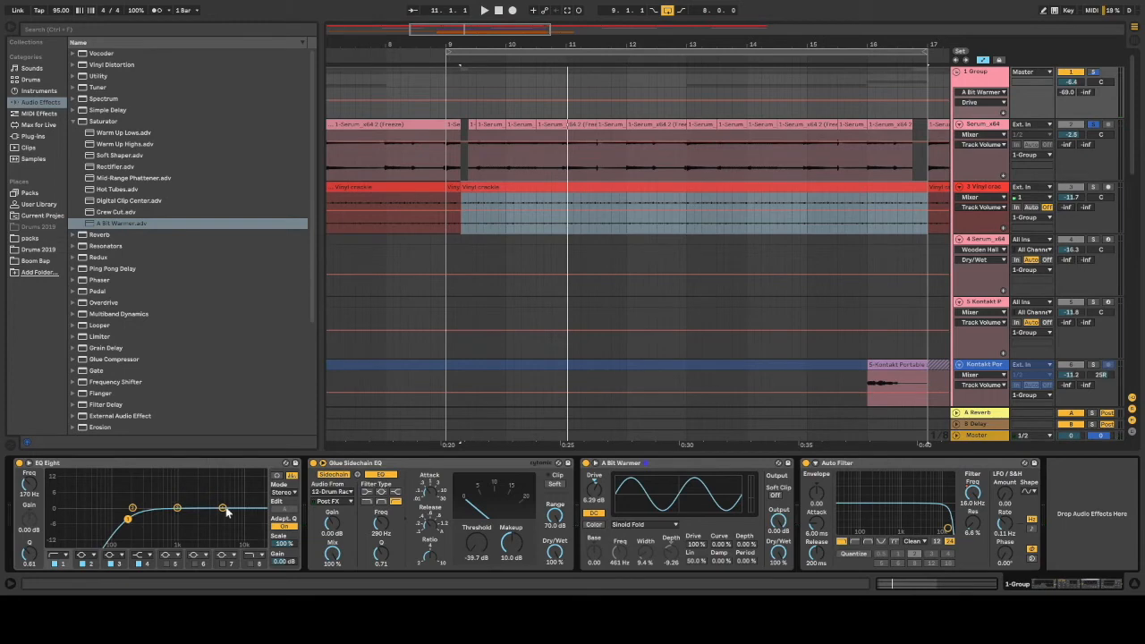
{"action": "left_click", "coordinate": [148, 558]}
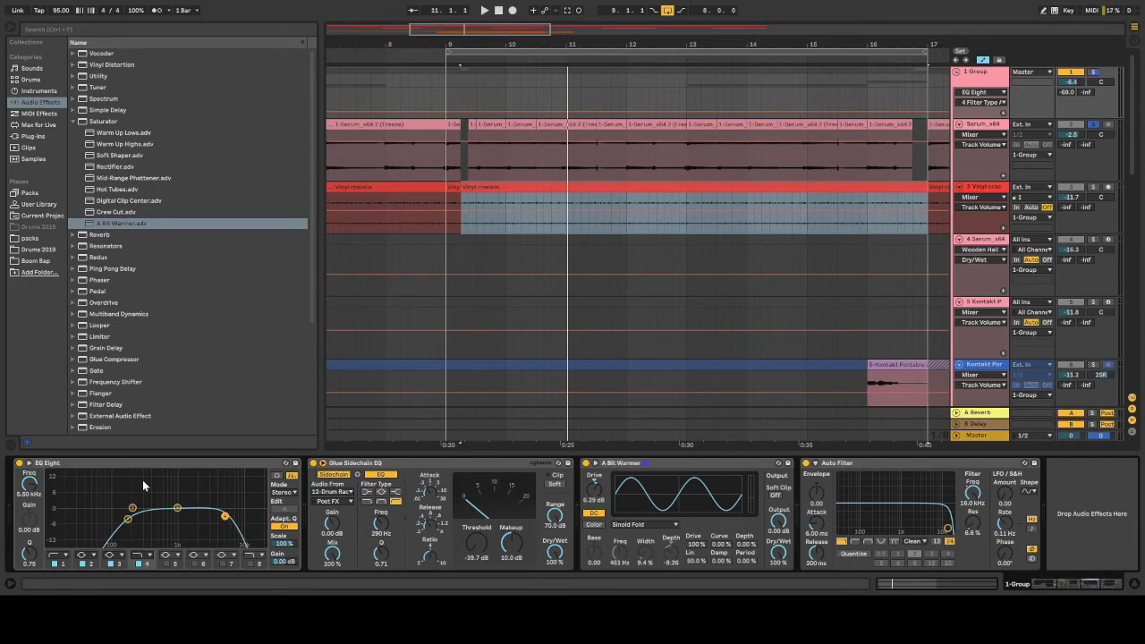
In 1 Group's EQ Eight, set the band 1 low cut to 100 Hz with a Q of 0.61 during playback
{"action": "left_click", "coordinate": [64, 563]}
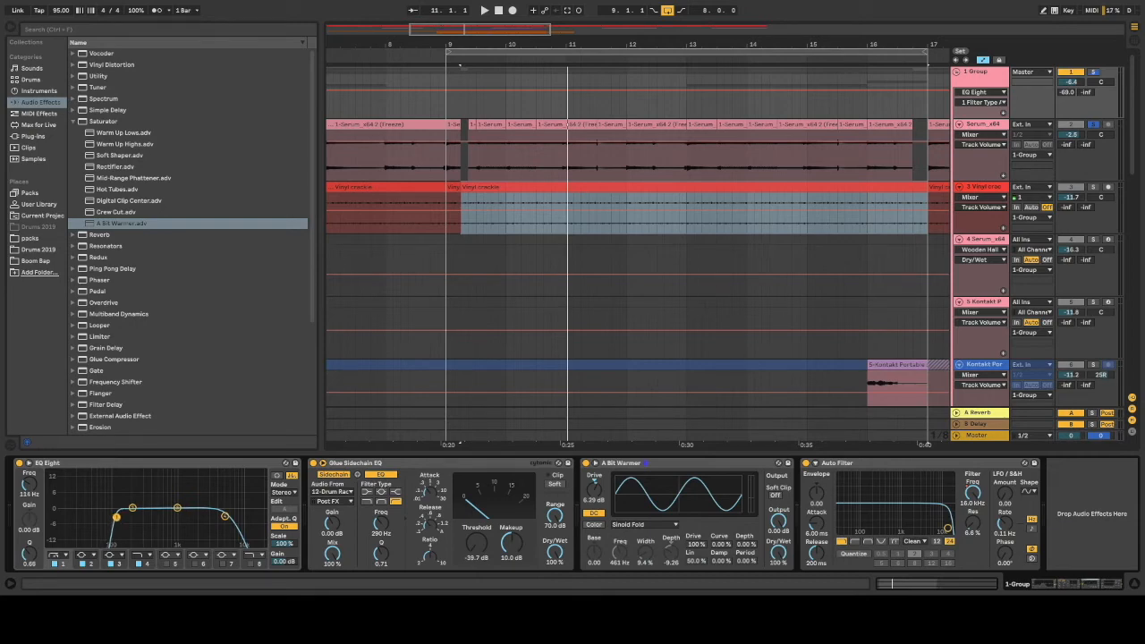
{"action": "key", "text": "space"}
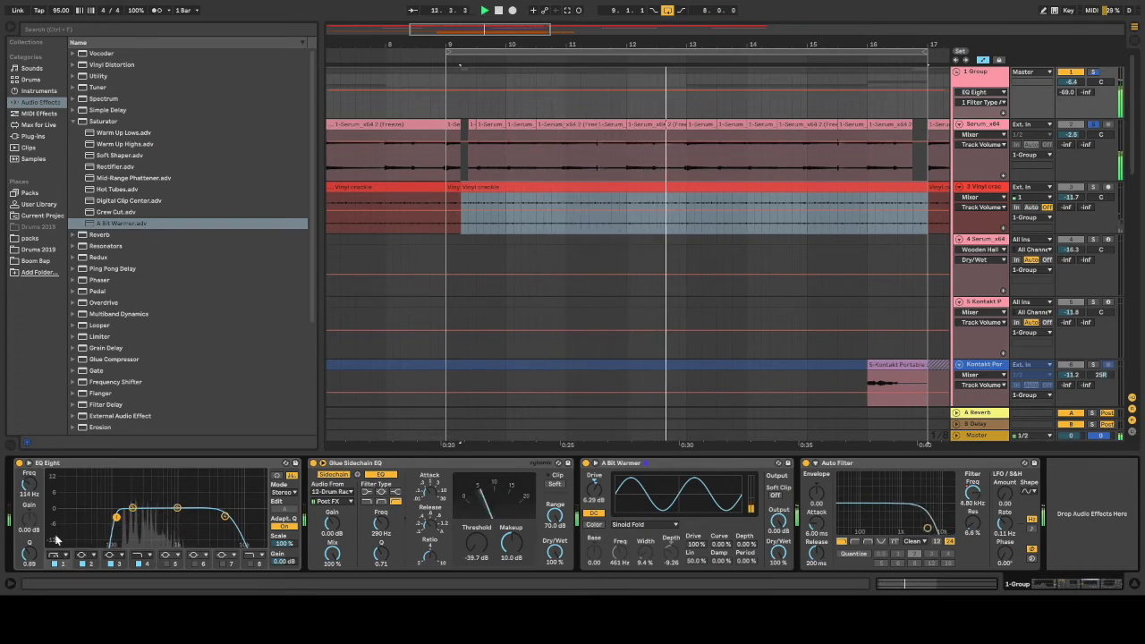
{"action": "left_click", "coordinate": [56, 493]}
{"action": "left_click_drag", "start_coordinate": [117, 517], "coordinate": [112, 519]}
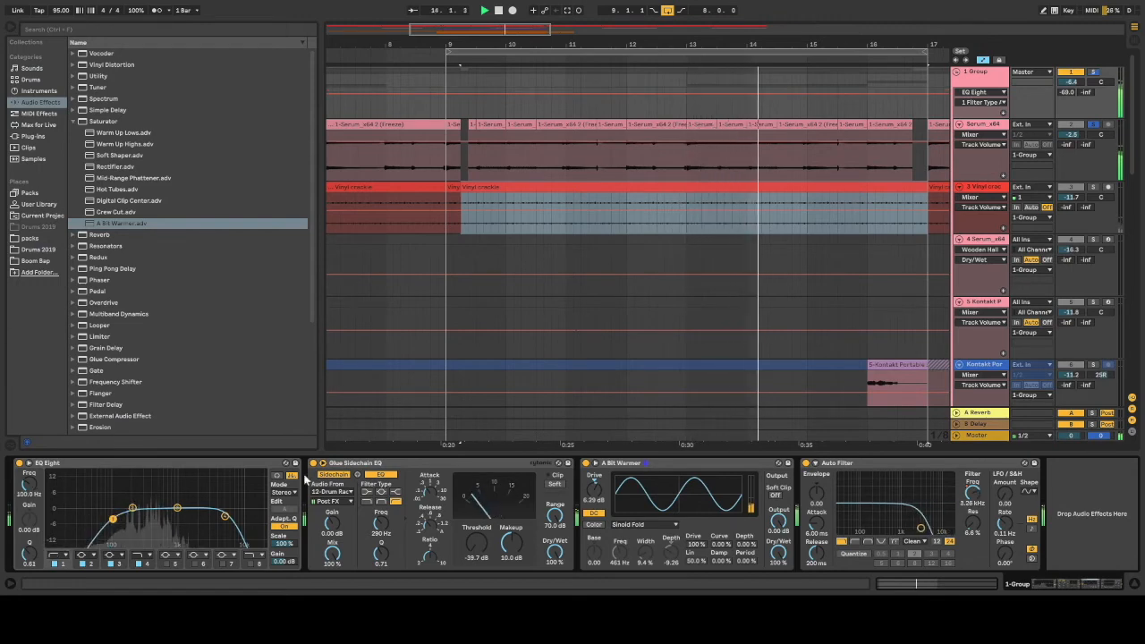
Unsolo Serum_x64, set its volume to -5.0 dB, readjust the 1 Group level, and set the vinyl crackle track to -10.8 dB
{"action": "left_click_drag", "start_coordinate": [1070, 135], "coordinate": [1070, 150]}
{"action": "left_click_drag", "start_coordinate": [1069, 83], "coordinate": [1069, 75]}
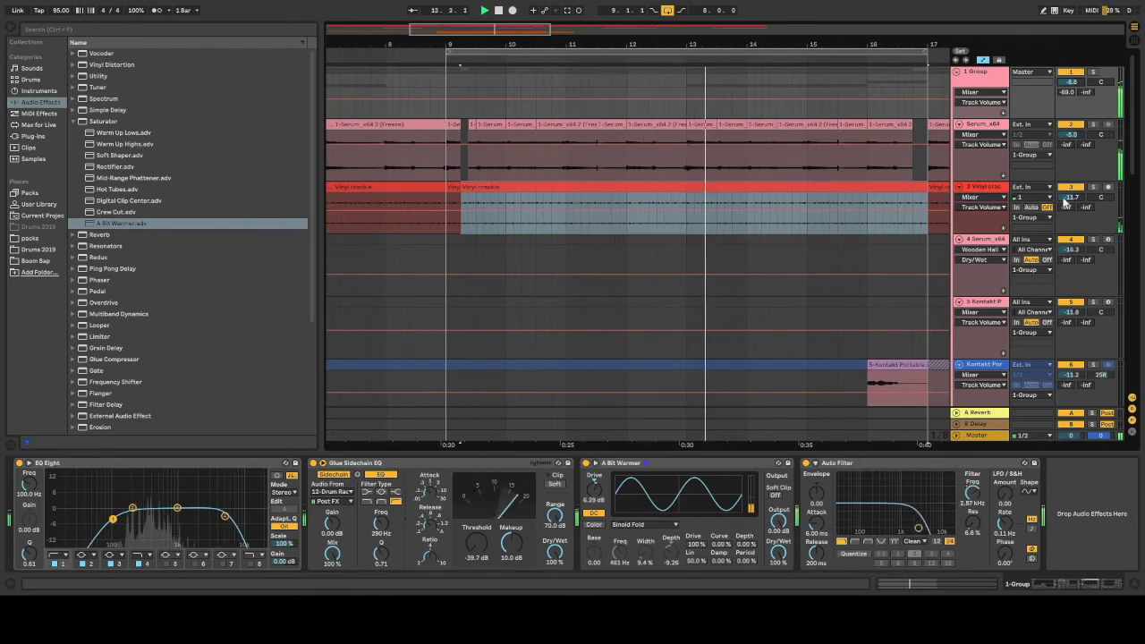
{"action": "left_click_drag", "start_coordinate": [1072, 198], "coordinate": [1072, 202]}
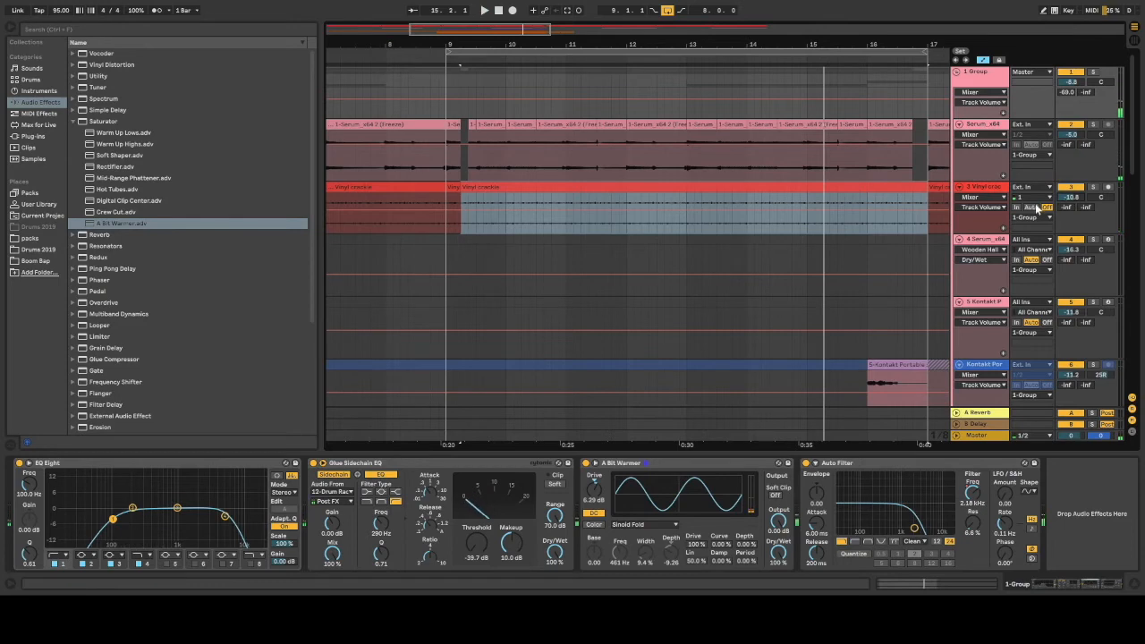
Freeze and flatten the 15-Drum Rack snare track to audio and open its 15-Drum Rack 3 (Freeze) clip
{"action": "scroll", "coordinate": [1037, 207], "scroll_direction": "down", "scroll_amount": 10}
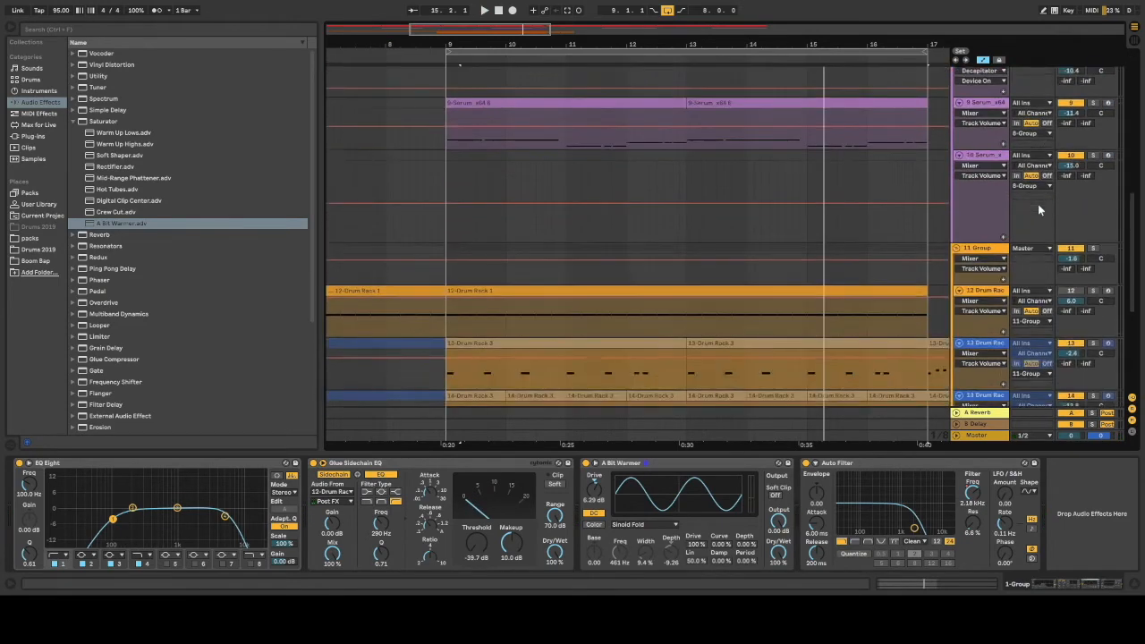
{"action": "scroll", "coordinate": [1037, 209], "scroll_direction": "down", "scroll_amount": 6}
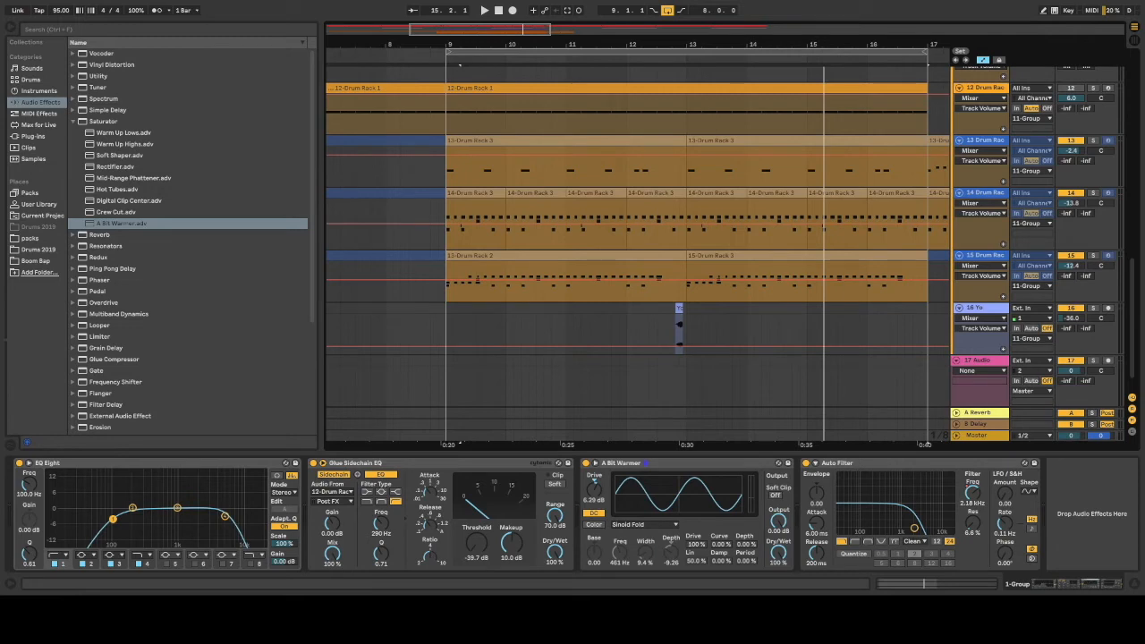
{"action": "left_click", "coordinate": [986, 257]}
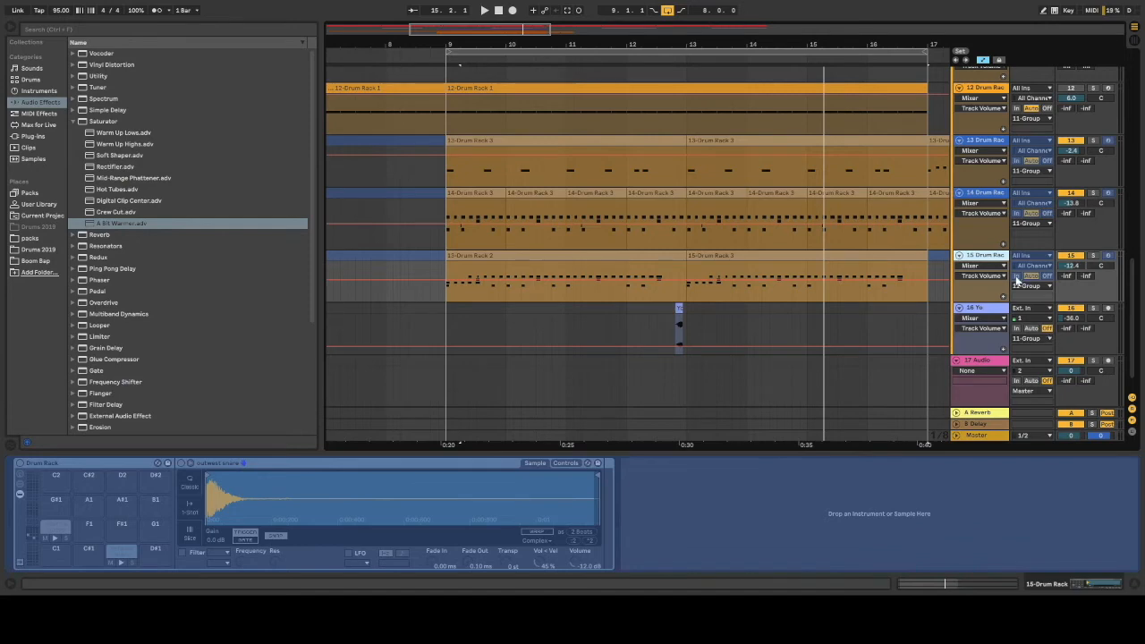
{"action": "left_click", "coordinate": [1016, 280]}
{"action": "double_click", "coordinate": [824, 258]}
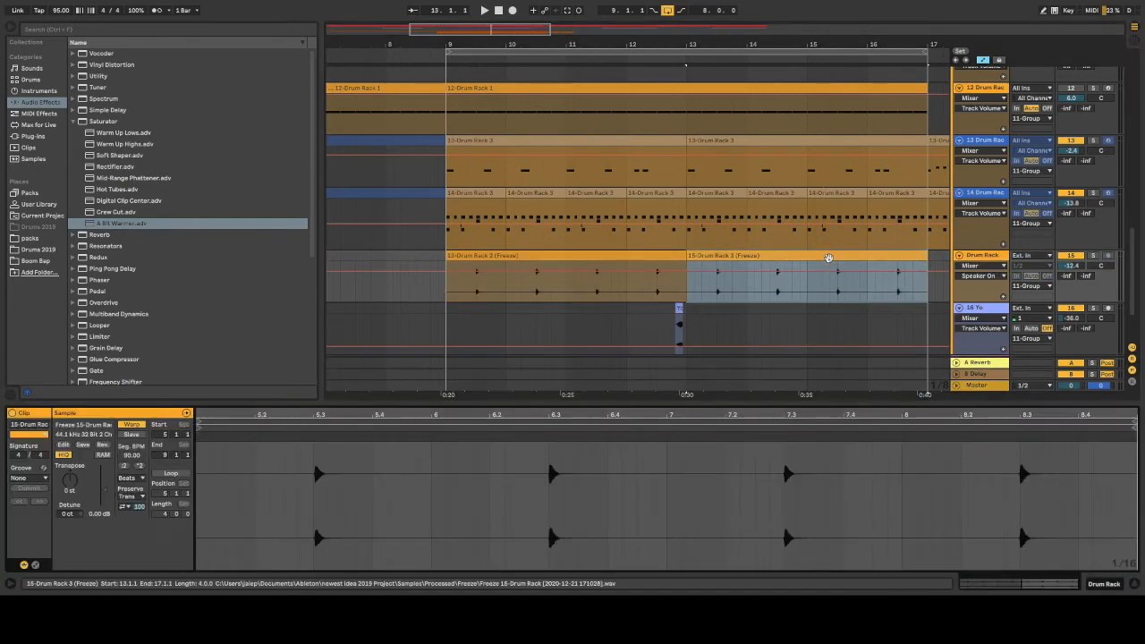
Audition the flattened snare from bar 9, solo the Drum Rack track and set its volume to -11.7 dB
{"action": "left_click", "coordinate": [673, 260]}
{"action": "key", "text": "space"}
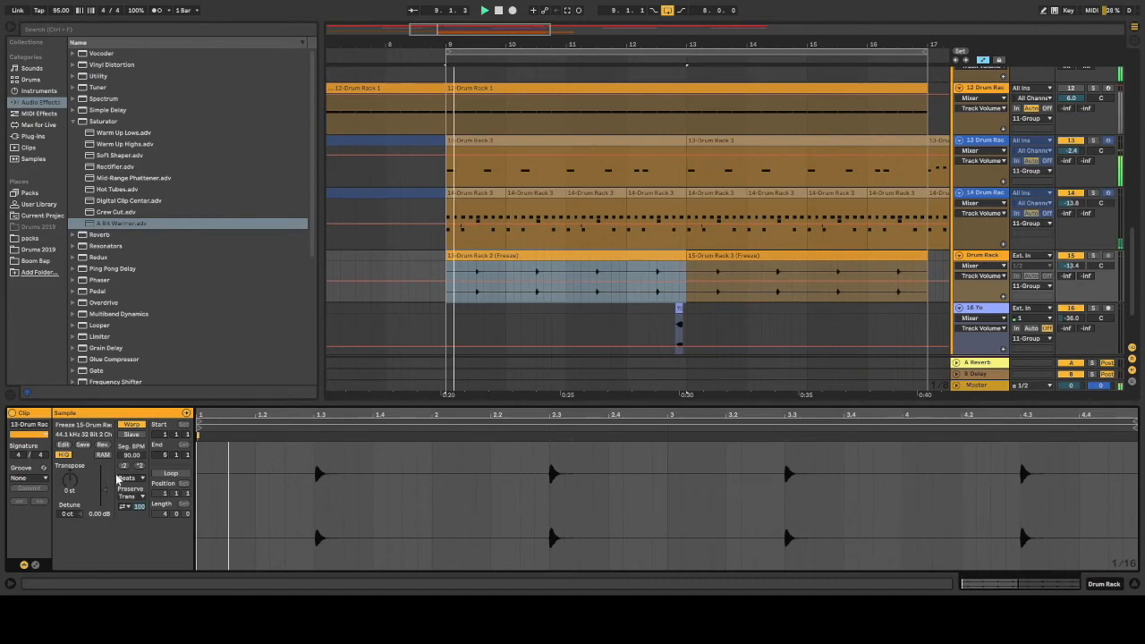
{"action": "key", "text": "space"}
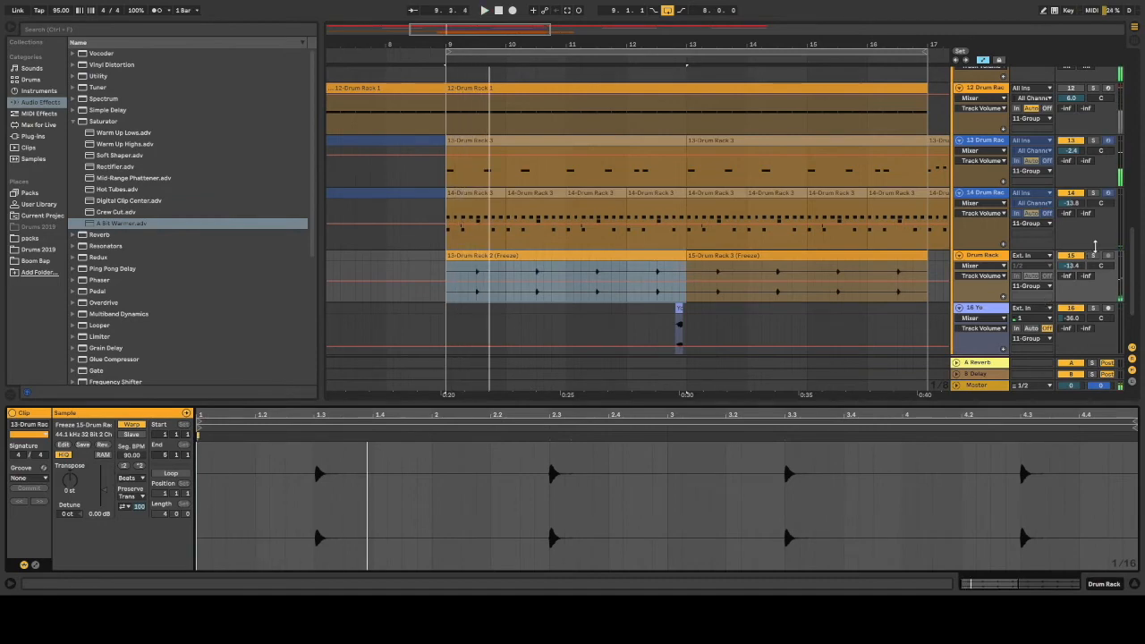
{"action": "left_click", "coordinate": [1095, 247]}
{"action": "left_click", "coordinate": [1094, 256]}
{"action": "left_click_drag", "start_coordinate": [1075, 266], "coordinate": [1075, 260]}
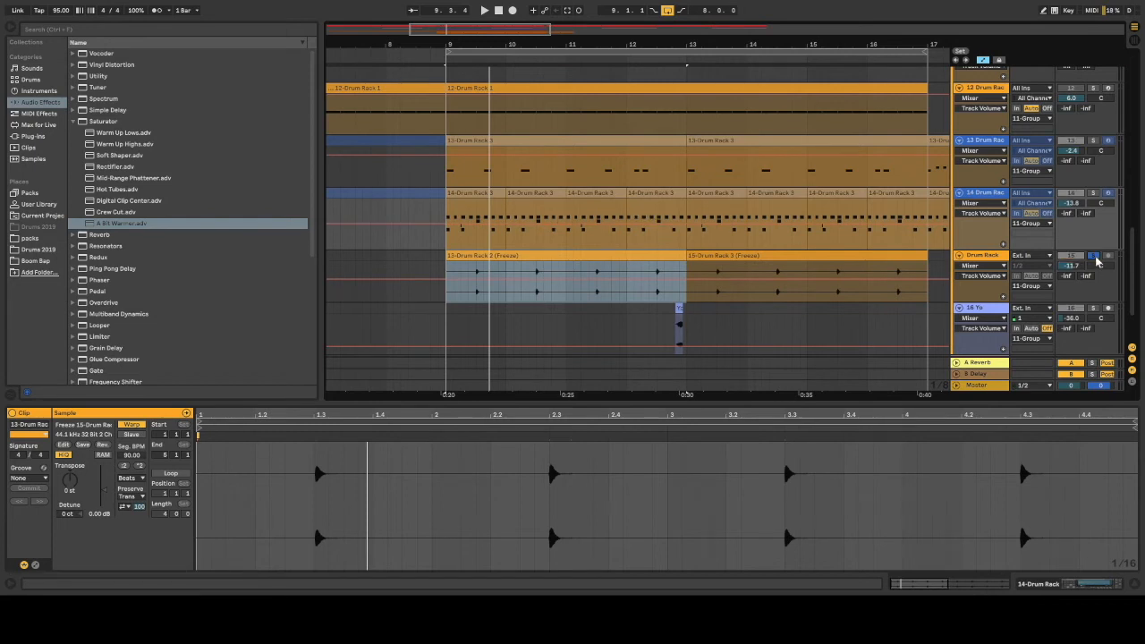
Search the audio effects for "satu" and add the Saturator preset A Bit Warmer to the flattened Drum Rack track
{"action": "key", "text": "space"}
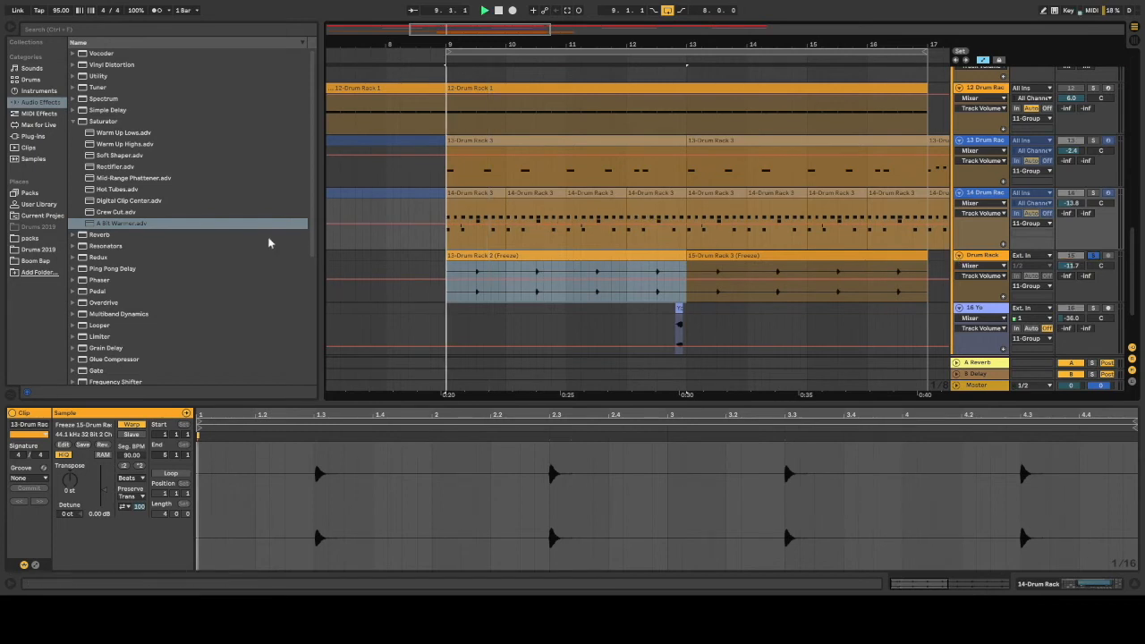
{"action": "left_click", "coordinate": [29, 135]}
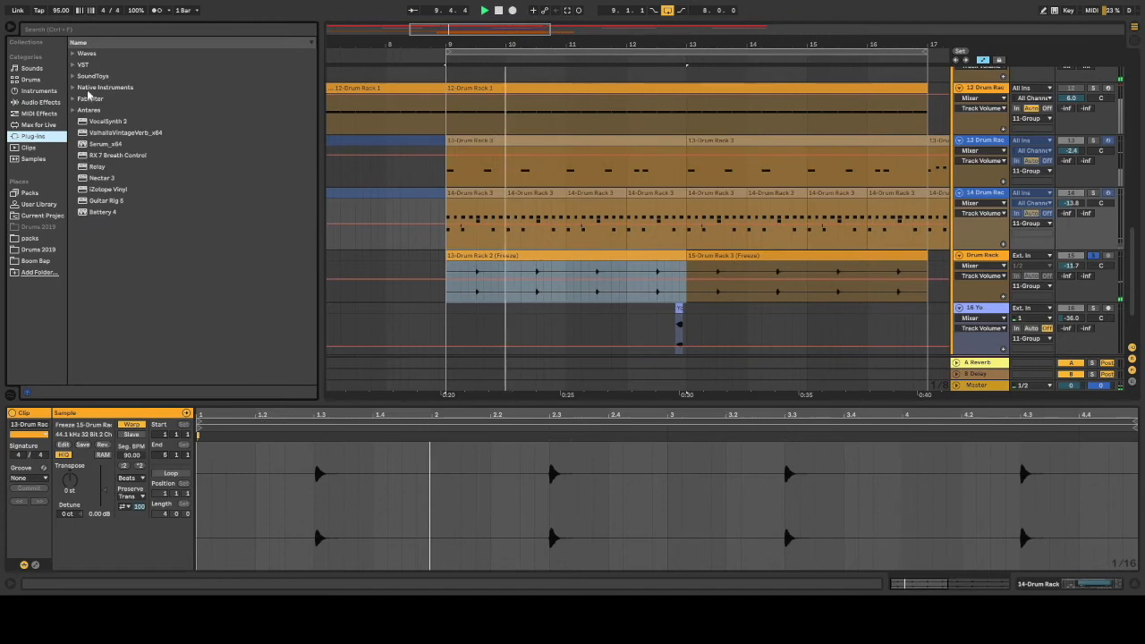
{"action": "left_click", "coordinate": [91, 30]}
{"action": "type", "text": "satu"}
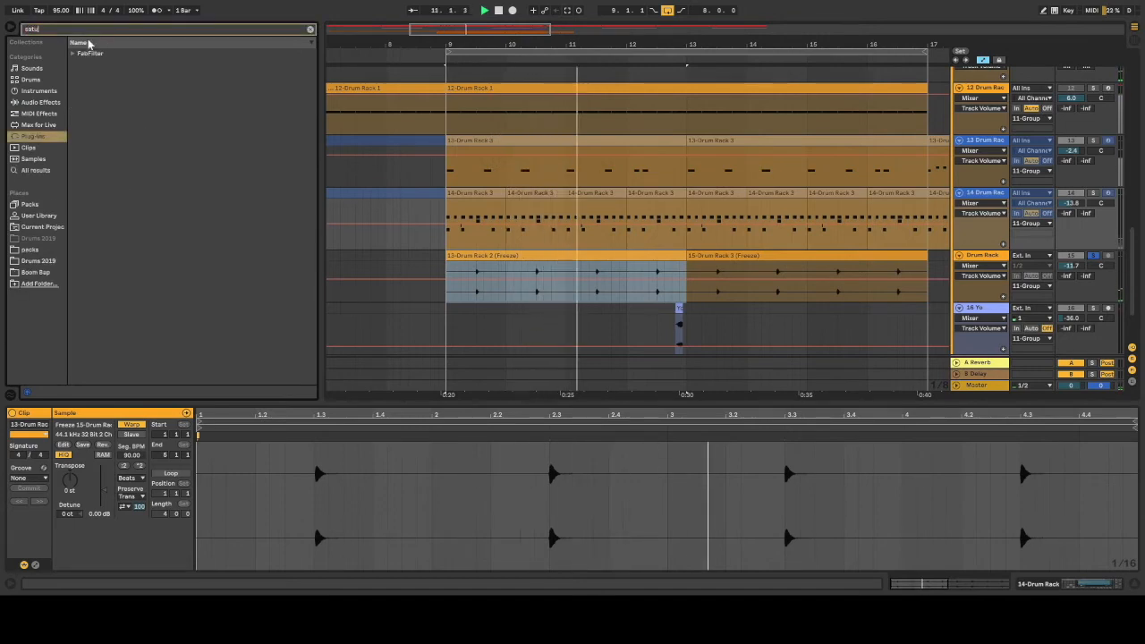
{"action": "left_click", "coordinate": [41, 102]}
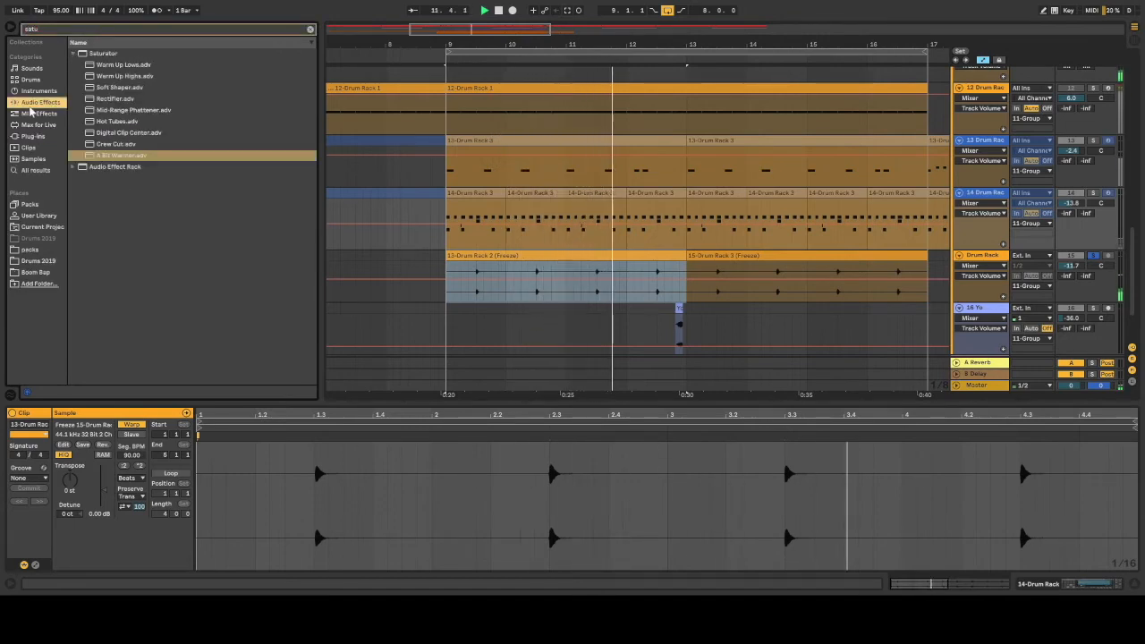
{"action": "left_click_drag", "start_coordinate": [101, 156], "coordinate": [556, 266]}
{"action": "left_click", "coordinate": [31, 140]}
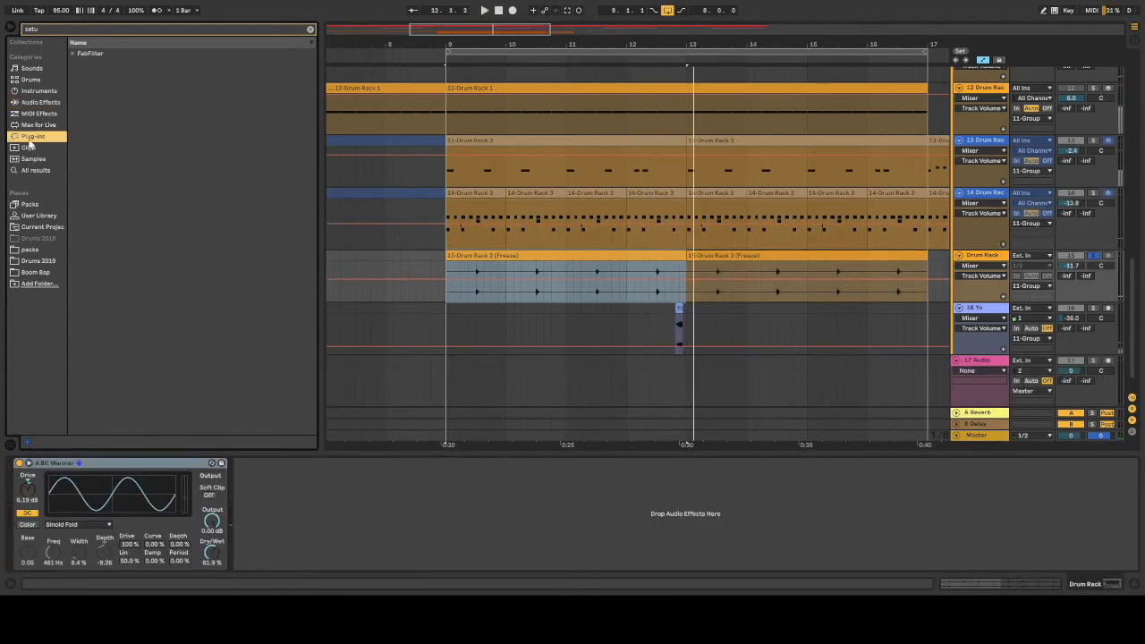
{"action": "left_click", "coordinate": [41, 104]}
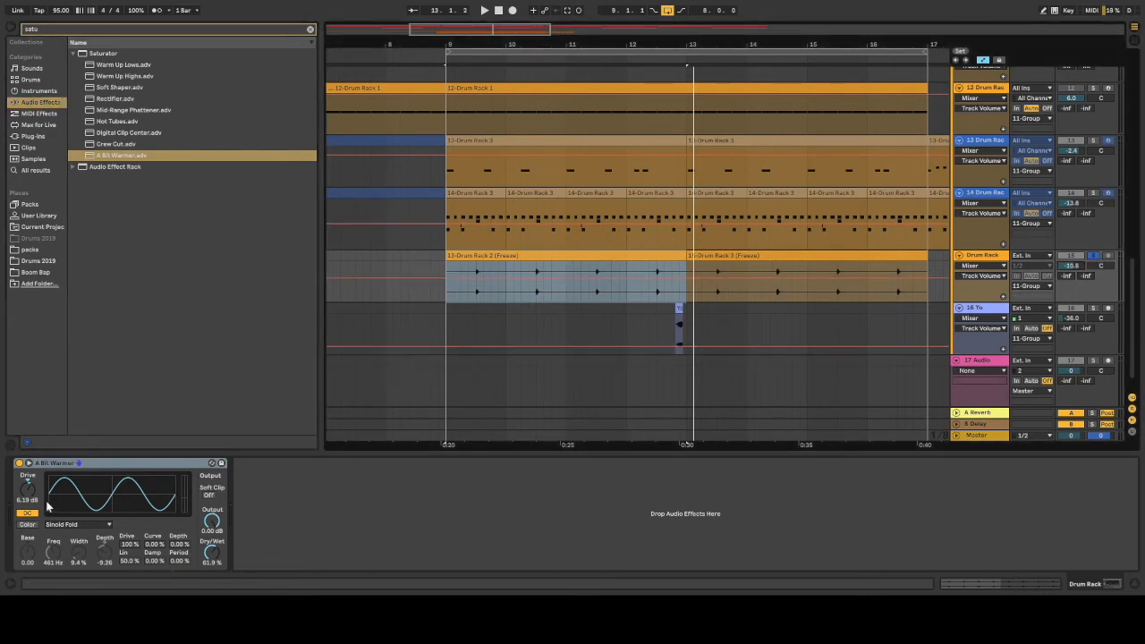
Set A Bit Warmer's Drive to 7.43 dB and Dry/Wet to 100 %, and the Drum Rack track's volume to -10.0 dB
{"action": "left_click_drag", "start_coordinate": [28, 490], "coordinate": [29, 487]}
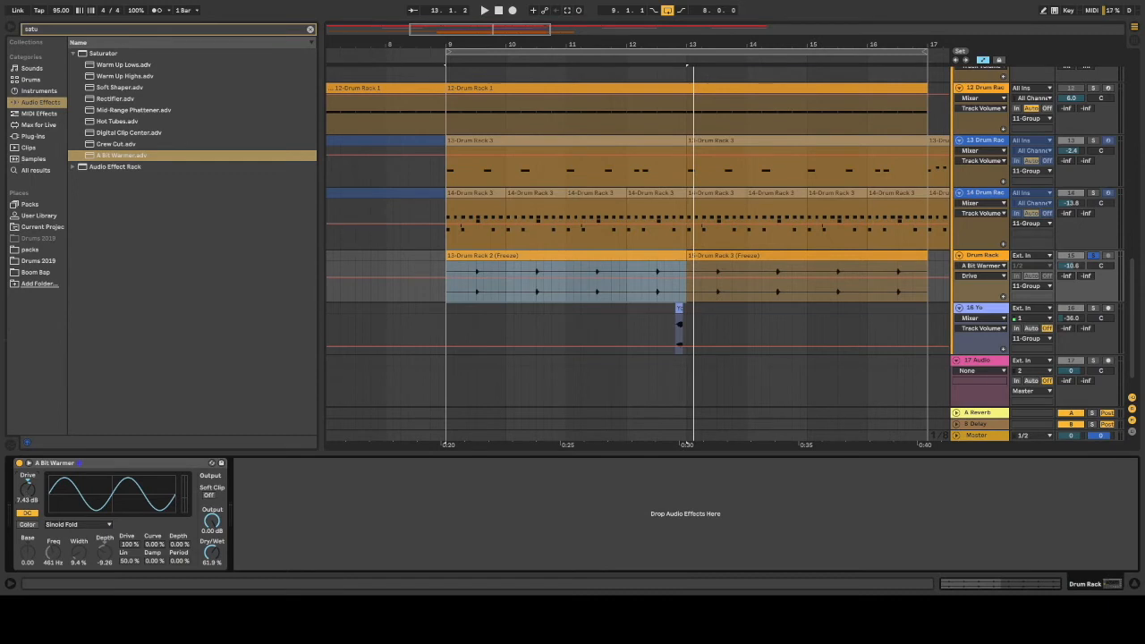
{"action": "left_click", "coordinate": [1070, 266]}
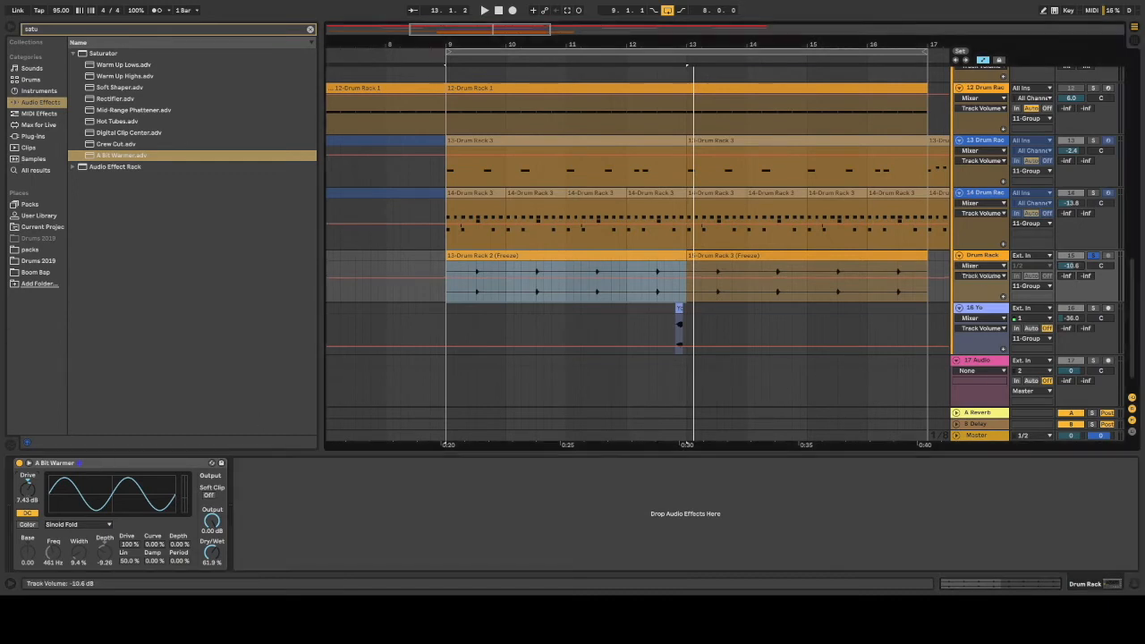
{"action": "key", "text": "space"}
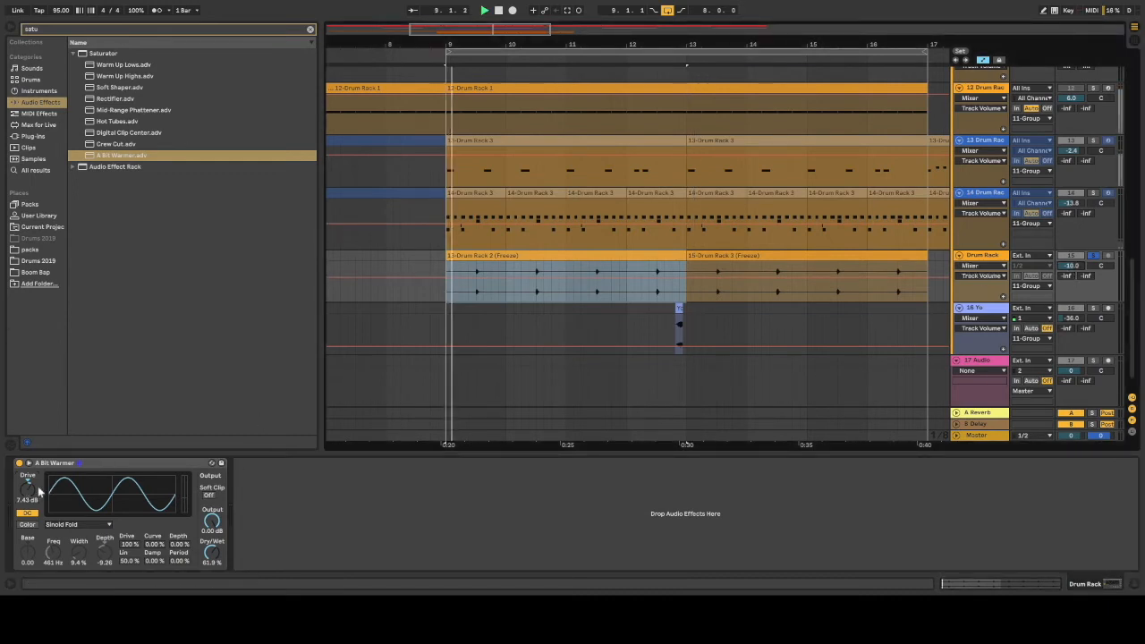
{"action": "left_click", "coordinate": [29, 492]}
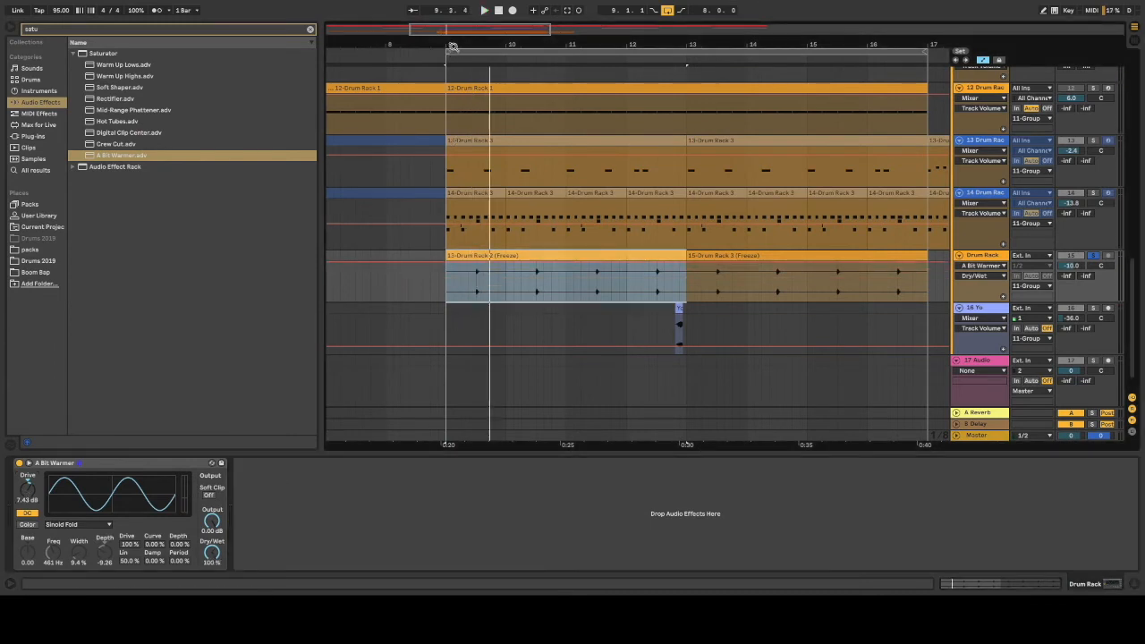
Audition the snare hit from 9.3.1 and set A Bit Warmer's Drive to 12.0 dB on the Drum Rack track
{"action": "key", "text": "plus"}
{"action": "left_click", "coordinate": [435, 287]}
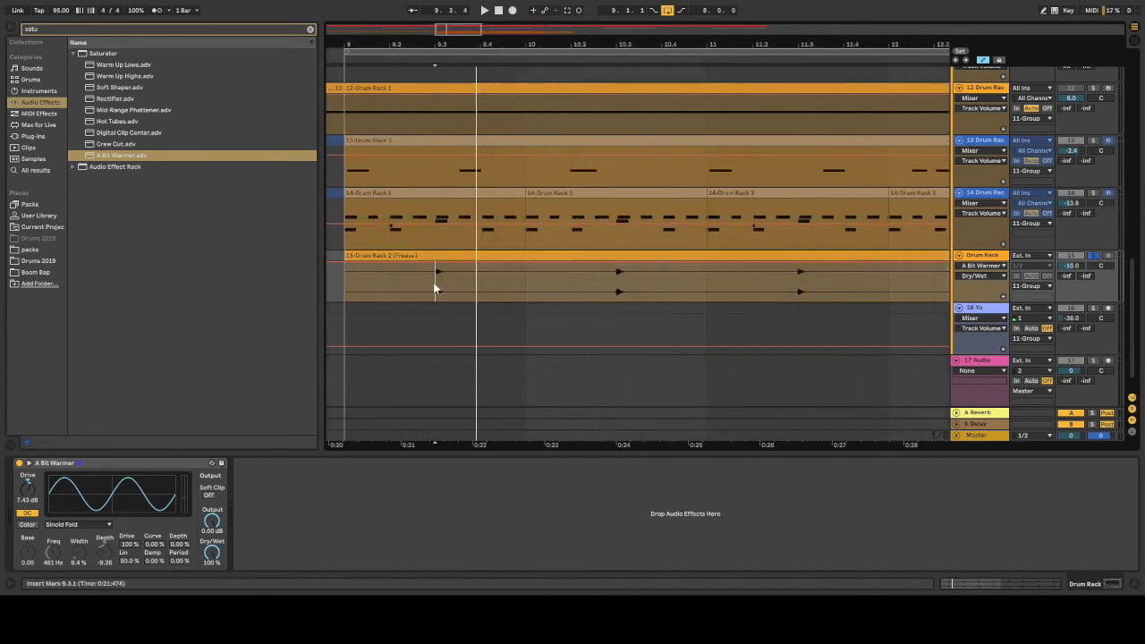
{"action": "key", "text": "space"}
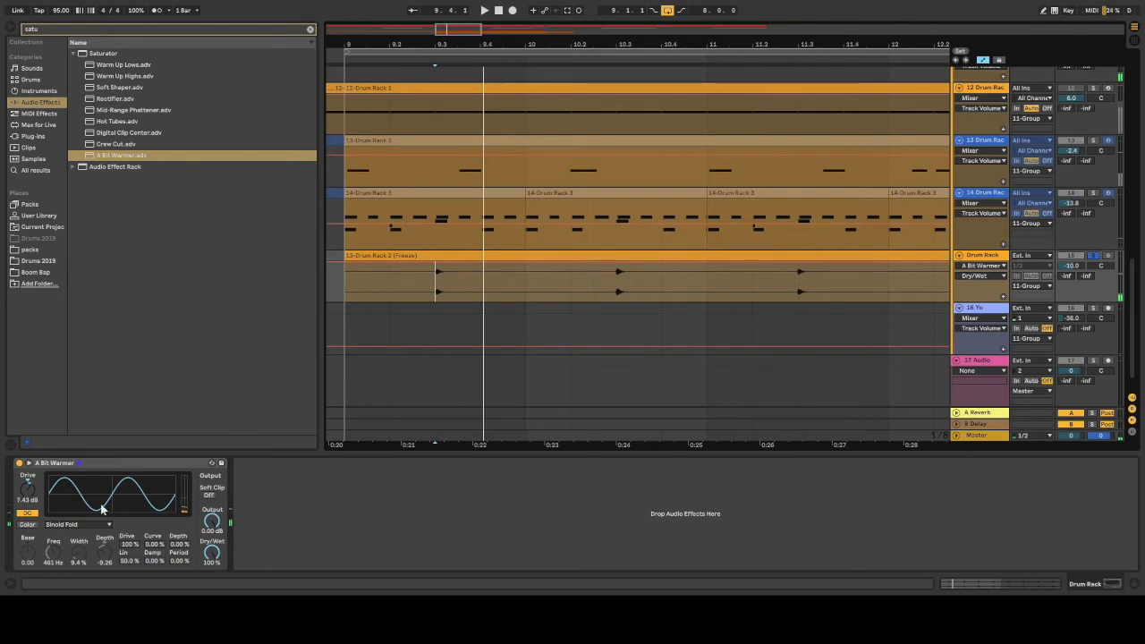
{"action": "left_click", "coordinate": [26, 499]}
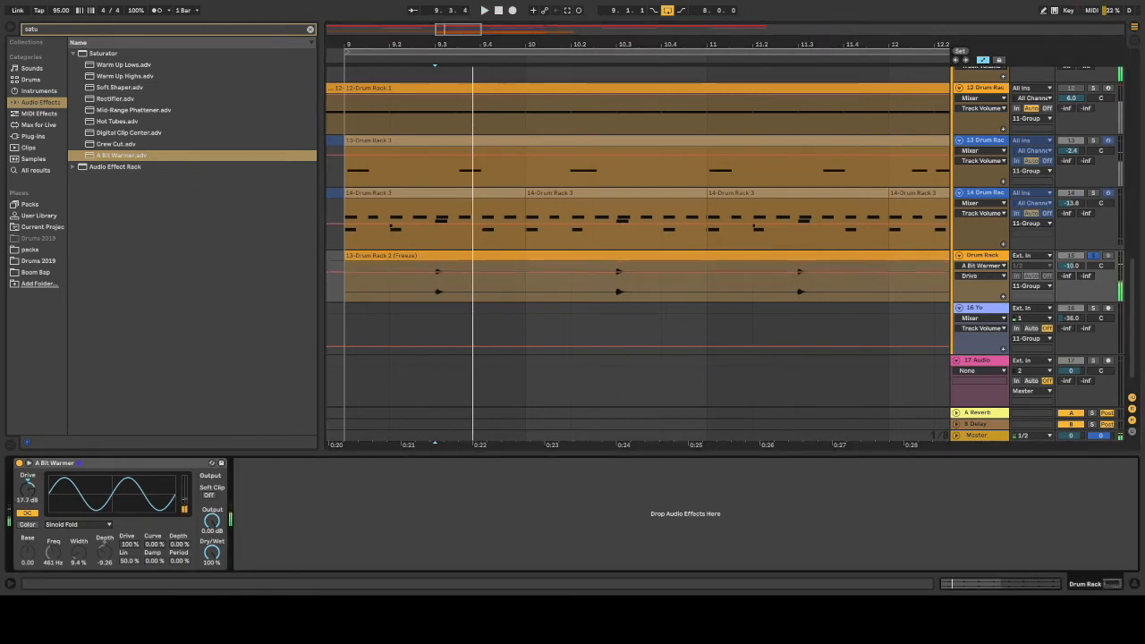
{"action": "left_click_drag", "start_coordinate": [28, 487], "coordinate": [28, 498]}
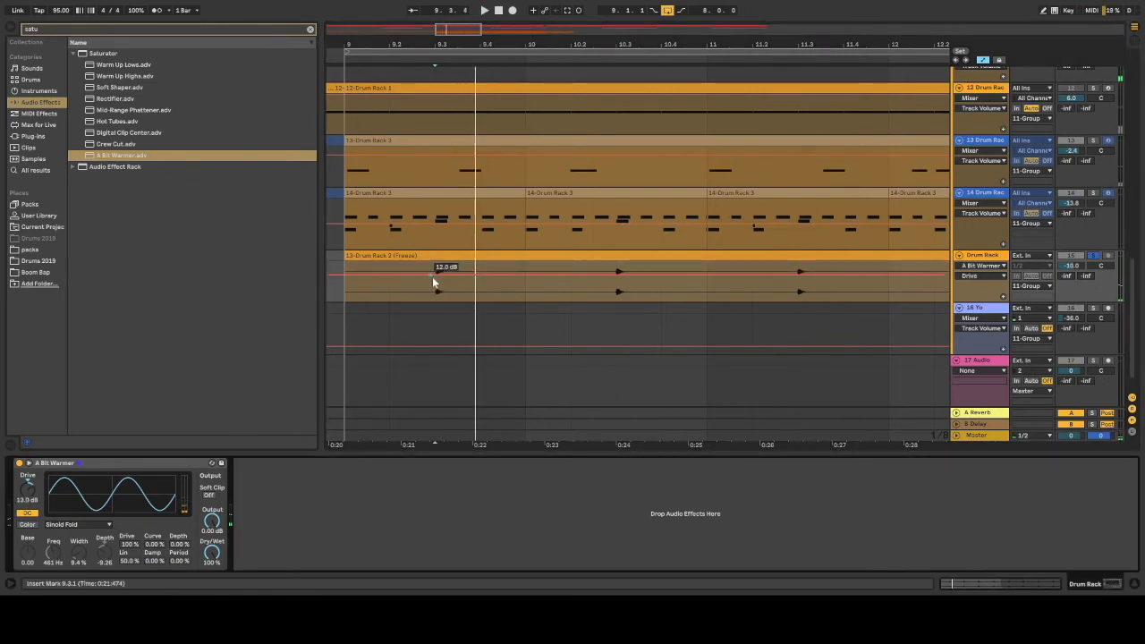
{"action": "key", "text": "space"}
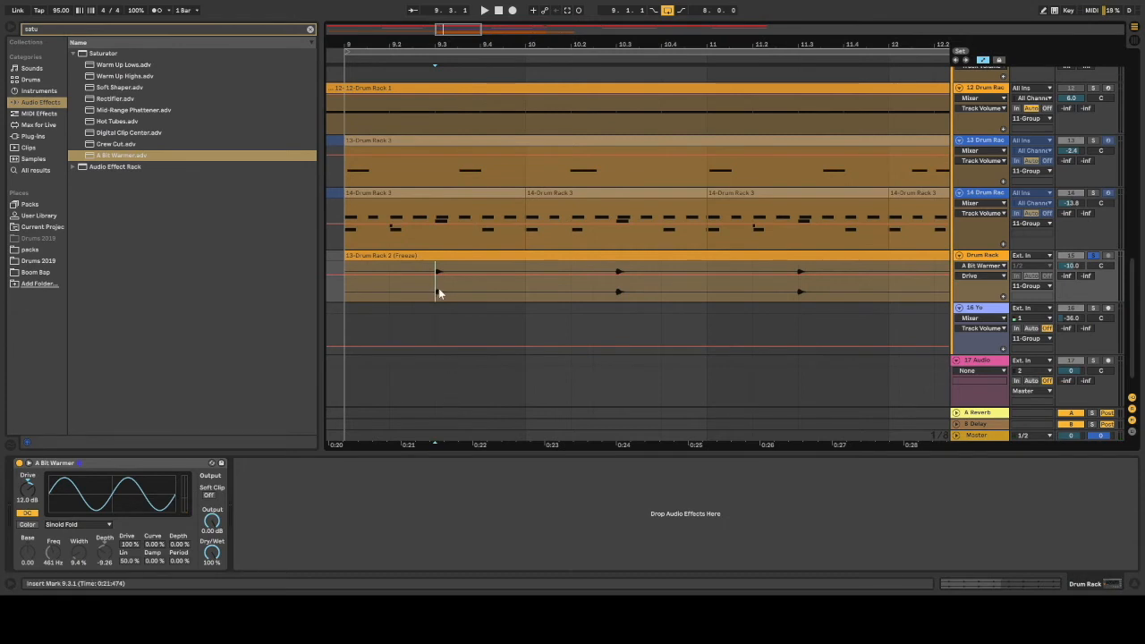
Delete the silence around the snare hits at 9.3 and 10.3 between bars 9 and 11 on the Drum Rack track
{"action": "left_click_drag", "start_coordinate": [446, 295], "coordinate": [480, 291]}
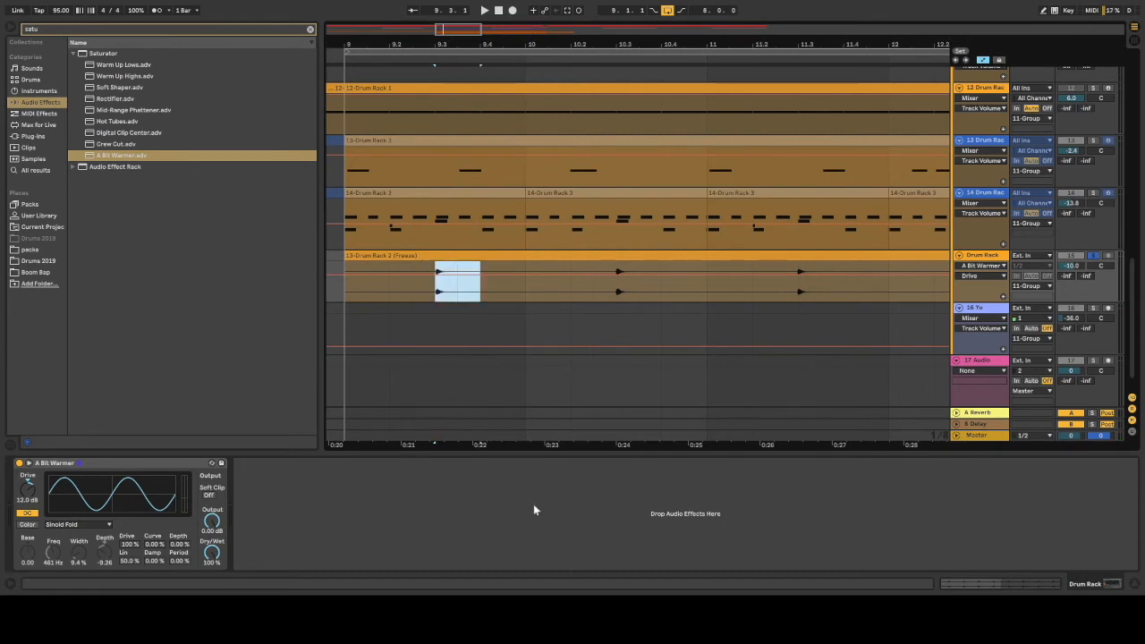
{"action": "left_click_drag", "start_coordinate": [446, 295], "coordinate": [481, 257]}
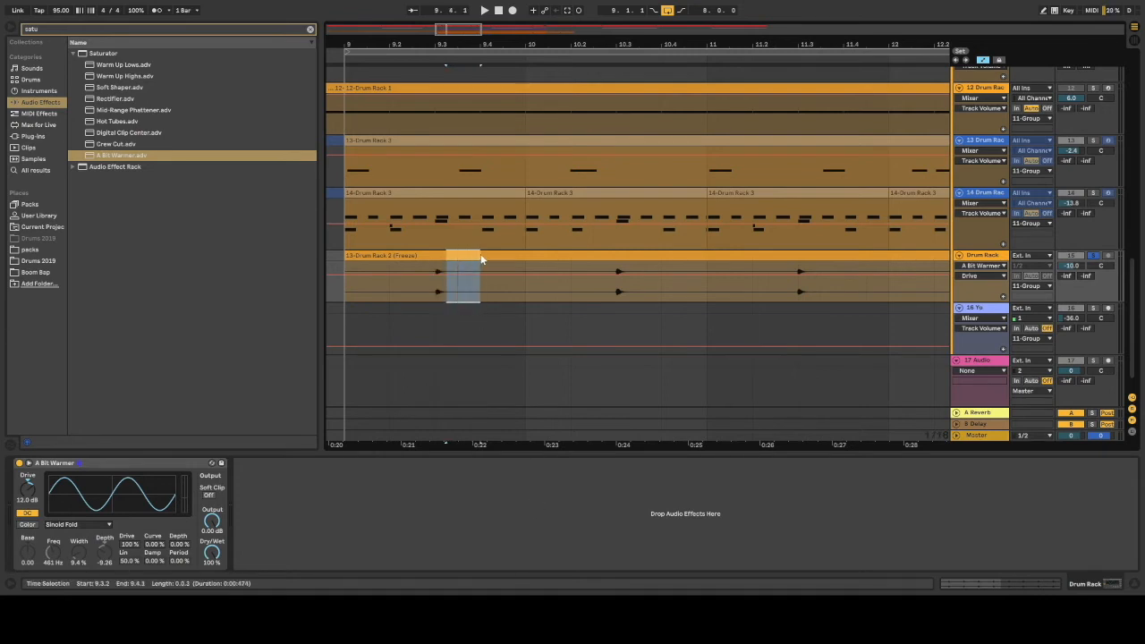
{"action": "left_click", "coordinate": [346, 65]}
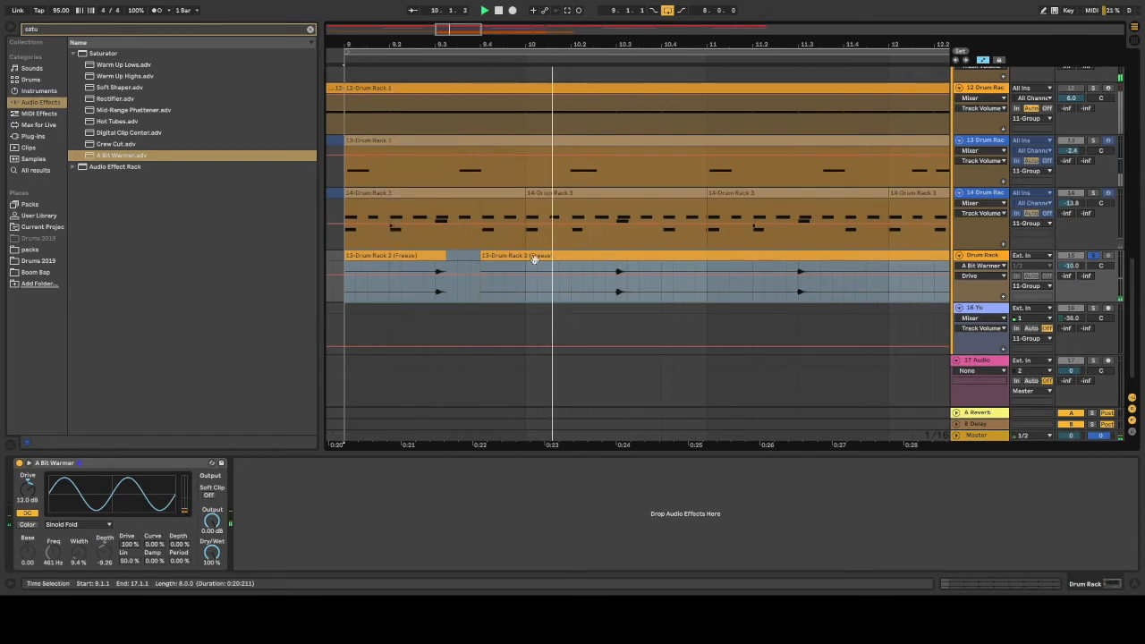
{"action": "left_click_drag", "start_coordinate": [481, 258], "coordinate": [707, 265]}
{"action": "key", "text": "space"}
{"action": "key", "text": "ctrl+e"}
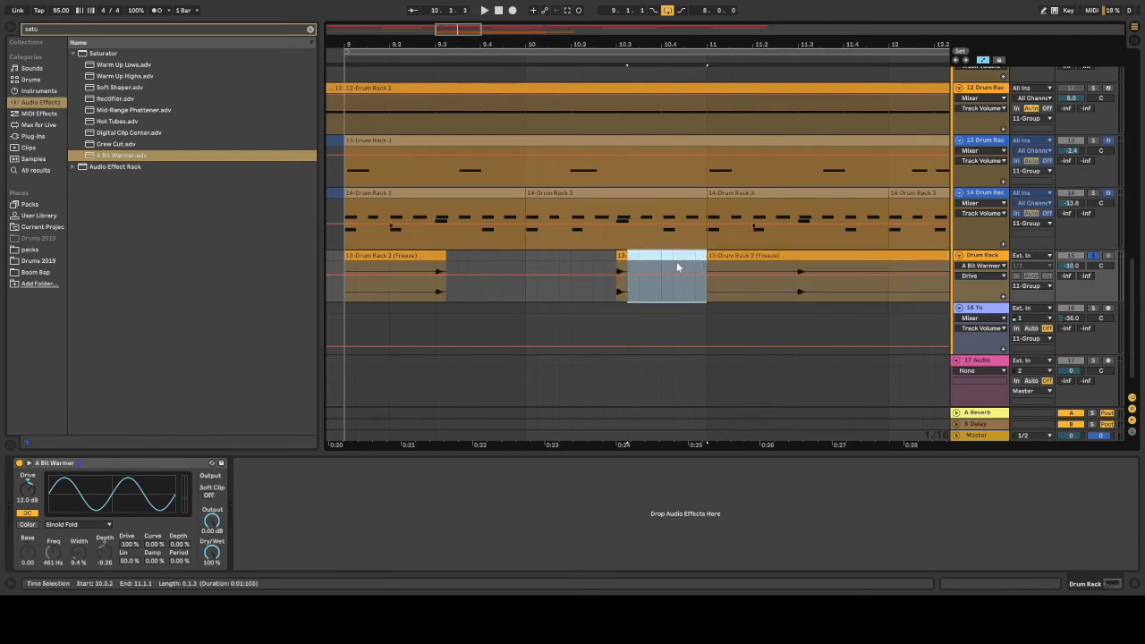
{"action": "key", "text": "Delete"}
{"action": "left_click_drag", "start_coordinate": [433, 269], "coordinate": [391, 263]}
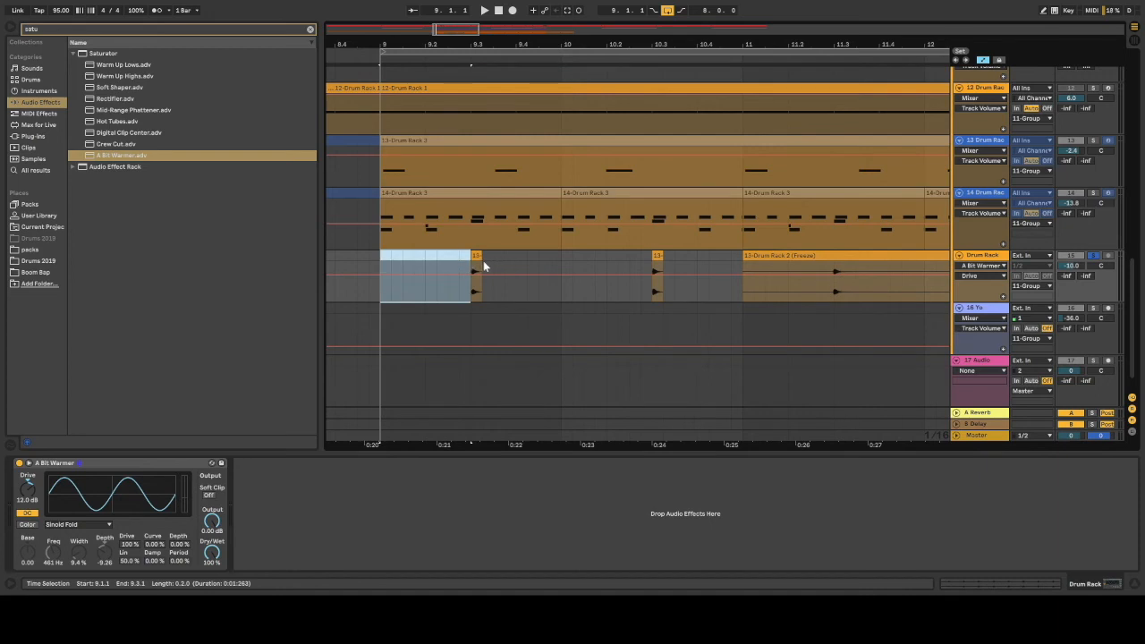
Delete the remaining frozen snare clips from bar 11 to bar 19 on the flattened Drum Rack track
{"action": "left_click_drag", "start_coordinate": [460, 37], "coordinate": [465, 27]}
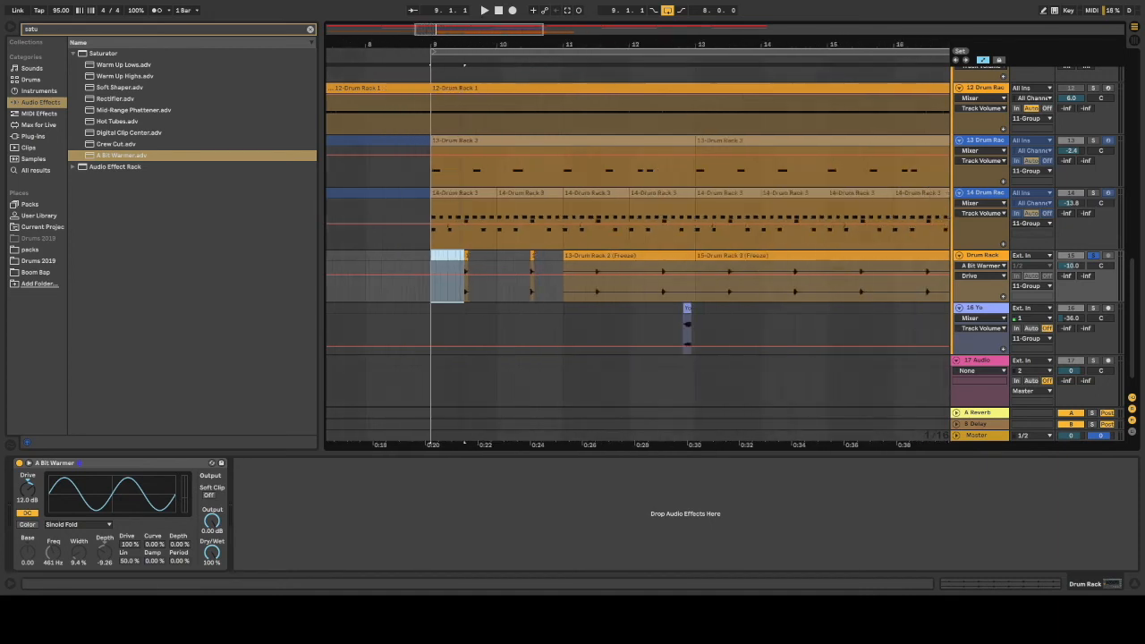
{"action": "left_click", "coordinate": [595, 256]}
{"action": "key", "text": "Delete"}
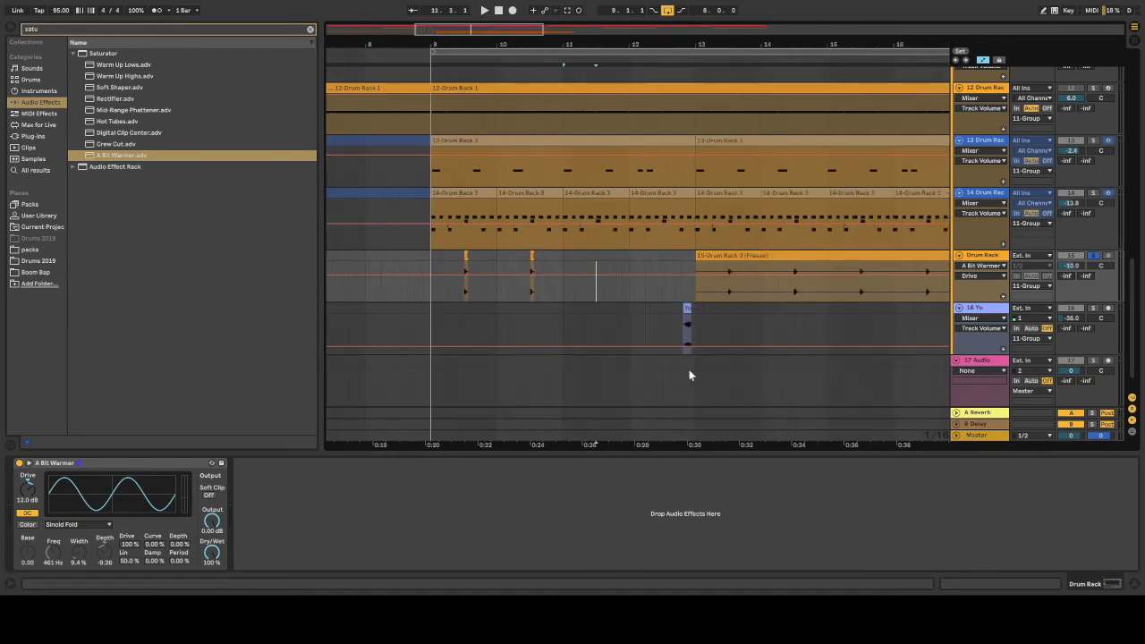
{"action": "left_click_drag", "start_coordinate": [695, 268], "coordinate": [1055, 243]}
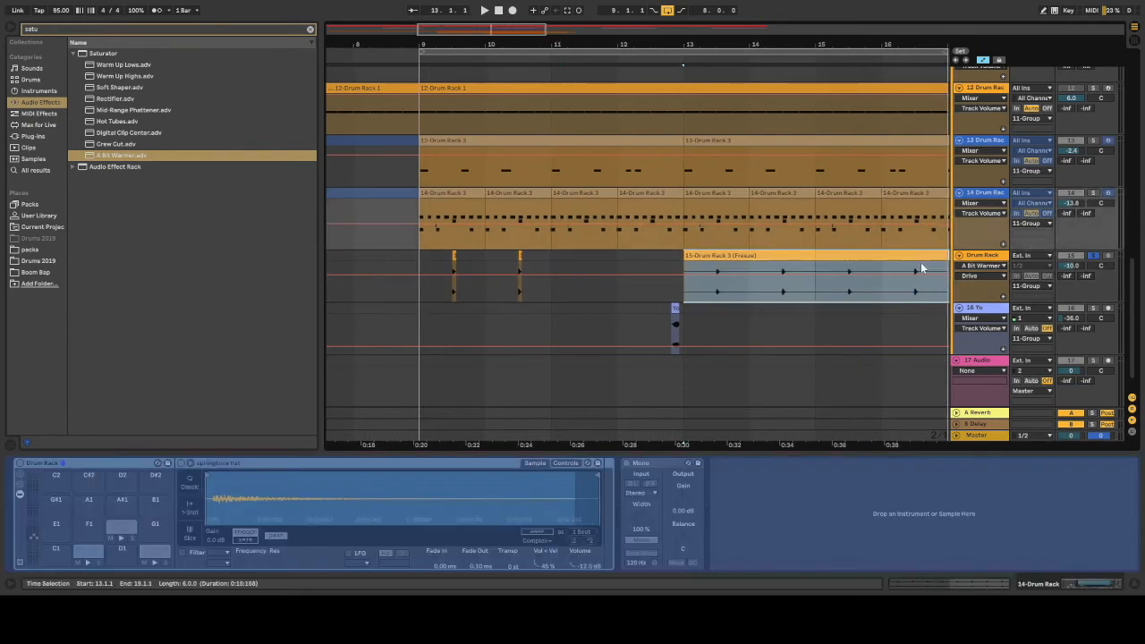
{"action": "key", "text": "Delete"}
Duplicate the trimmed snare hits of bars 9 to 11 three times so they fill the track up to bar 17
{"action": "left_click", "coordinate": [559, 263]}
{"action": "left_click_drag", "start_coordinate": [554, 264], "coordinate": [422, 260]}
{"action": "key", "text": "ctrl+d"}
{"action": "key", "text": "ctrl+d"}
{"action": "key", "text": "ctrl+d"}
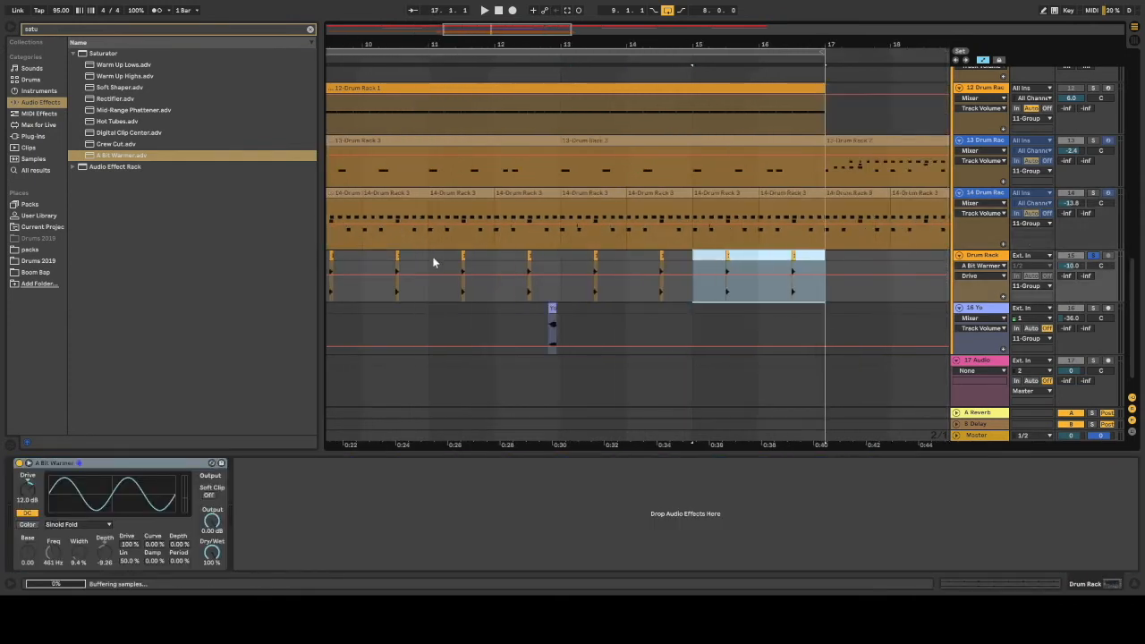
{"action": "left_click_drag", "start_coordinate": [512, 30], "coordinate": [504, 8]}
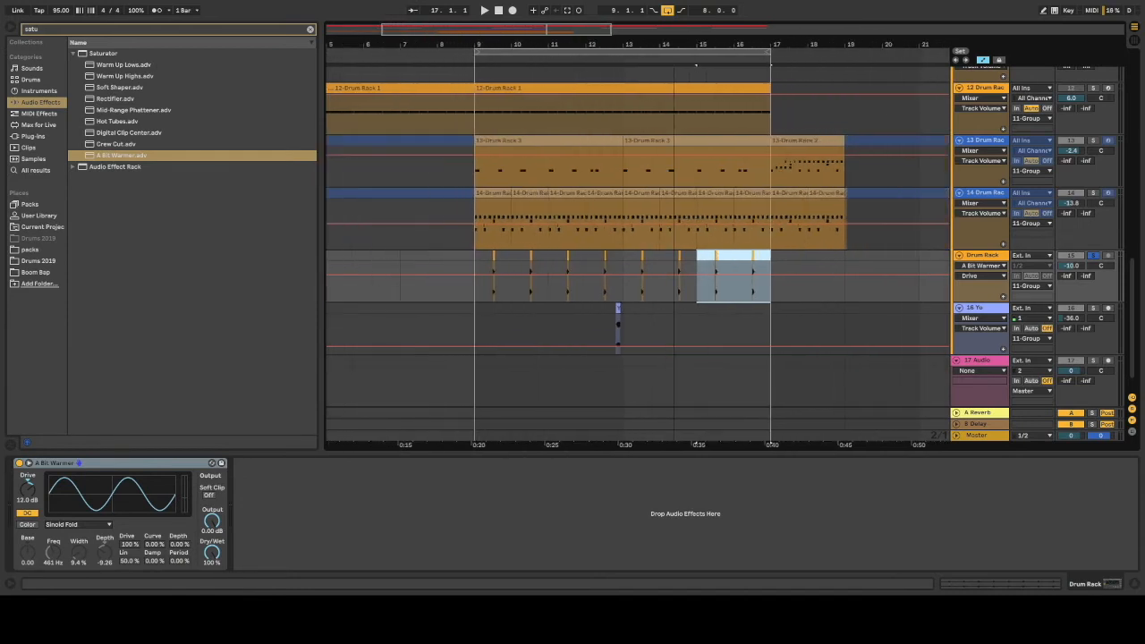
Play the section from bar 9, unsolo the snare Drum Rack track and set its volume to -21.7 dB in the mix
{"action": "left_click", "coordinate": [465, 56]}
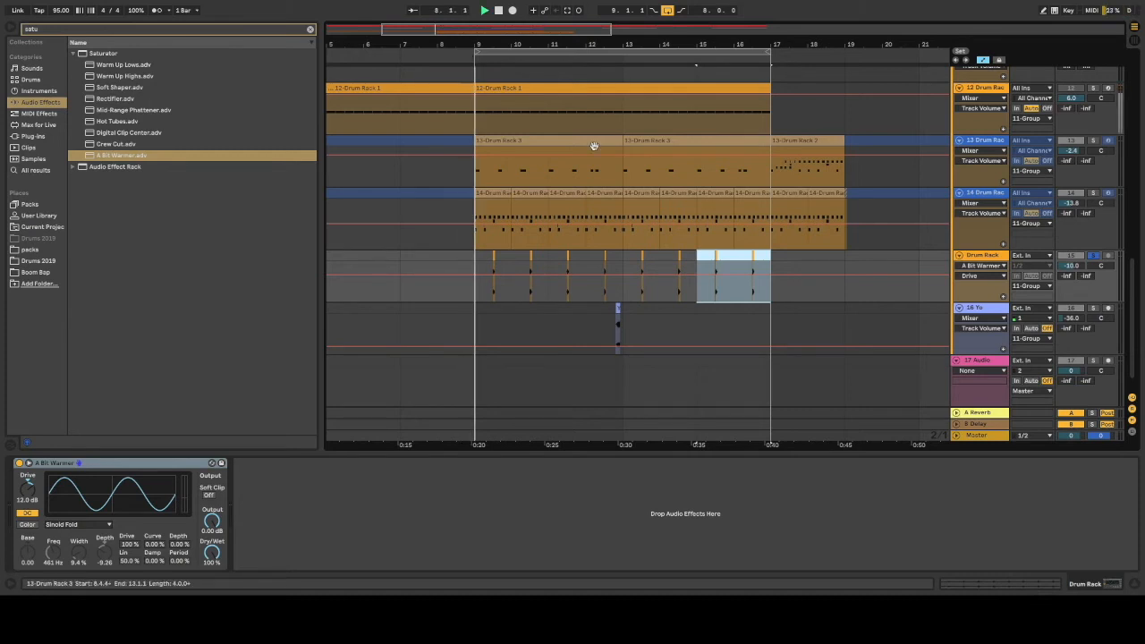
{"action": "left_click_drag", "start_coordinate": [1070, 265], "coordinate": [1070, 278]}
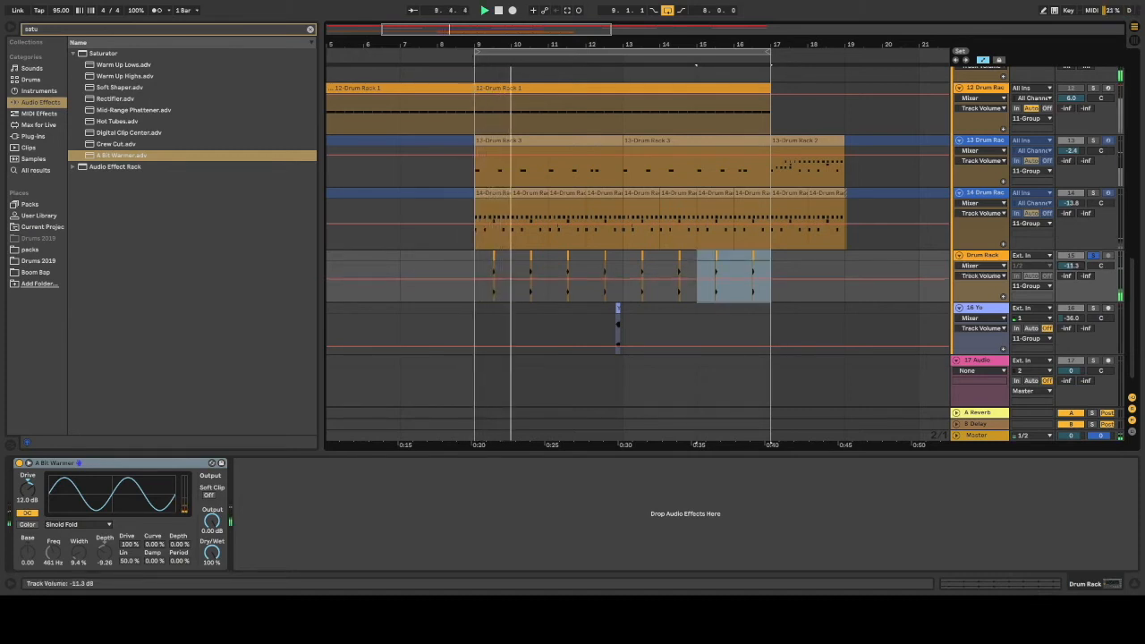
{"action": "left_click", "coordinate": [1096, 257]}
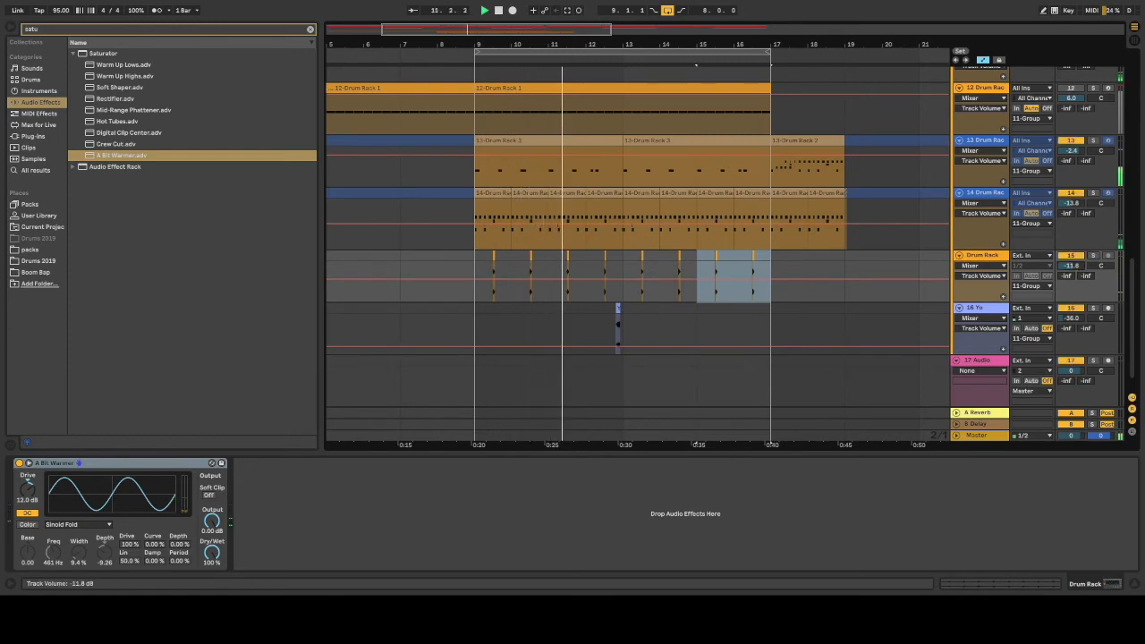
{"action": "mouse_move", "coordinate": [1070, 266]}
{"action": "left_mouse_down"}
{"action": "mouse_move", "coordinate": [1070, 279]}
{"action": "mouse_move", "coordinate": [1079, 274]}
{"action": "left_mouse_up"}
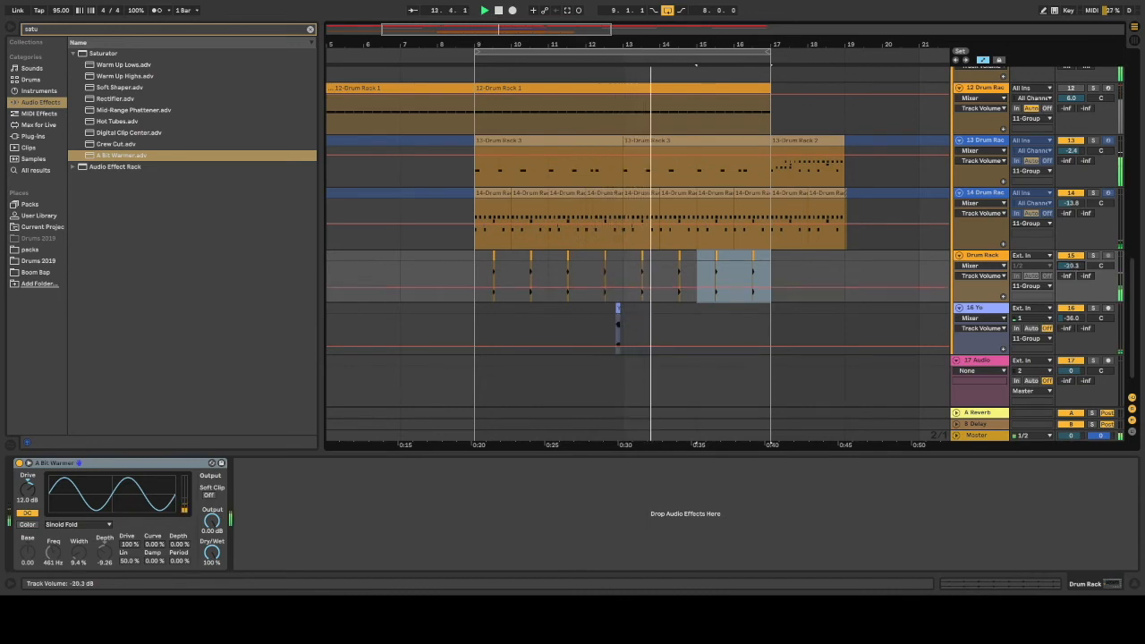
{"action": "mouse_move", "coordinate": [1076, 269]}
{"action": "left_mouse_down"}
{"action": "mouse_move", "coordinate": [1078, 279]}
{"action": "mouse_move", "coordinate": [1081, 263]}
{"action": "left_mouse_up"}
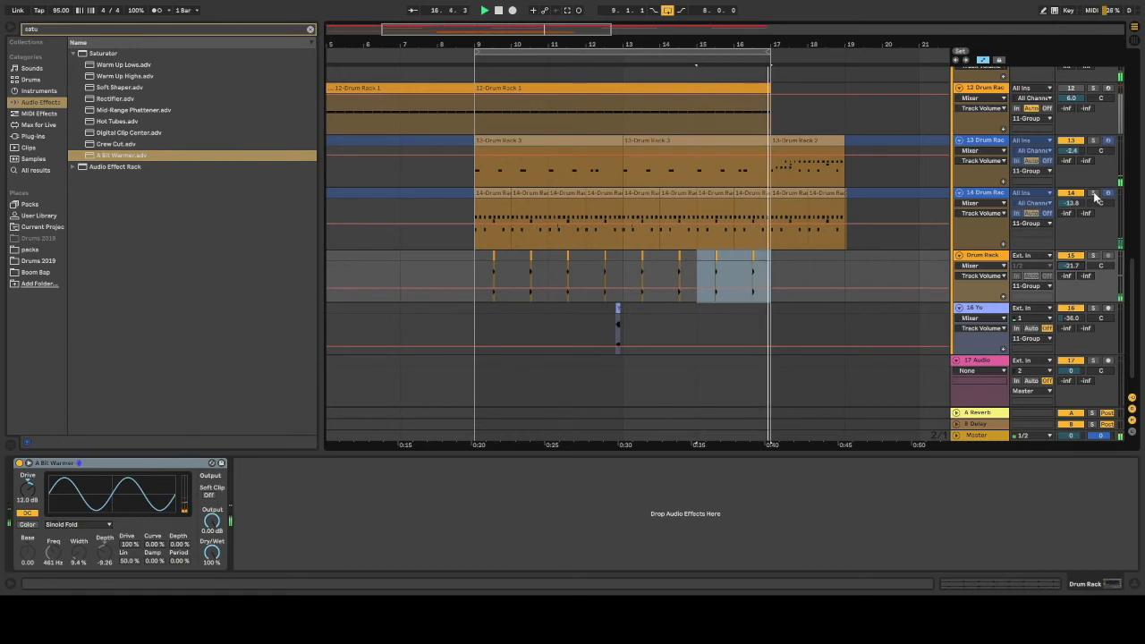
Flatten the frozen 14 Drum Rack track, solo it and set its volume to -11.9 dB
{"action": "mouse_move", "coordinate": [1131, 263]}
{"action": "left_mouse_down"}
{"action": "mouse_move", "coordinate": [1131, 231]}
{"action": "mouse_move", "coordinate": [1132, 245]}
{"action": "left_mouse_up"}
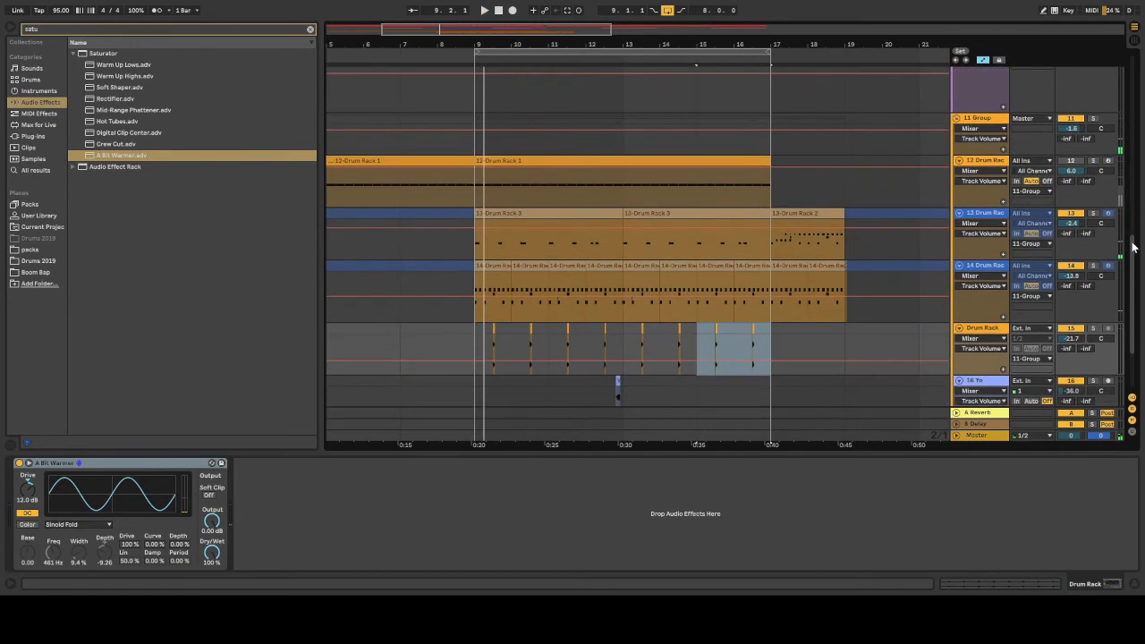
{"action": "left_click", "coordinate": [984, 266]}
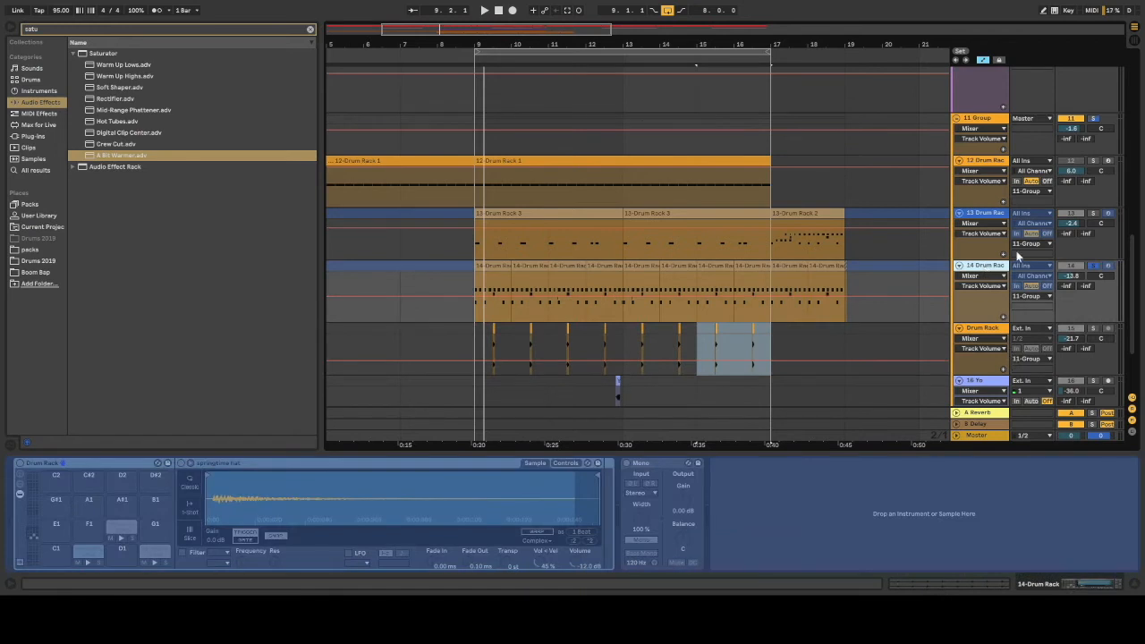
{"action": "key", "text": "ctrl+z"}
{"action": "left_click", "coordinate": [1092, 266]}
{"action": "left_click_drag", "start_coordinate": [1073, 276], "coordinate": [1073, 268]}
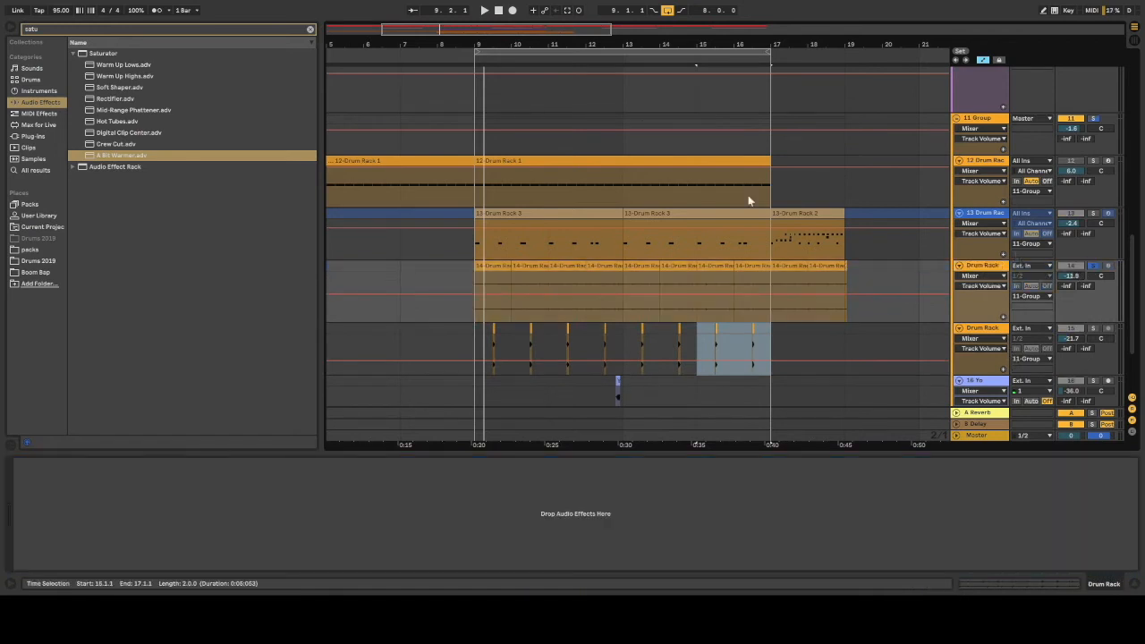
Search the audio effects for "phaser" and add the Phaser preset Wide to the newly flattened track 14
{"action": "left_click", "coordinate": [310, 30]}
{"action": "type", "text": "phasers"}
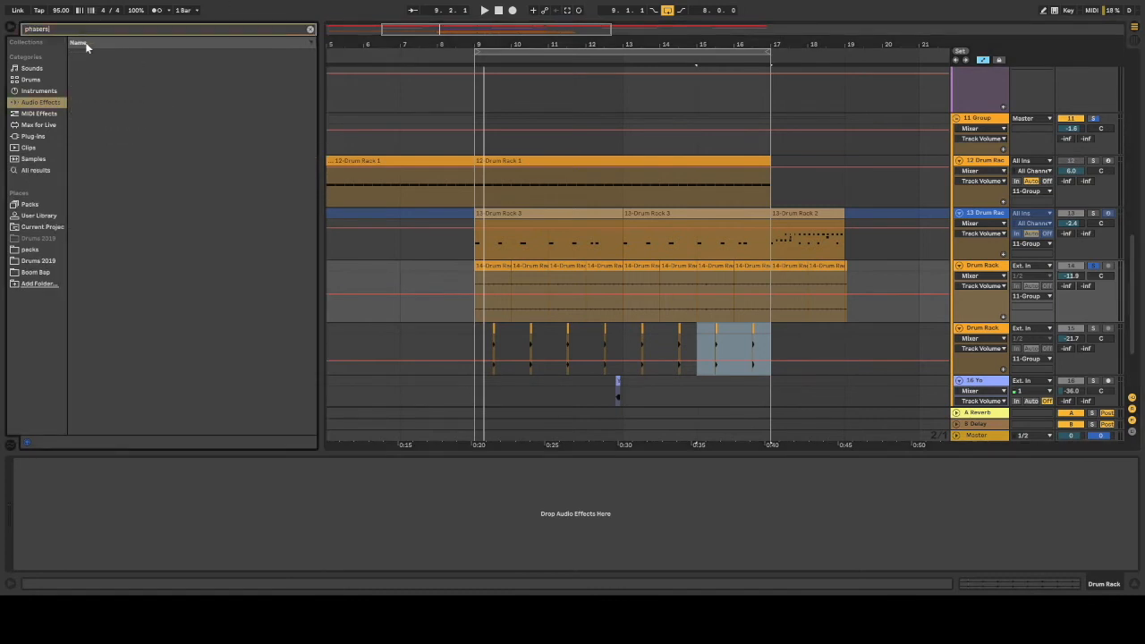
{"action": "left_click", "coordinate": [74, 54]}
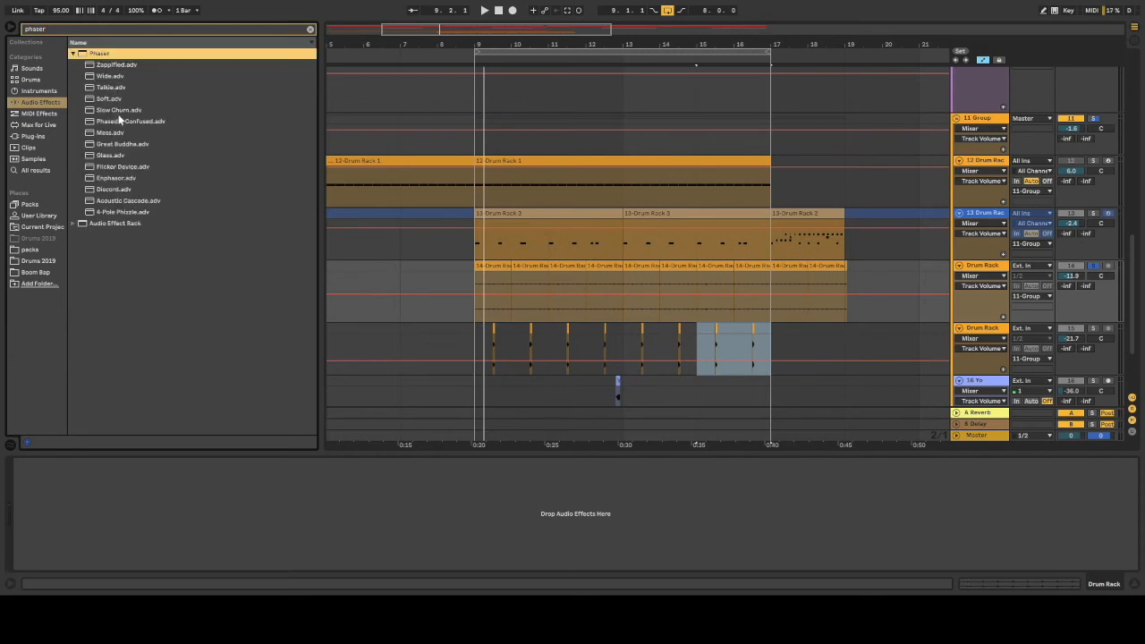
{"action": "left_click", "coordinate": [73, 53]}
{"action": "left_click", "coordinate": [73, 55]}
{"action": "left_click", "coordinate": [111, 77]}
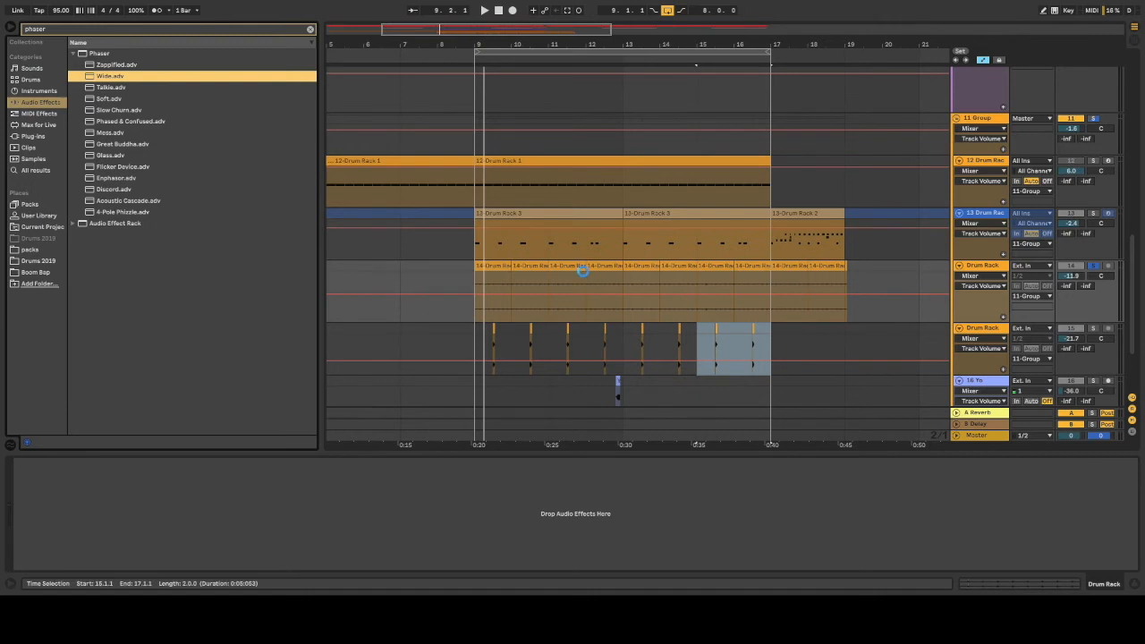
Audition track 14 at -6.6 dB with Wide's Frequency at 914 Hz, Feedback at 0.77 and Dry/Wet at 28.6 %
{"action": "left_click_drag", "start_coordinate": [1071, 276], "coordinate": [1071, 271]}
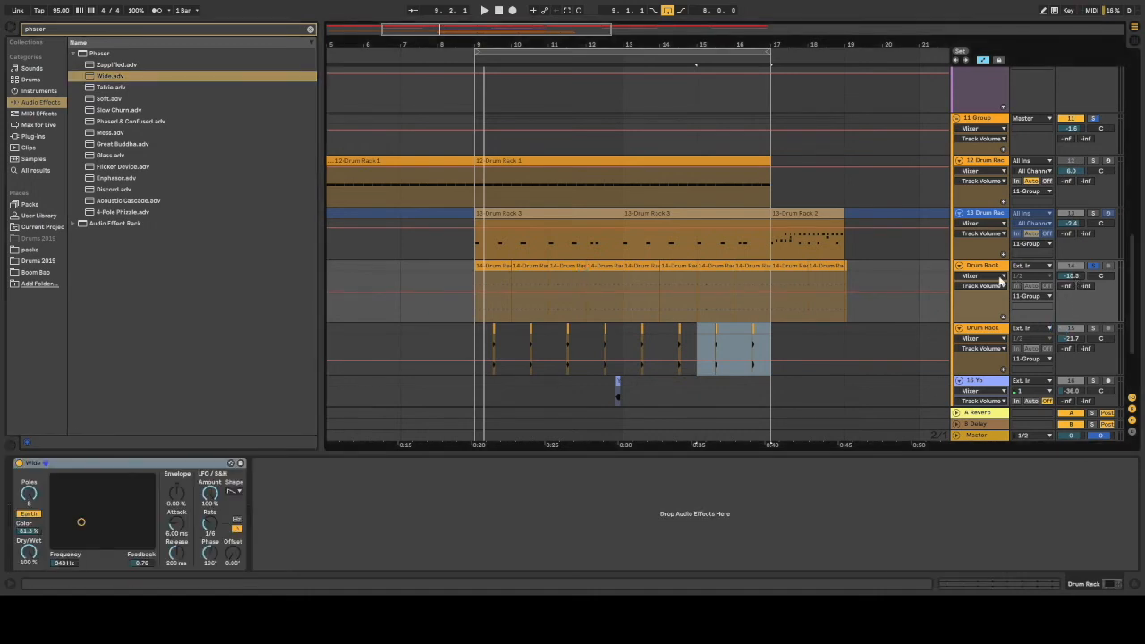
{"action": "left_click", "coordinate": [81, 521]}
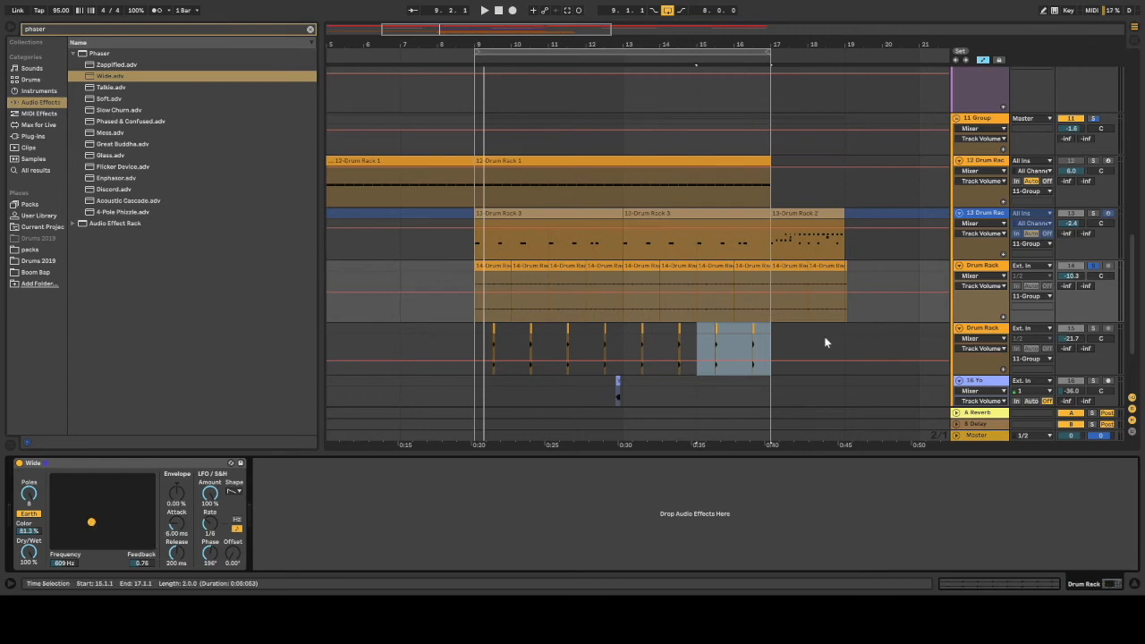
{"action": "left_click_drag", "start_coordinate": [1085, 280], "coordinate": [1085, 278]}
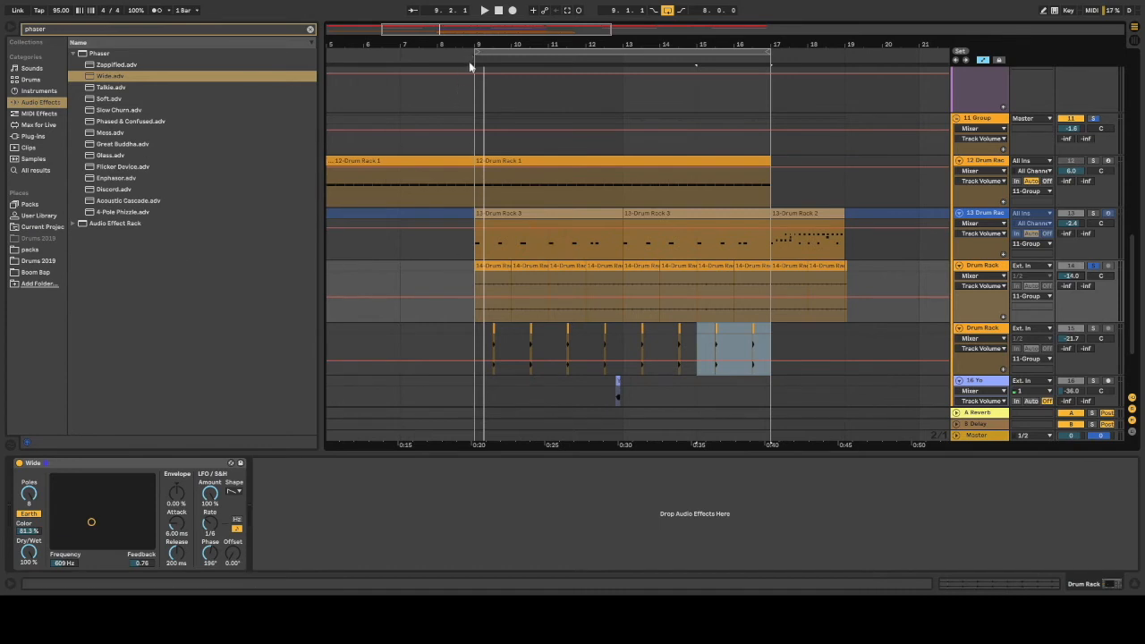
{"action": "key", "text": "space"}
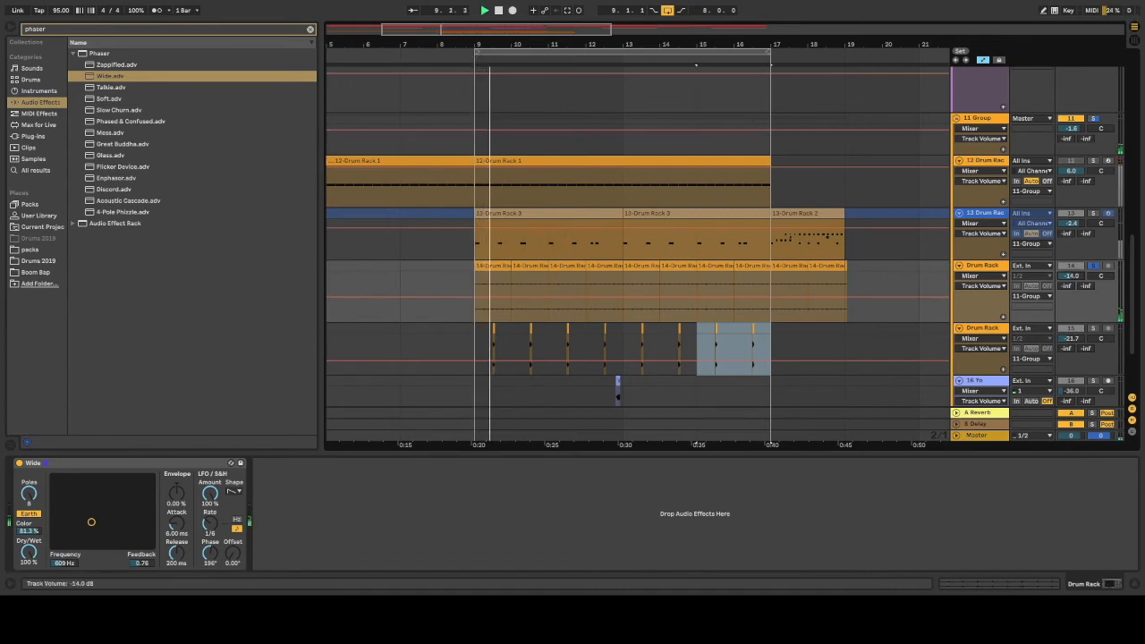
{"action": "mouse_move", "coordinate": [91, 522]}
{"action": "left_mouse_down"}
{"action": "mouse_move", "coordinate": [84, 530]}
{"action": "mouse_move", "coordinate": [128, 542]}
{"action": "mouse_move", "coordinate": [121, 518]}
{"action": "mouse_move", "coordinate": [98, 521]}
{"action": "left_mouse_up"}
{"action": "left_click_drag", "start_coordinate": [28, 550], "coordinate": [28, 577]}
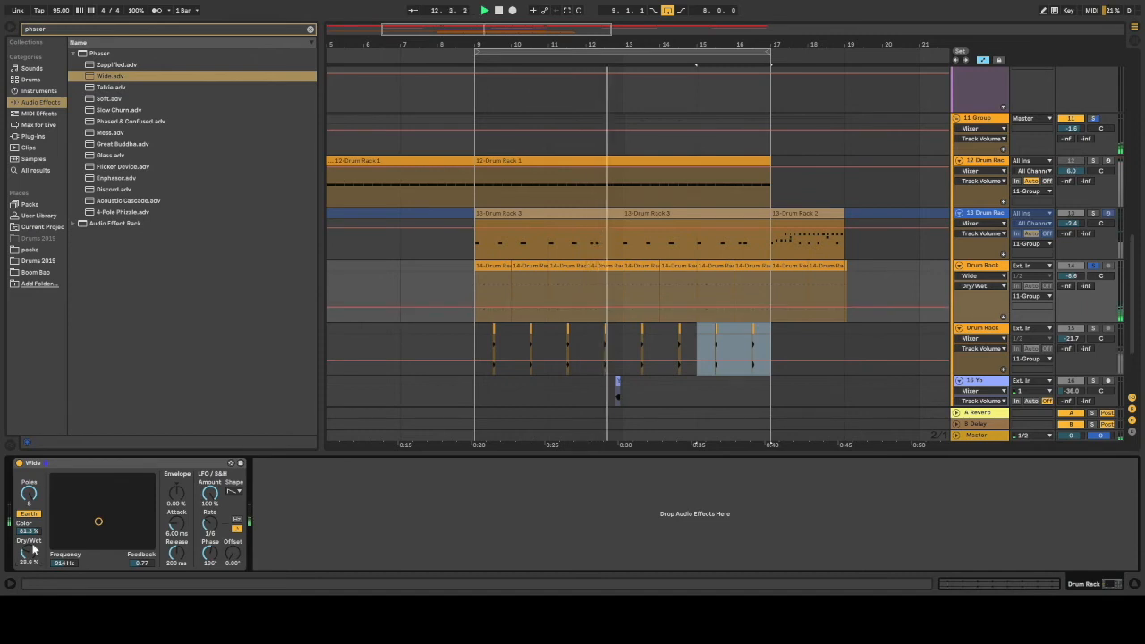
Set Wide's Poles to 2, Frequency to 4.79 kHz, Feedback to 0.87, LFO Amount to 50.8 %, Rate to 1/2 and Phase to 360°
{"action": "left_click_drag", "start_coordinate": [93, 521], "coordinate": [118, 524]}
{"action": "left_click_drag", "start_coordinate": [204, 560], "coordinate": [209, 528]}
{"action": "left_click_drag", "start_coordinate": [28, 493], "coordinate": [29, 521]}
{"action": "left_click_drag", "start_coordinate": [118, 523], "coordinate": [128, 501]}
{"action": "left_click_drag", "start_coordinate": [144, 562], "coordinate": [144, 542]}
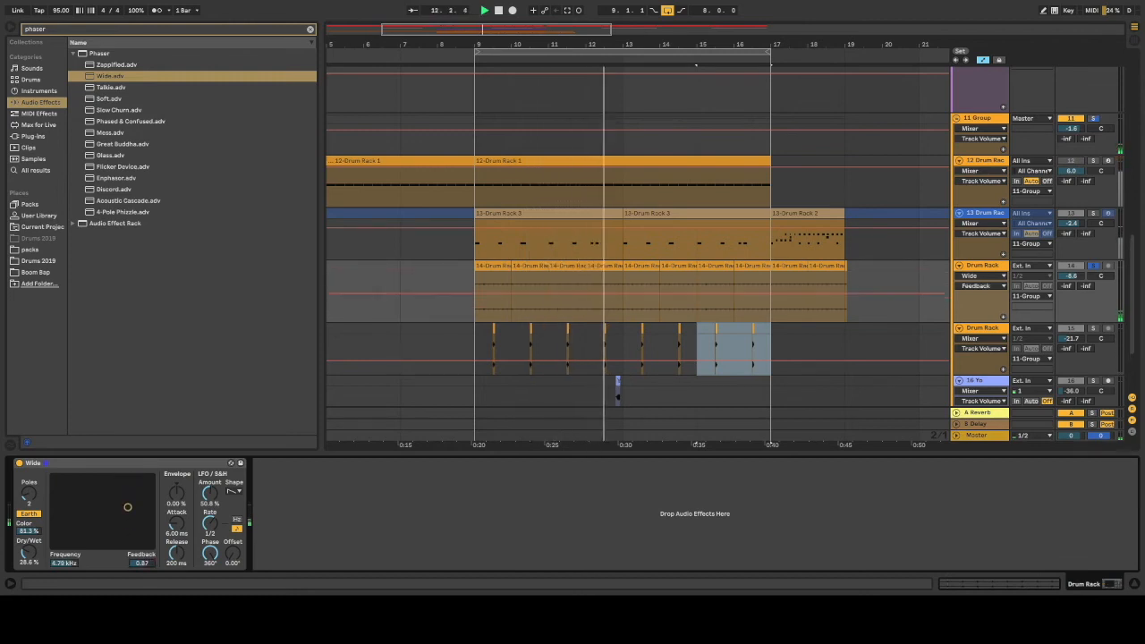
Set Wide's Dry/Wet to 100 %, Frequency to 2.06 kHz and Feedback to 0.87
{"action": "left_click_drag", "start_coordinate": [26, 556], "coordinate": [27, 438]}
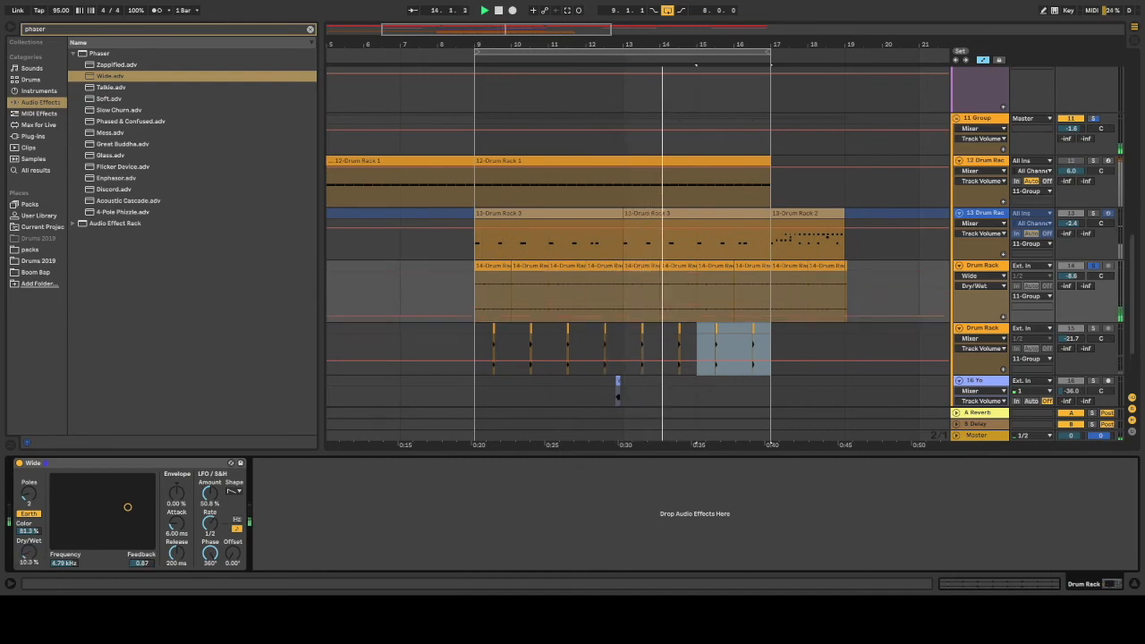
{"action": "left_click_drag", "start_coordinate": [127, 508], "coordinate": [86, 511]}
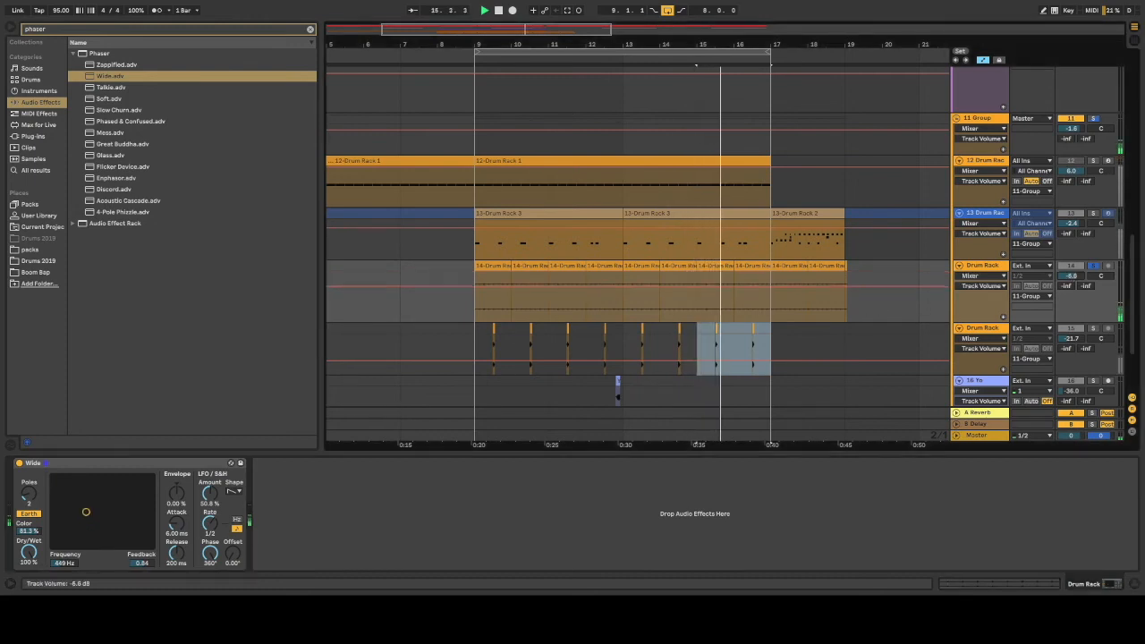
{"action": "left_click_drag", "start_coordinate": [94, 512], "coordinate": [113, 505]}
Unsolo track 14 during playback and set its volume to -5.5 dB against the full mix
{"action": "mouse_move", "coordinate": [1071, 275]}
{"action": "left_mouse_down"}
{"action": "mouse_move", "coordinate": [1070, 265]}
{"action": "mouse_move", "coordinate": [1074, 278]}
{"action": "left_mouse_up"}
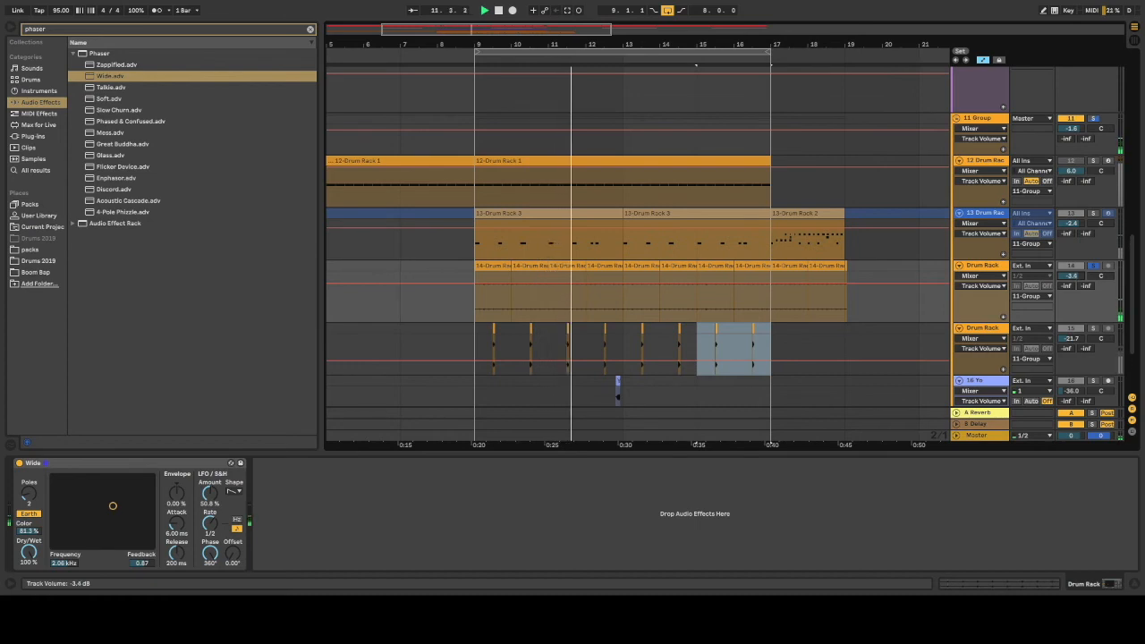
{"action": "left_click", "coordinate": [1094, 267]}
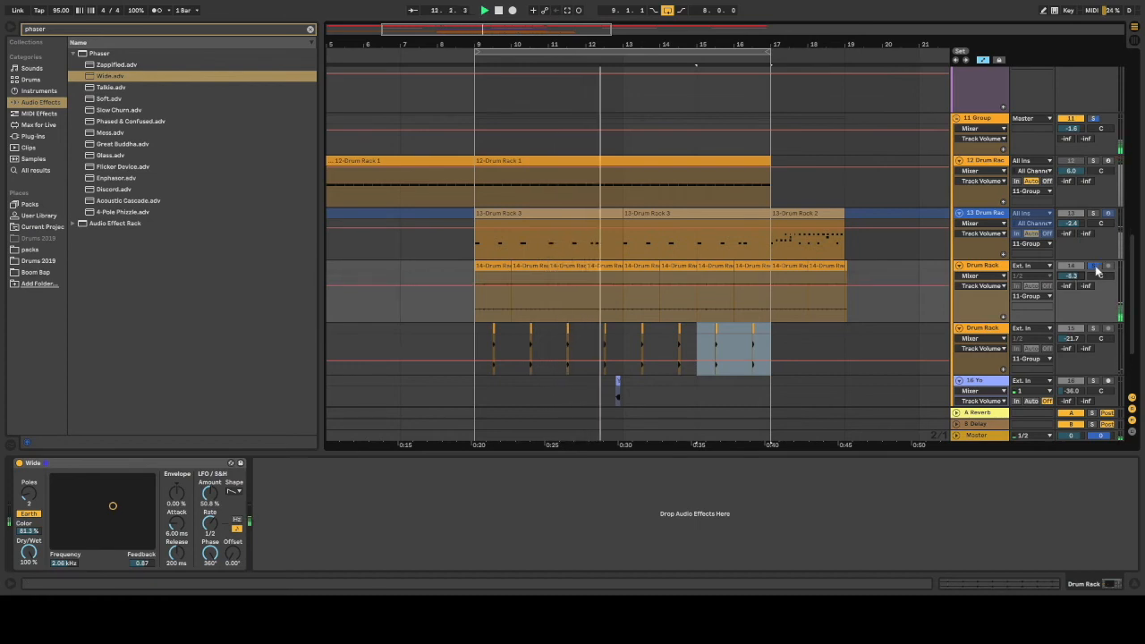
{"action": "left_click", "coordinate": [1093, 266]}
{"action": "mouse_move", "coordinate": [1070, 276]}
{"action": "left_mouse_down"}
{"action": "mouse_move", "coordinate": [1070, 286]}
{"action": "mouse_move", "coordinate": [1075, 277]}
{"action": "left_mouse_up"}
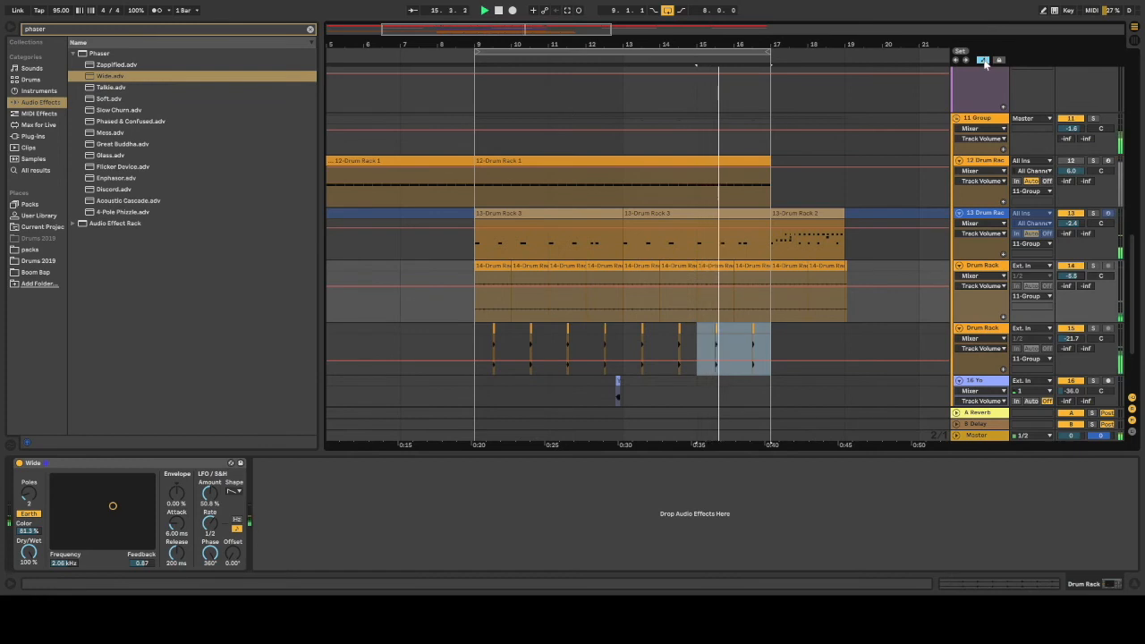
Draw track panning automation on track 14 from 50R at bar 9 to 50L at bar 10 and back to 50R at bar 11
{"action": "left_click", "coordinate": [981, 302]}
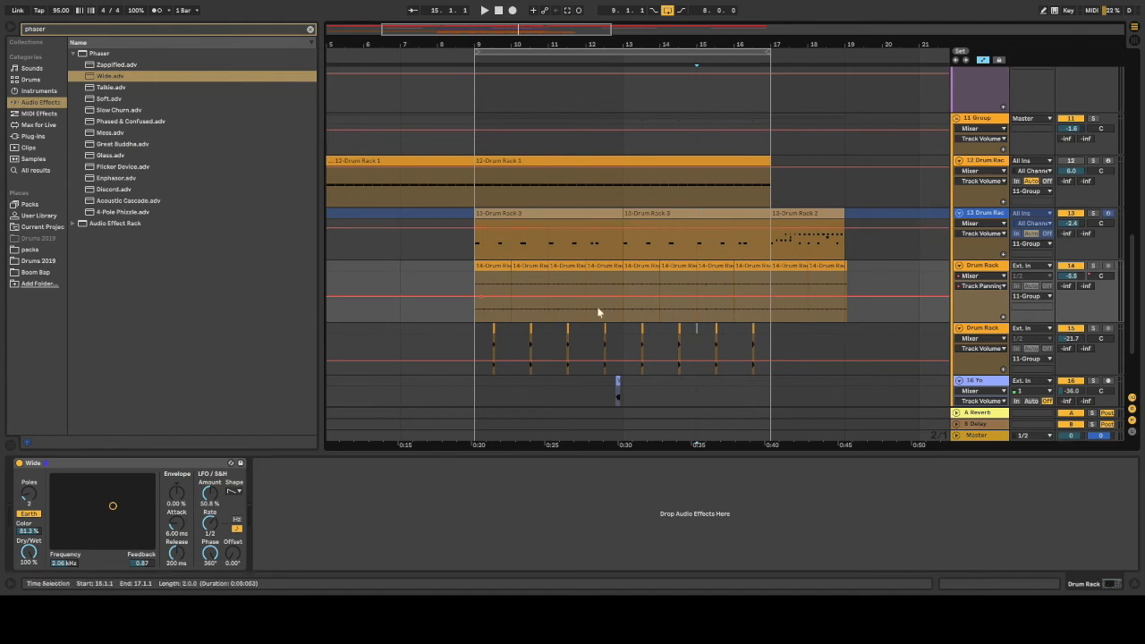
{"action": "left_click_drag", "start_coordinate": [482, 294], "coordinate": [511, 319]}
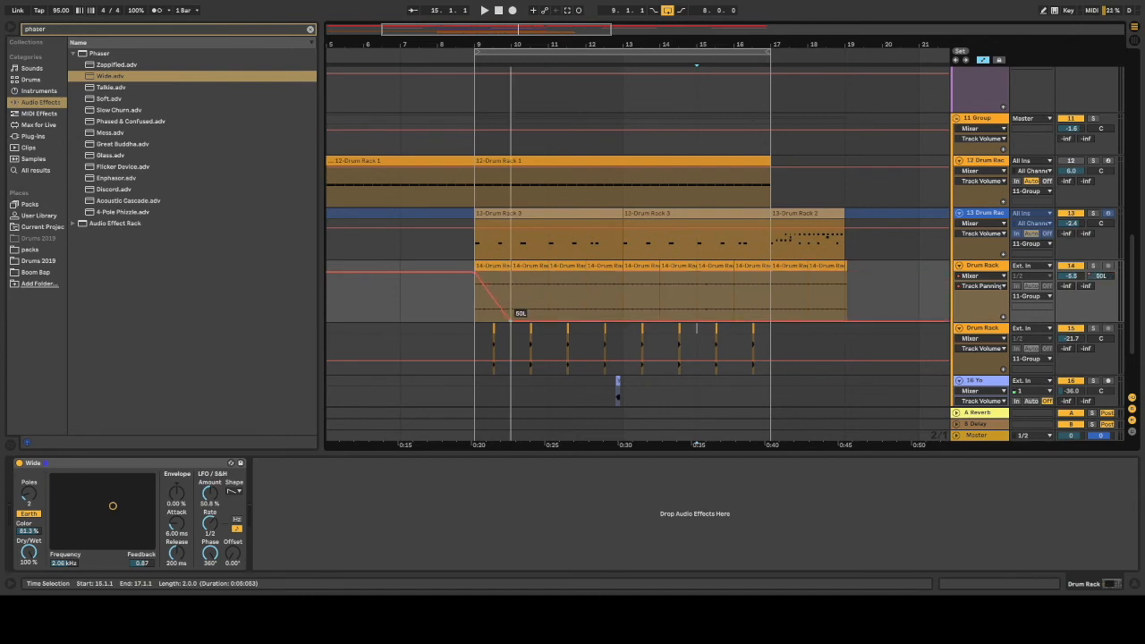
{"action": "left_click_drag", "start_coordinate": [546, 319], "coordinate": [548, 272]}
Duplicate bars 9 to 11 of track 14 with its panning automation three times, up to bar 17
{"action": "left_click_drag", "start_coordinate": [549, 293], "coordinate": [483, 287]}
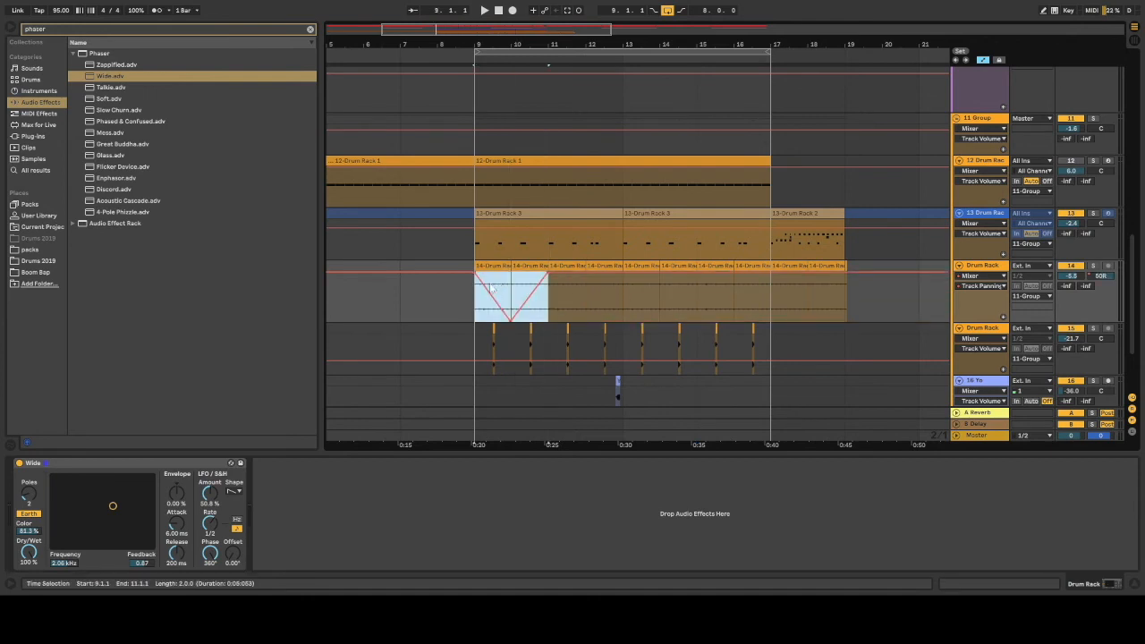
{"action": "key", "text": "ctrl+d"}
{"action": "key", "text": "ctrl+d"}
{"action": "key", "text": "ctrl+d"}
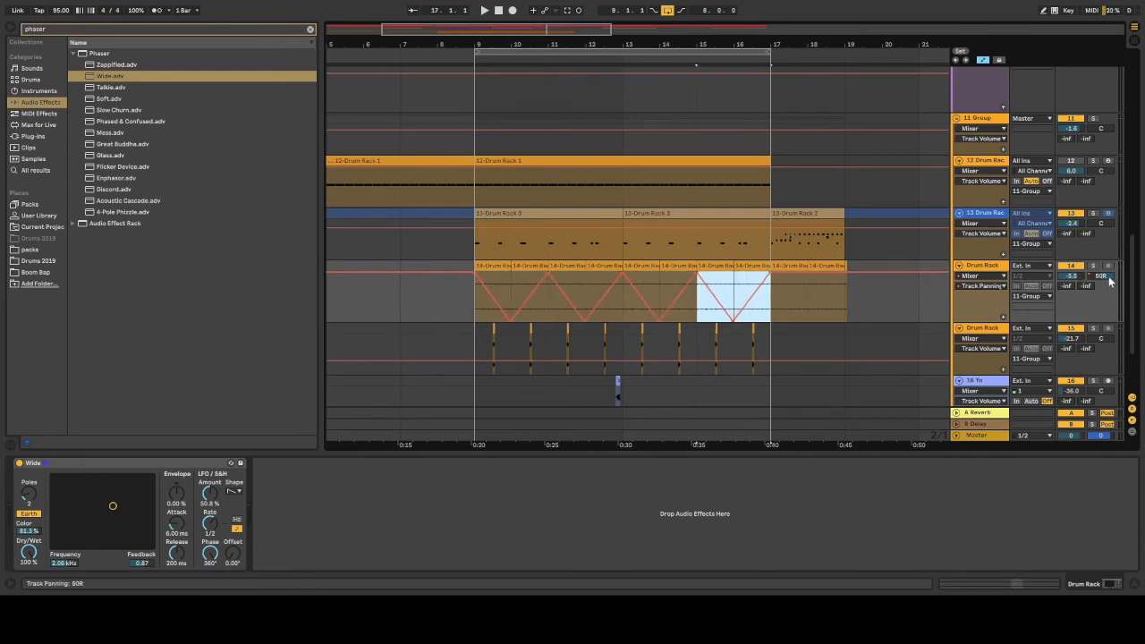
Play the panned track 14 with the full mix from bar 9 and lower its volume to -7.7 dB
{"action": "left_click_drag", "start_coordinate": [484, 42], "coordinate": [523, 70]}
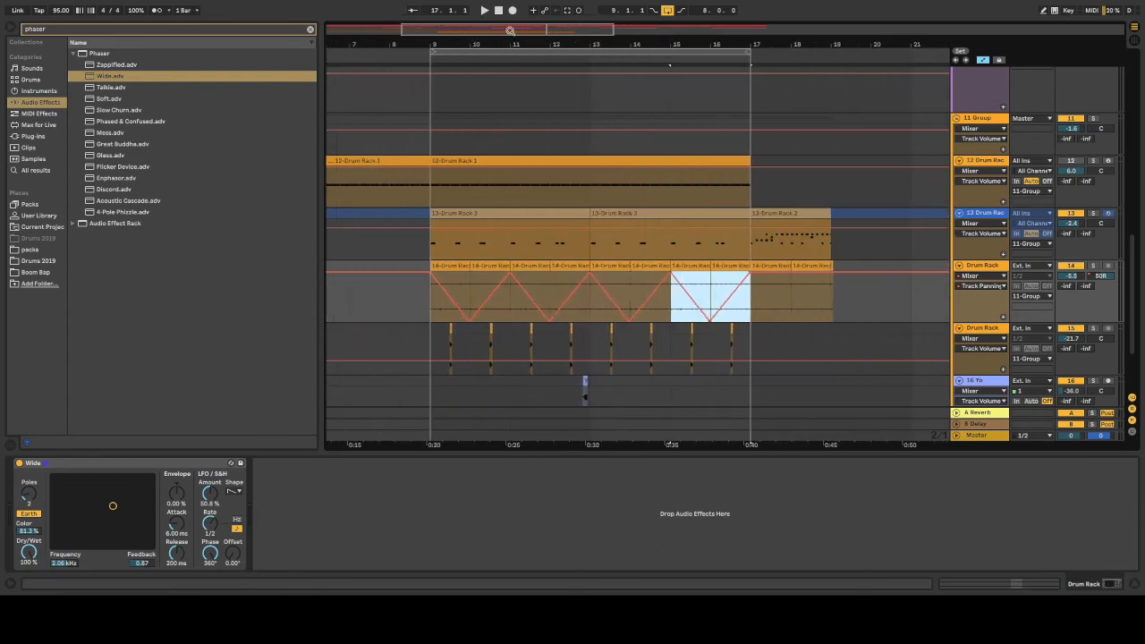
{"action": "left_click_drag", "start_coordinate": [510, 30], "coordinate": [503, 25]}
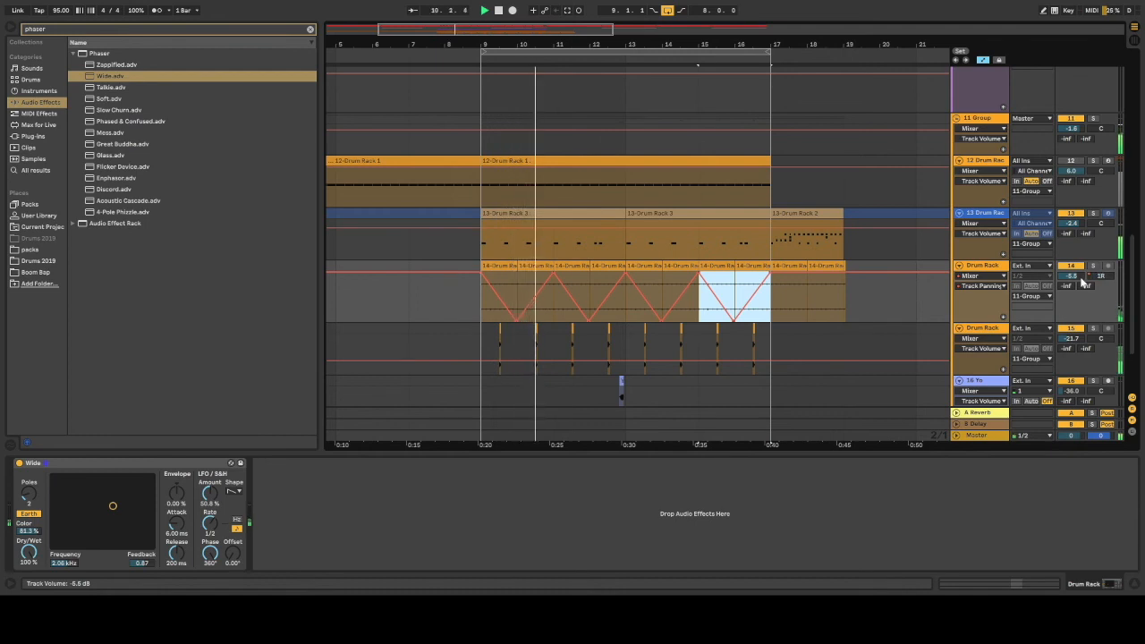
{"action": "left_click_drag", "start_coordinate": [1082, 282], "coordinate": [1081, 285]}
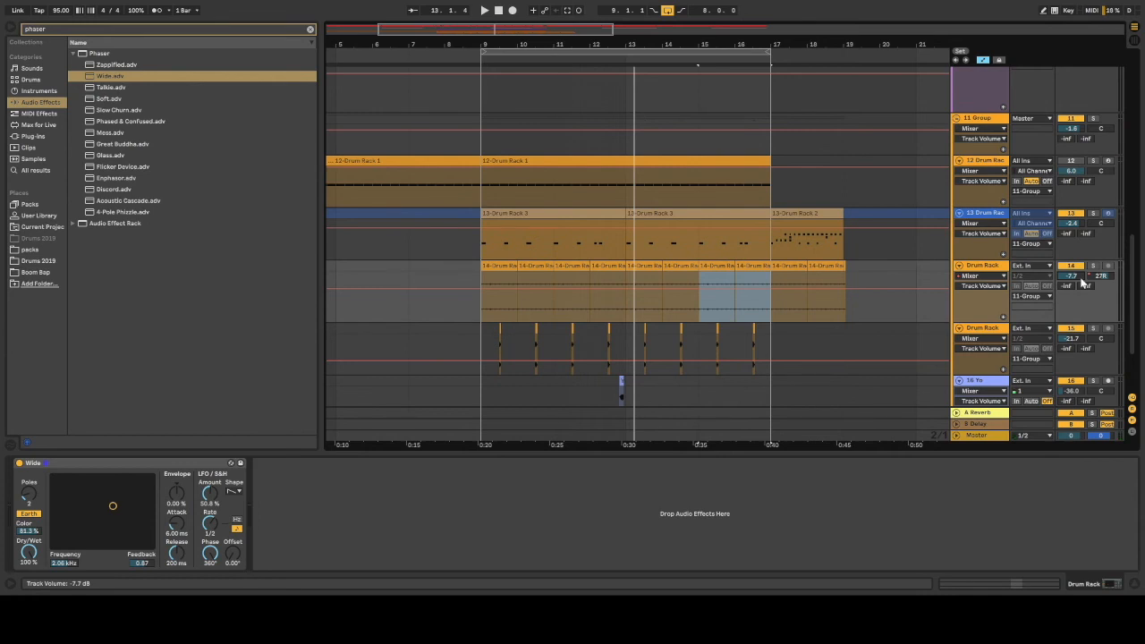
{"action": "left_click_drag", "start_coordinate": [1080, 283], "coordinate": [1080, 288]}
{"action": "left_click_drag", "start_coordinate": [1132, 280], "coordinate": [1112, 29]}
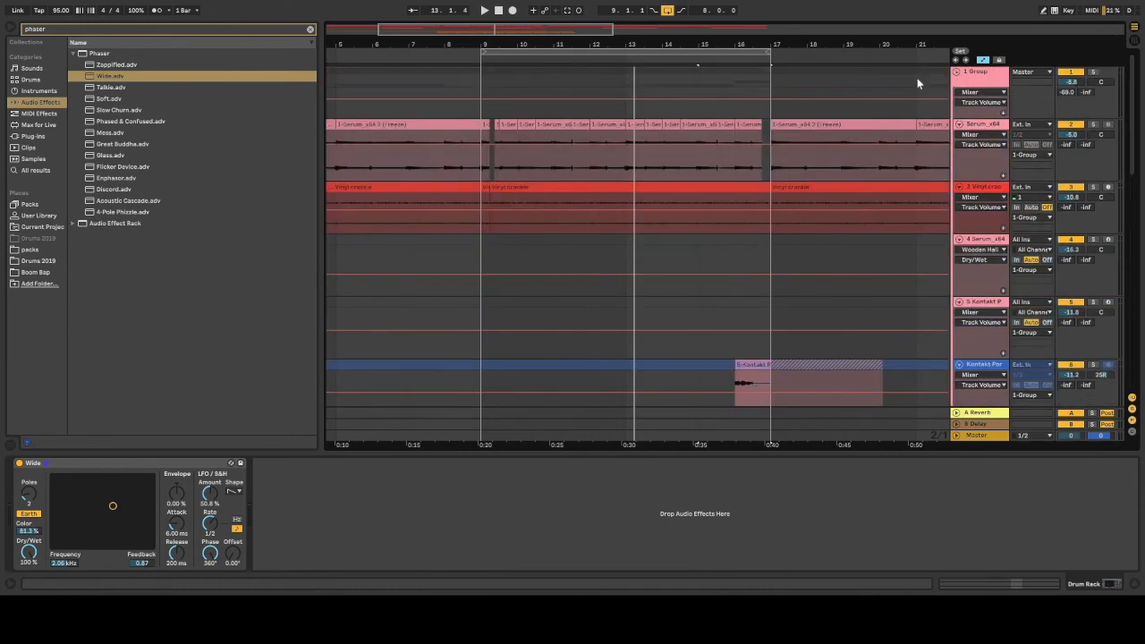
Play from bar 9, set the 1-Group volume to -5.7 dB and solo the group
{"action": "left_click_drag", "start_coordinate": [1066, 83], "coordinate": [1065, 71]}
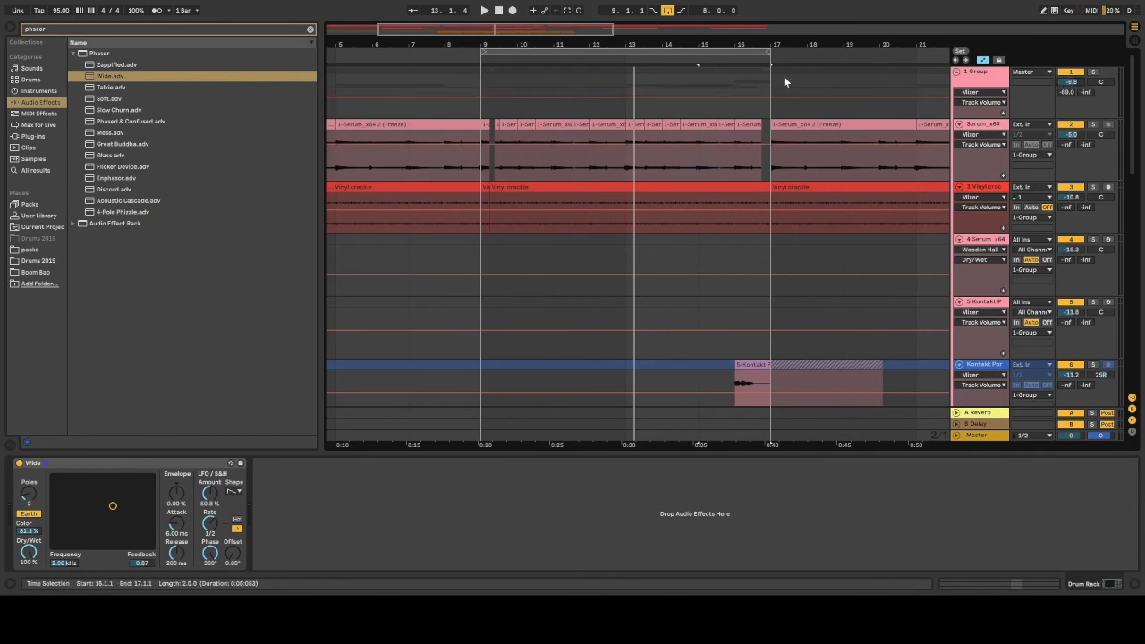
{"action": "left_click", "coordinate": [480, 57]}
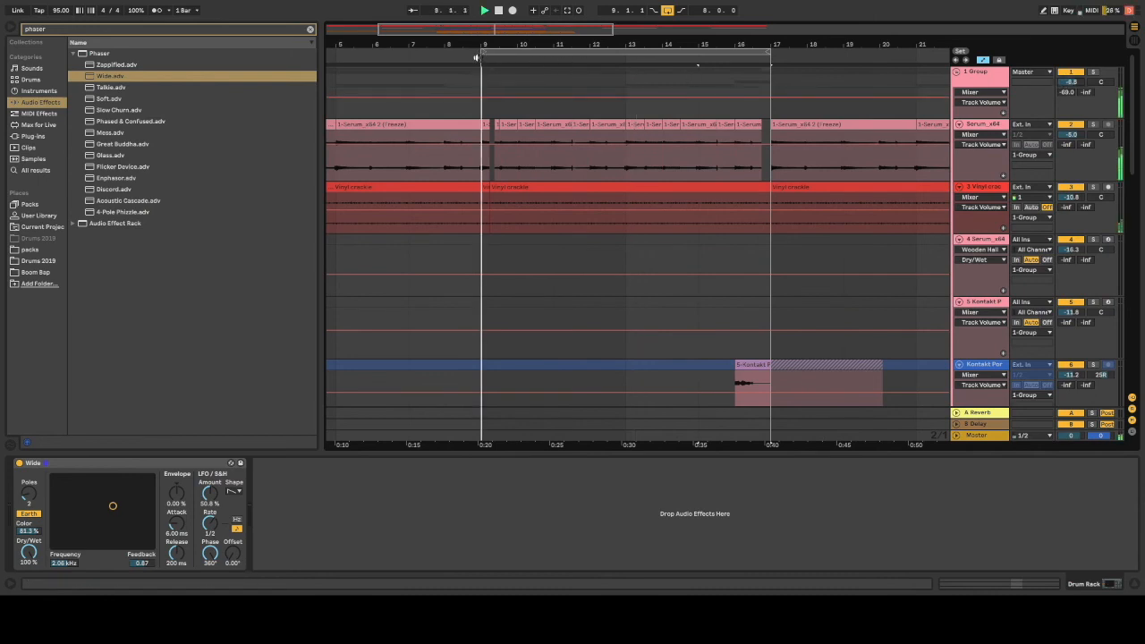
{"action": "left_click_drag", "start_coordinate": [1066, 82], "coordinate": [1066, 75]}
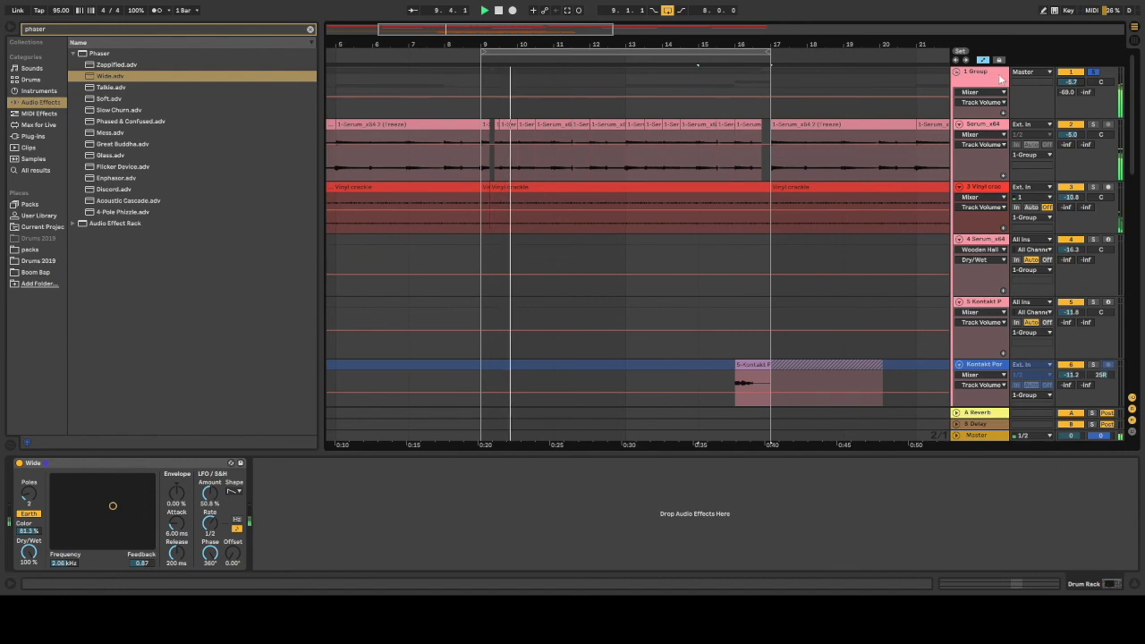
Search the audio effects for chorus and add the Chorus device at the end of the 1-Group effect chain
{"action": "left_click", "coordinate": [987, 73]}
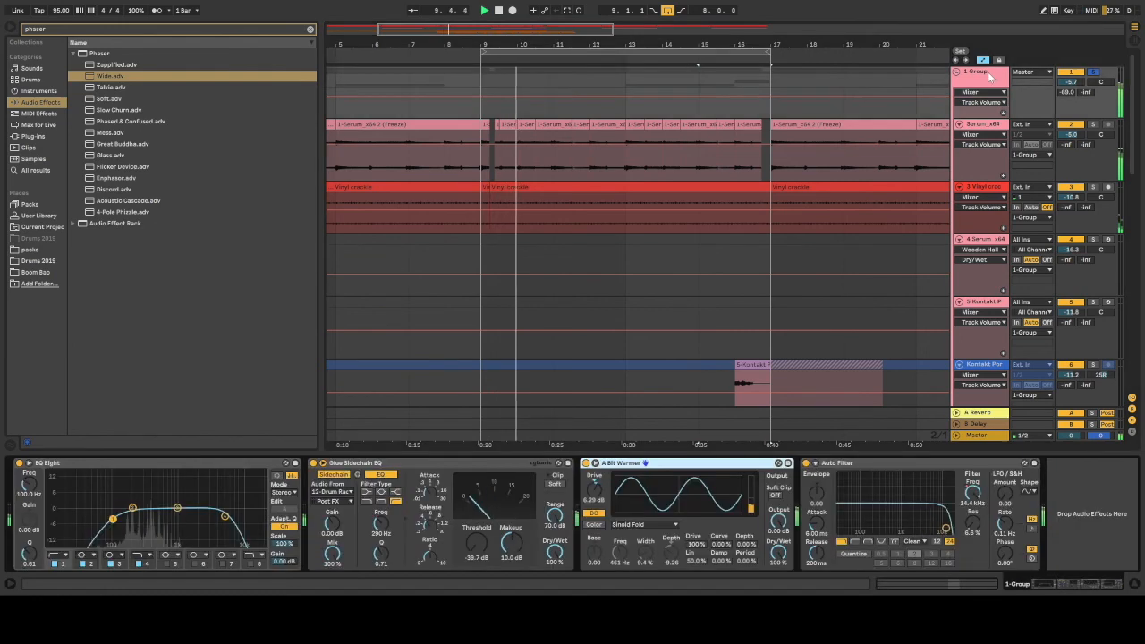
{"action": "left_click", "coordinate": [310, 30]}
{"action": "type", "text": "chorus"}
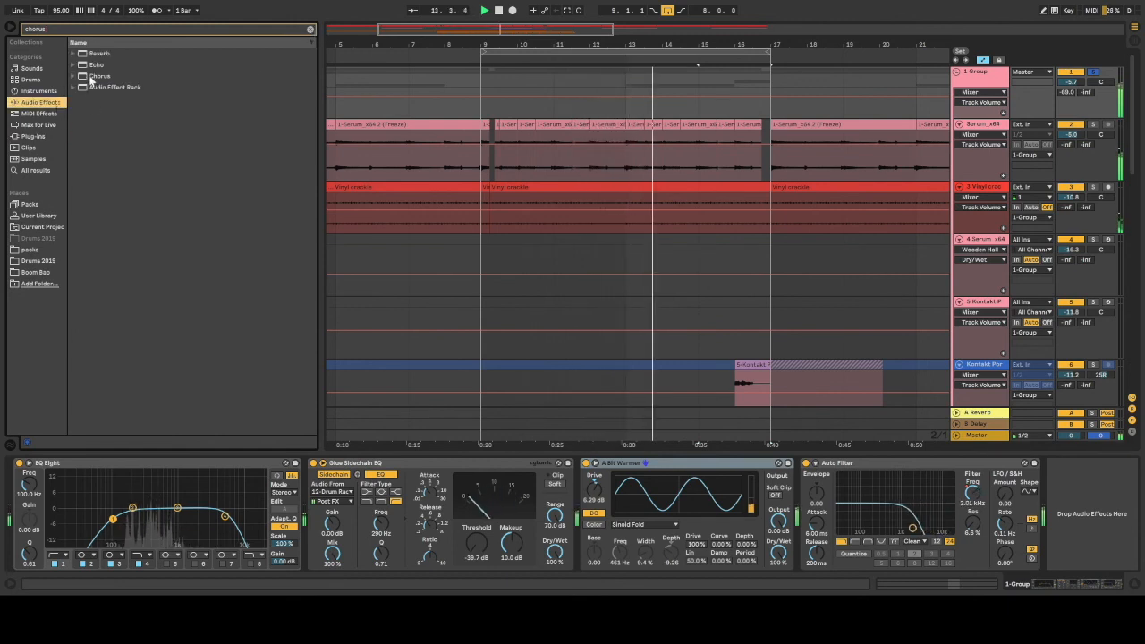
{"action": "left_click", "coordinate": [94, 76]}
{"action": "left_click", "coordinate": [1081, 488]}
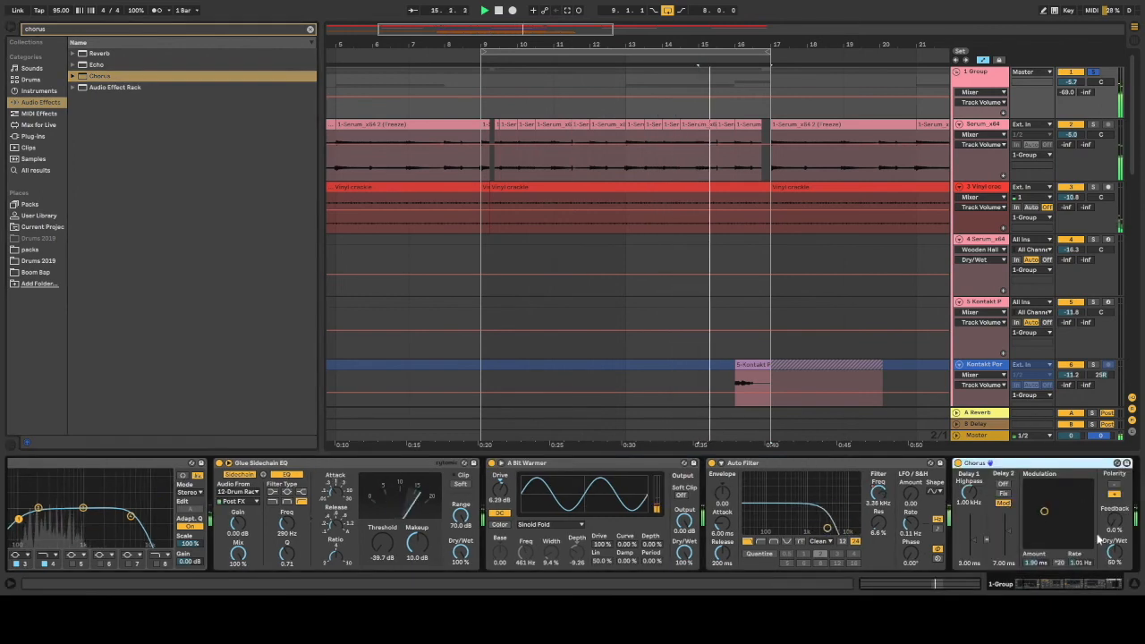
Adjust the Chorus modulation by ear during playback, setting the amount to 0.45 ms and the rate to 1.97 Hz
{"action": "mouse_move", "coordinate": [1043, 511]}
{"action": "left_mouse_down"}
{"action": "mouse_move", "coordinate": [1039, 531]}
{"action": "mouse_move", "coordinate": [1045, 519]}
{"action": "left_mouse_up"}
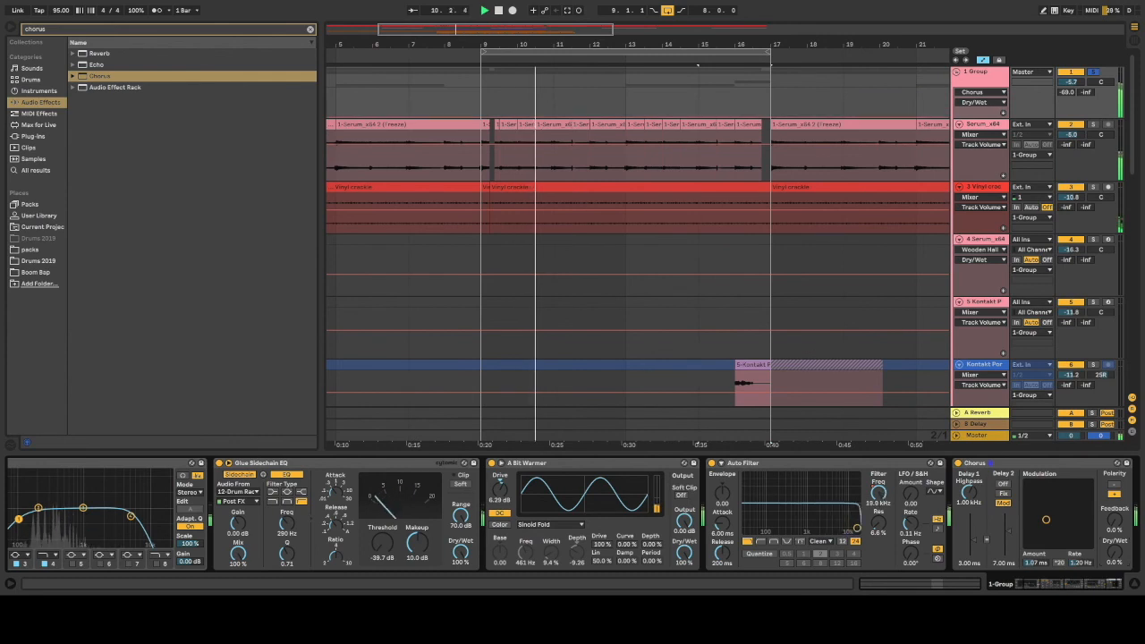
{"action": "left_click_drag", "start_coordinate": [1056, 532], "coordinate": [1057, 495]}
{"action": "left_click_drag", "start_coordinate": [1113, 552], "coordinate": [1113, 539]}
{"action": "left_click_drag", "start_coordinate": [1059, 507], "coordinate": [1052, 527]}
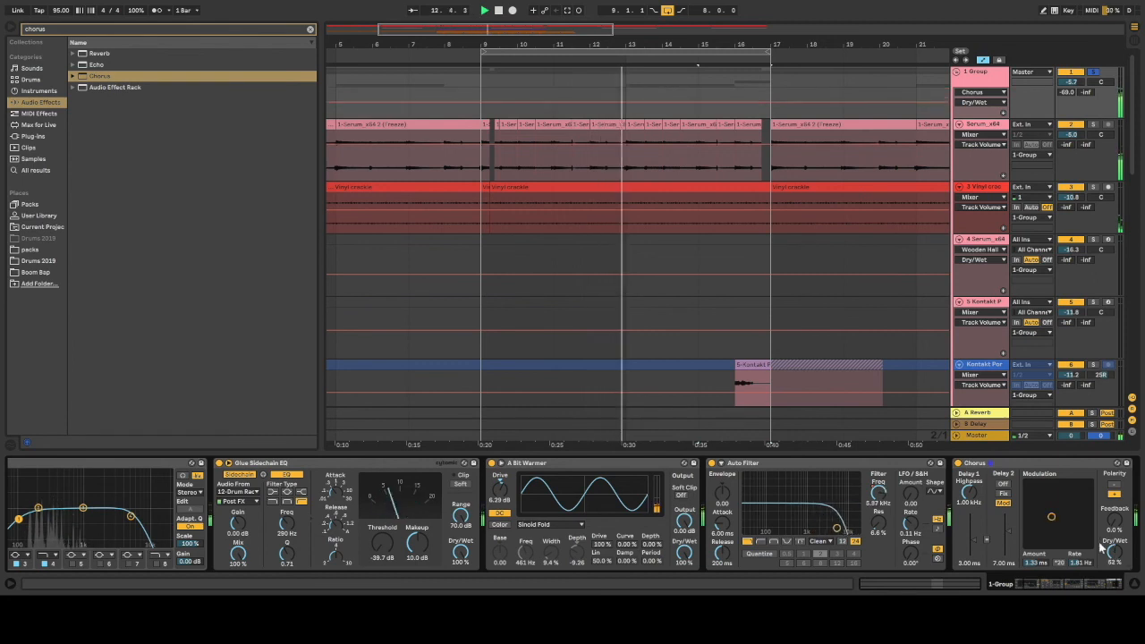
{"action": "left_click_drag", "start_coordinate": [1057, 532], "coordinate": [1052, 527]}
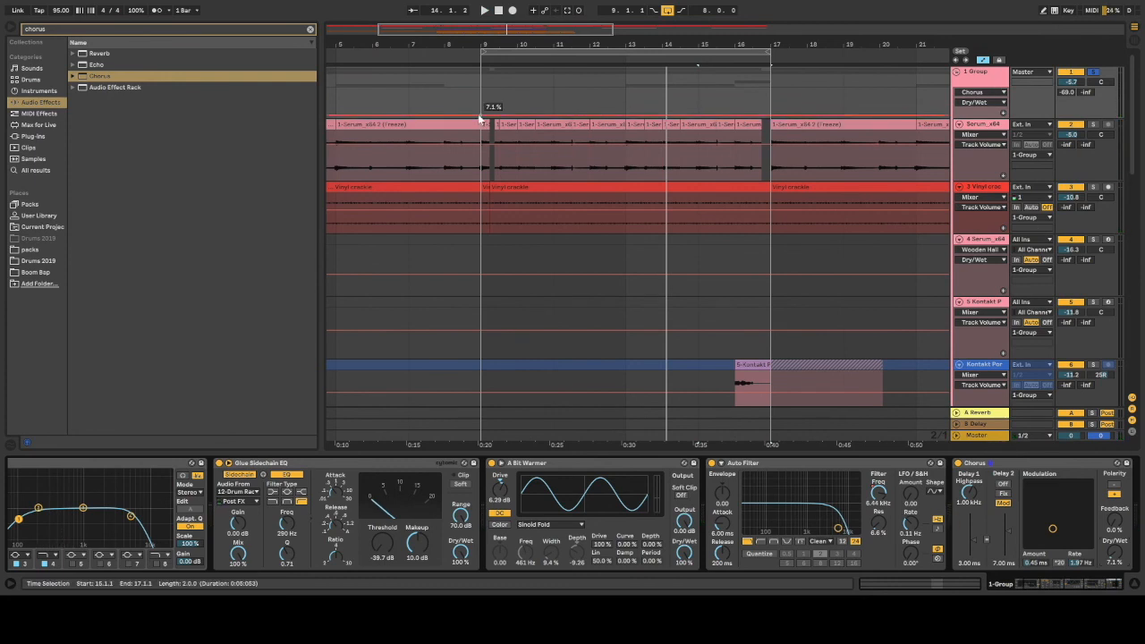
Add a Chorus Dry/Wet automation point on the 1-Group at bar 9 and set it to 43%
{"action": "left_click_drag", "start_coordinate": [529, 45], "coordinate": [447, 98]}
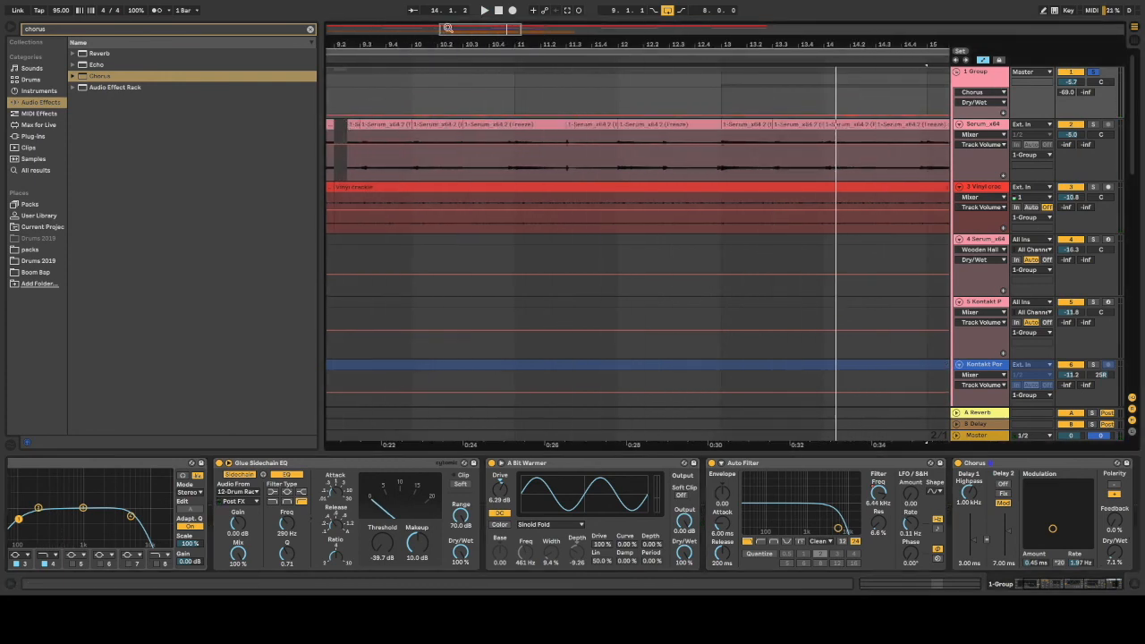
{"action": "left_click_drag", "start_coordinate": [448, 28], "coordinate": [432, 26]}
{"action": "left_click_drag", "start_coordinate": [454, 120], "coordinate": [449, 98]}
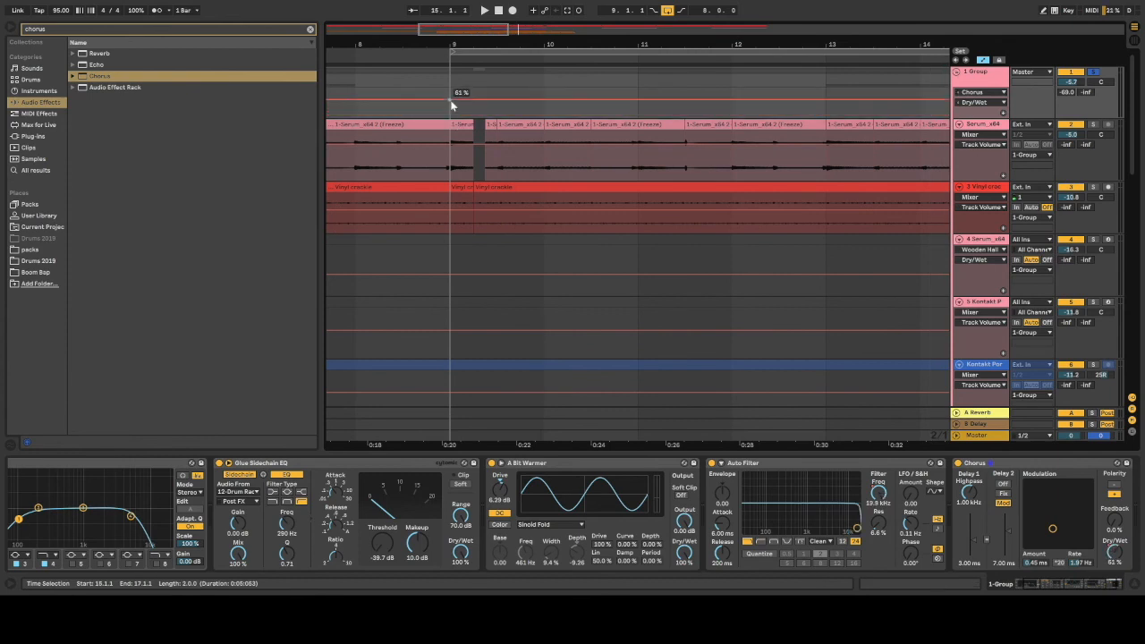
{"action": "left_click_drag", "start_coordinate": [449, 102], "coordinate": [450, 105]}
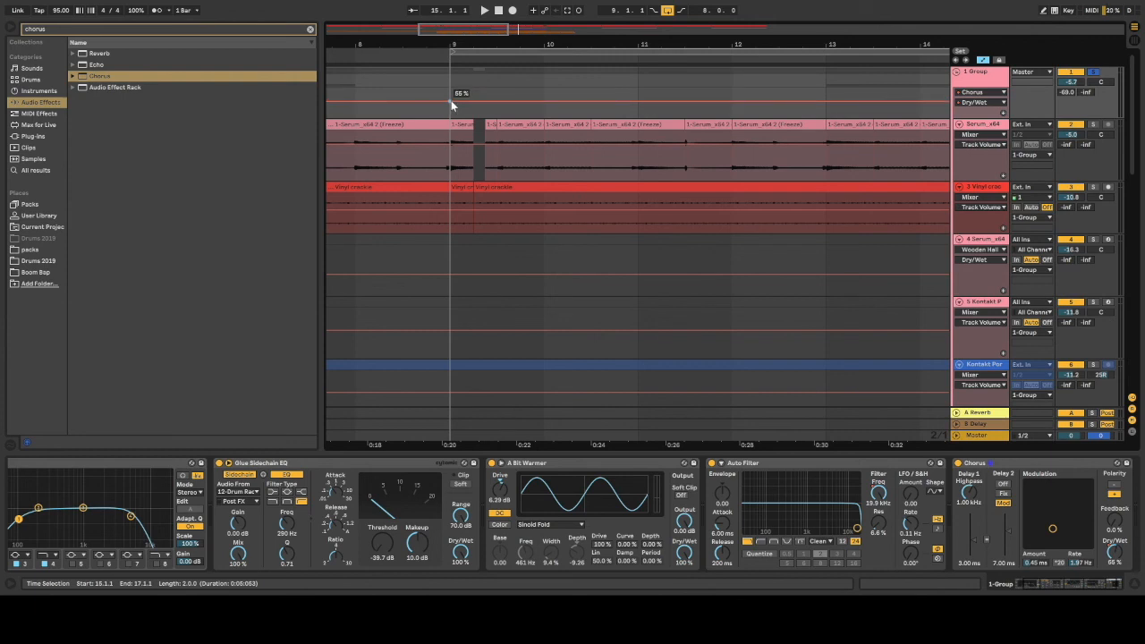
{"action": "left_click_drag", "start_coordinate": [451, 102], "coordinate": [450, 106]}
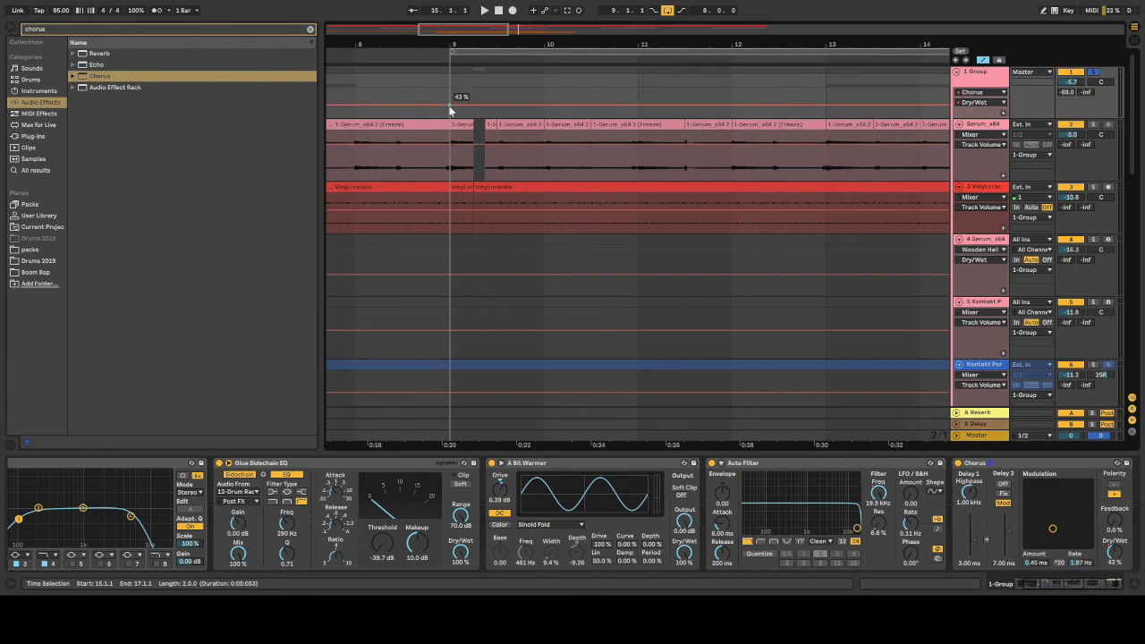
During playback, ramp the Chorus Dry/Wet automation upward from bar 9 to bar 11 and raise the group volume to -2.4 dB
{"action": "key", "text": "space"}
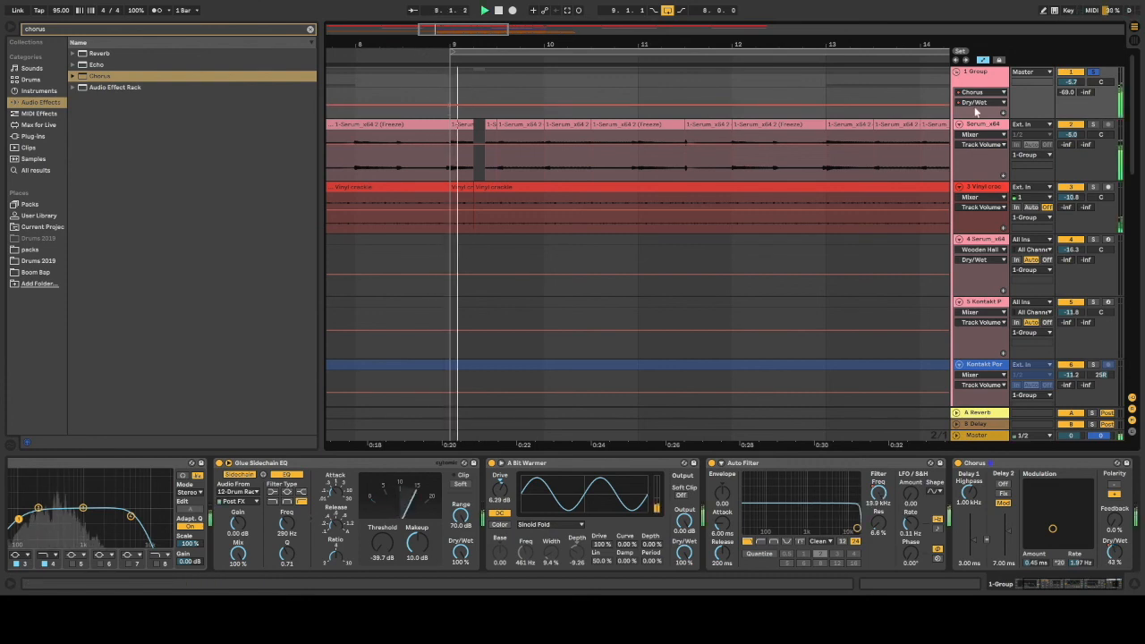
{"action": "left_click_drag", "start_coordinate": [554, 104], "coordinate": [638, 88]}
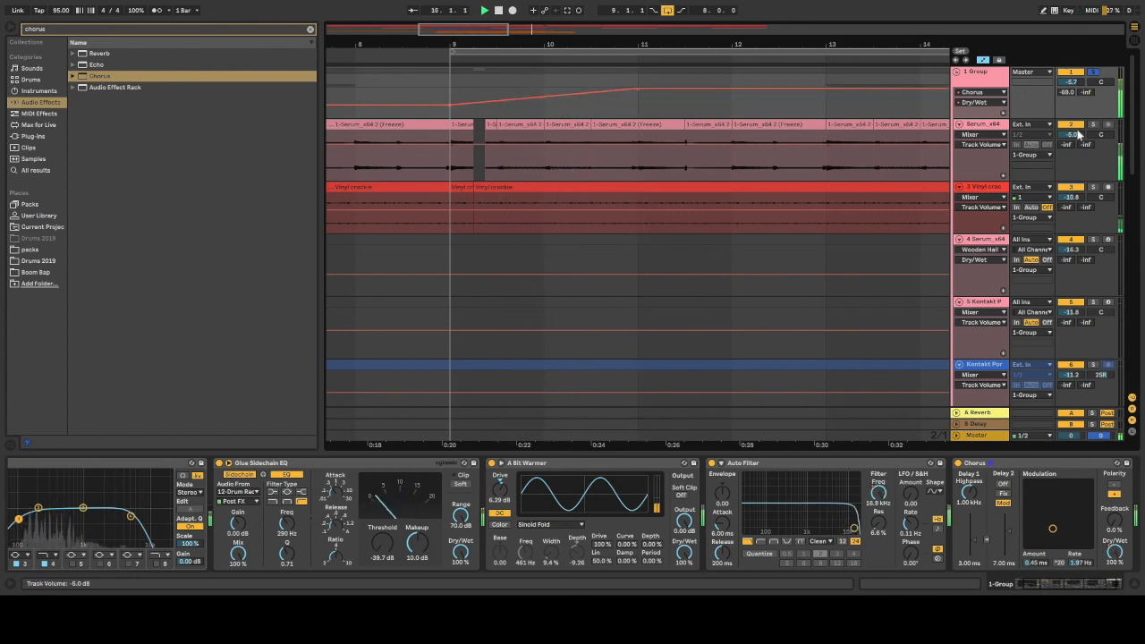
{"action": "left_click", "coordinate": [1073, 82]}
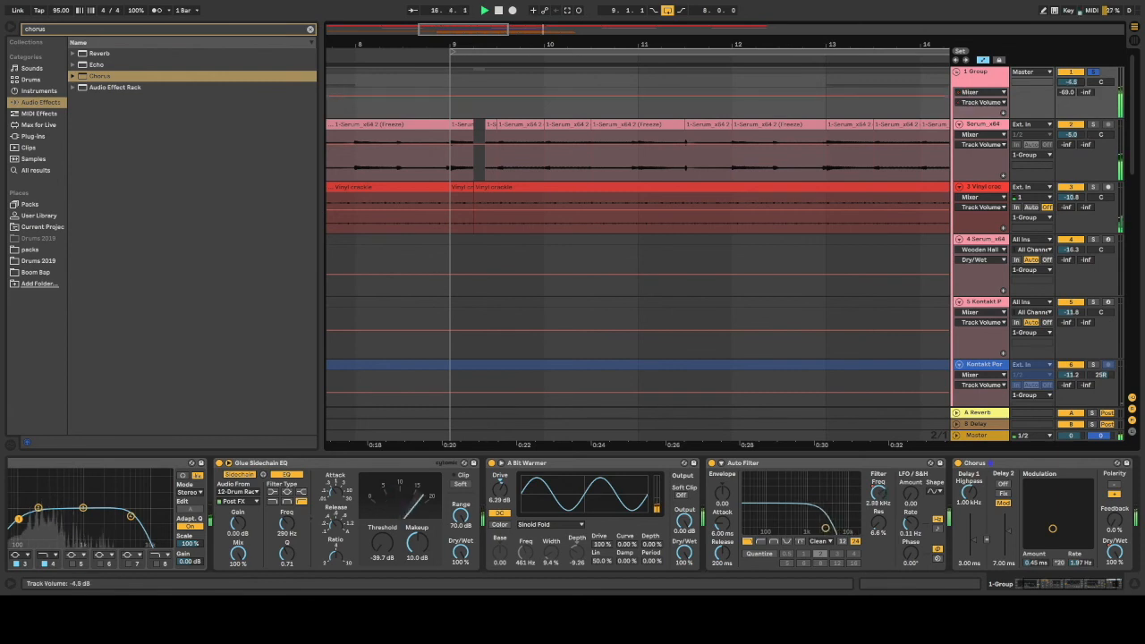
Slope the Chorus Dry/Wet automation from its peak at bar 11 down to 57% at bar 13, and duplicate bars 9 to 13 up to bar 17
{"action": "left_click", "coordinate": [965, 94]}
{"action": "left_click", "coordinate": [974, 144]}
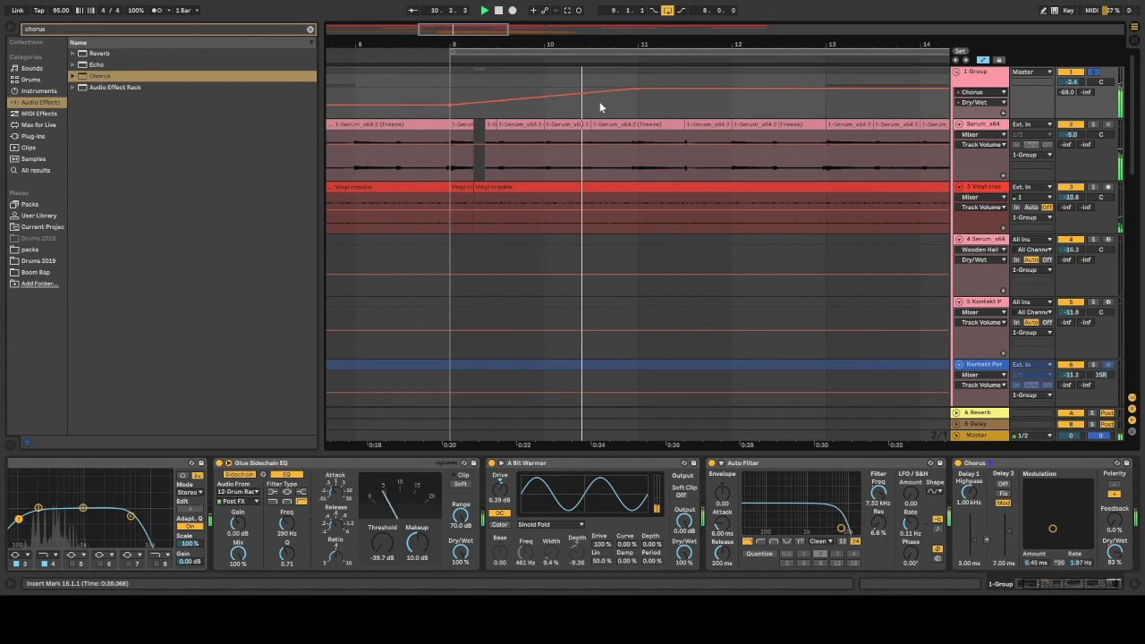
{"action": "mouse_move", "coordinate": [647, 88]}
{"action": "left_mouse_down"}
{"action": "mouse_move", "coordinate": [647, 103]}
{"action": "mouse_move", "coordinate": [638, 91]}
{"action": "left_mouse_up"}
{"action": "left_click_drag", "start_coordinate": [824, 92], "coordinate": [824, 109]}
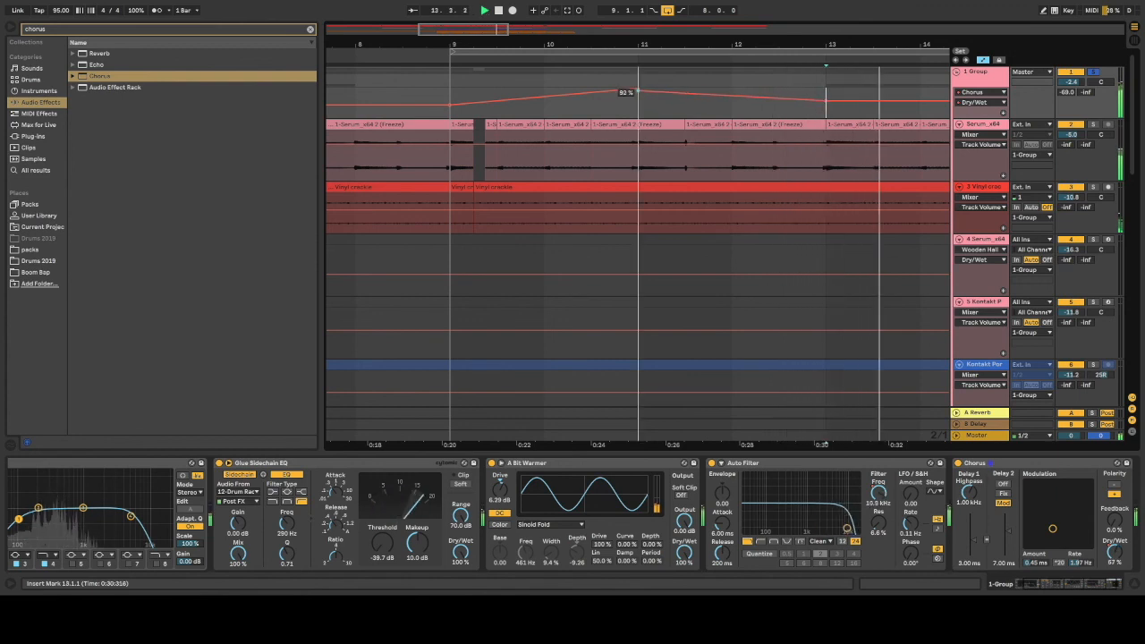
{"action": "left_click_drag", "start_coordinate": [817, 111], "coordinate": [485, 109]}
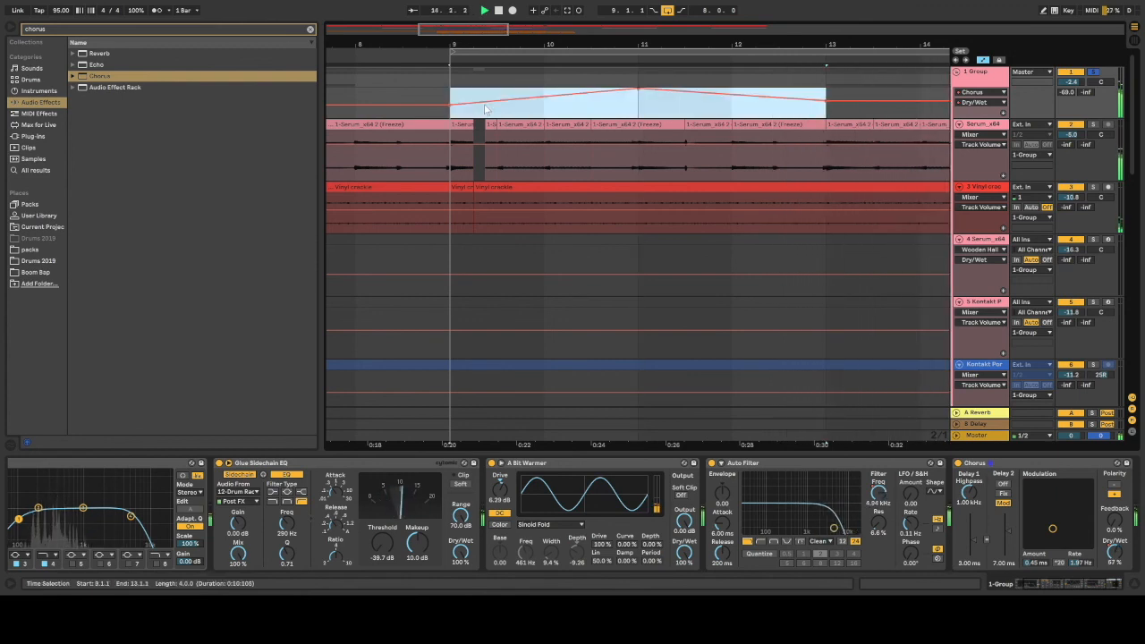
{"action": "key", "text": "ctrl+d"}
Set the 1-Group volume to -5.9 dB, unsolo the group and set the vinyl crackle track to -13.7 dB
{"action": "left_click_drag", "start_coordinate": [1068, 81], "coordinate": [1067, 88]}
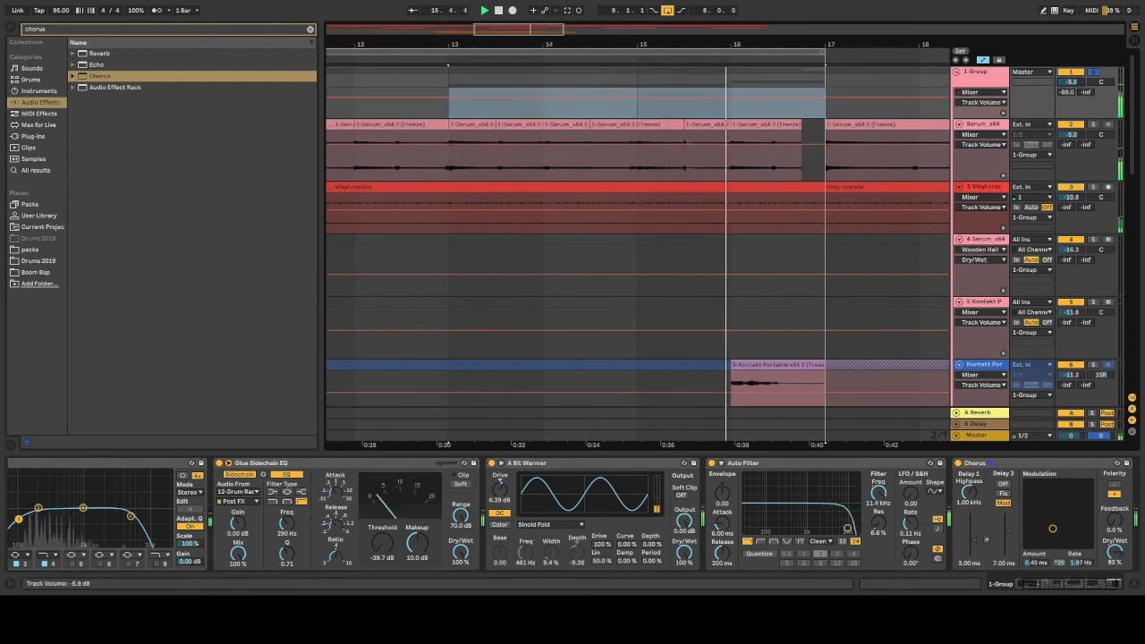
{"action": "left_click_drag", "start_coordinate": [1076, 198], "coordinate": [1076, 202]}
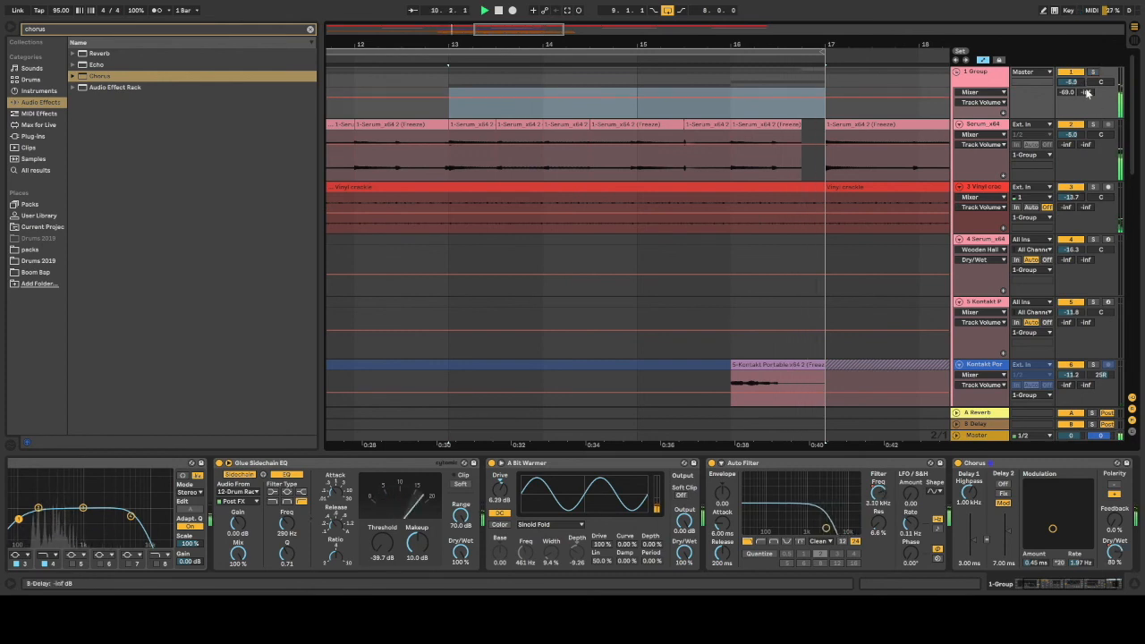
Show the group's Chorus Delay 1 HiPass automation, try 15.0 kHz, solo the group and set the filter to 391 Hz
{"action": "left_click_drag", "start_coordinate": [522, 31], "coordinate": [492, 15]}
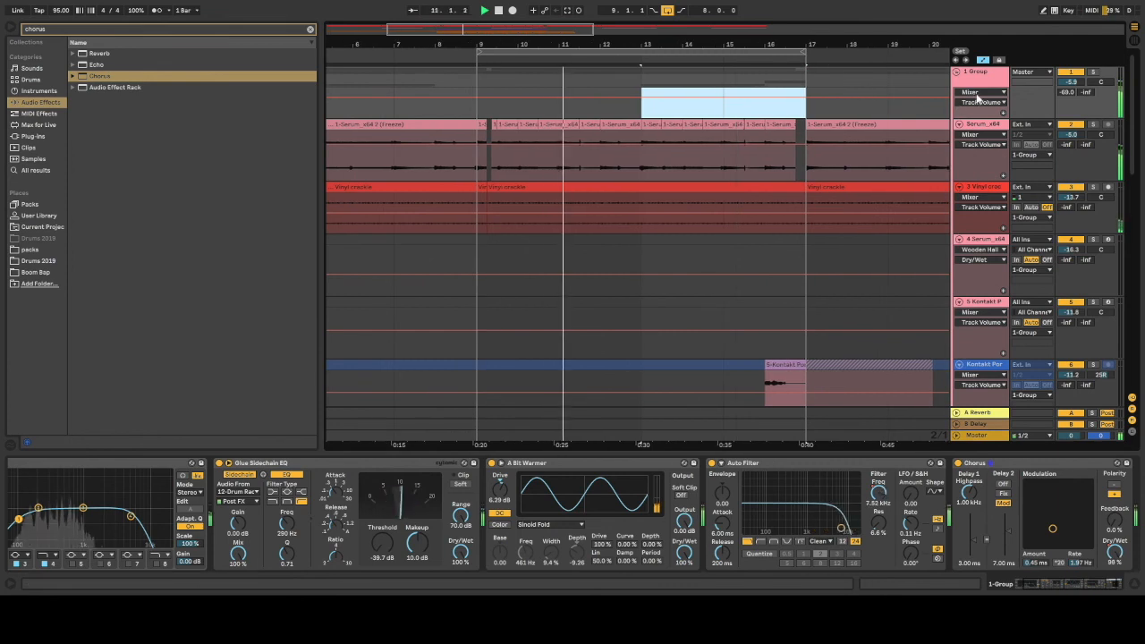
{"action": "left_click", "coordinate": [976, 94]}
{"action": "left_click", "coordinate": [973, 152]}
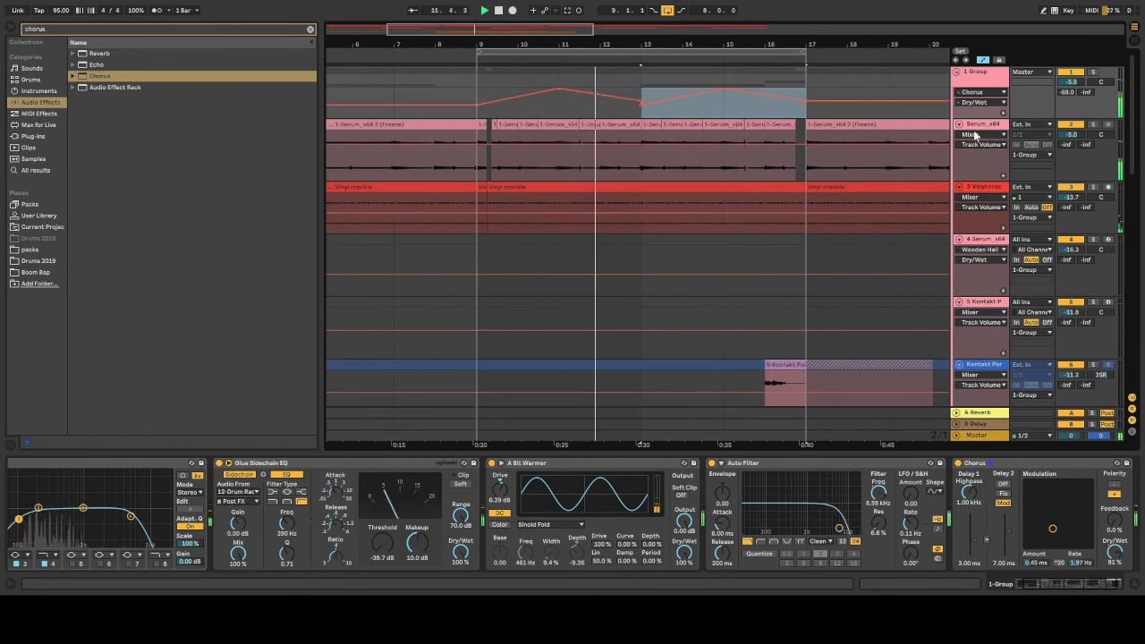
{"action": "left_click", "coordinate": [976, 104]}
{"action": "left_click", "coordinate": [973, 132]}
{"action": "left_click_drag", "start_coordinate": [601, 99], "coordinate": [602, 87]}
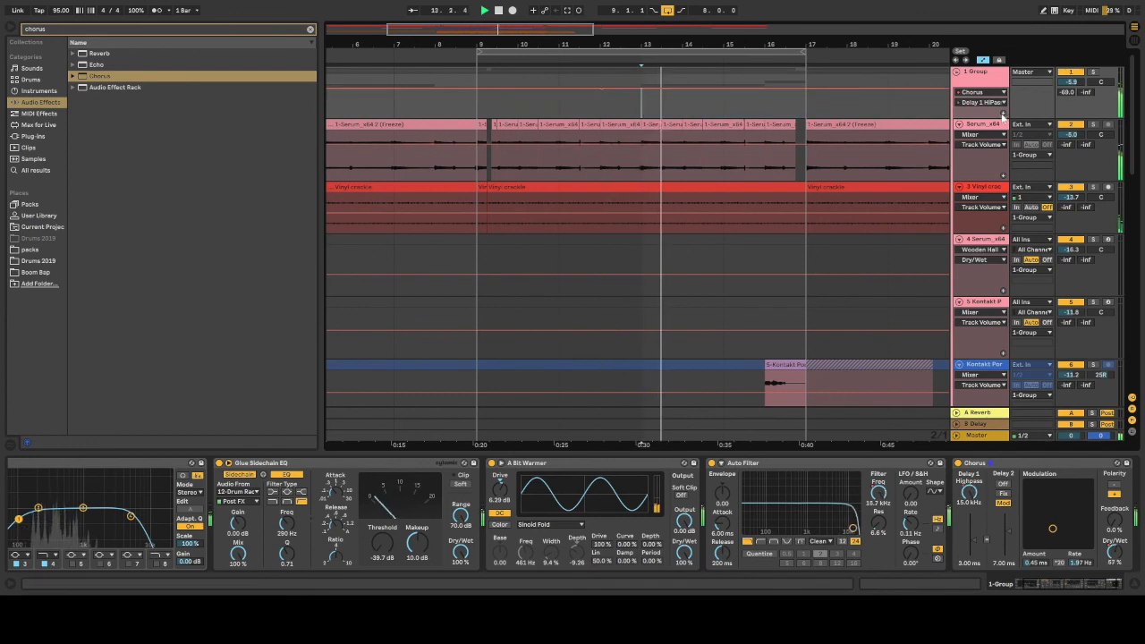
{"action": "left_click", "coordinate": [1093, 71]}
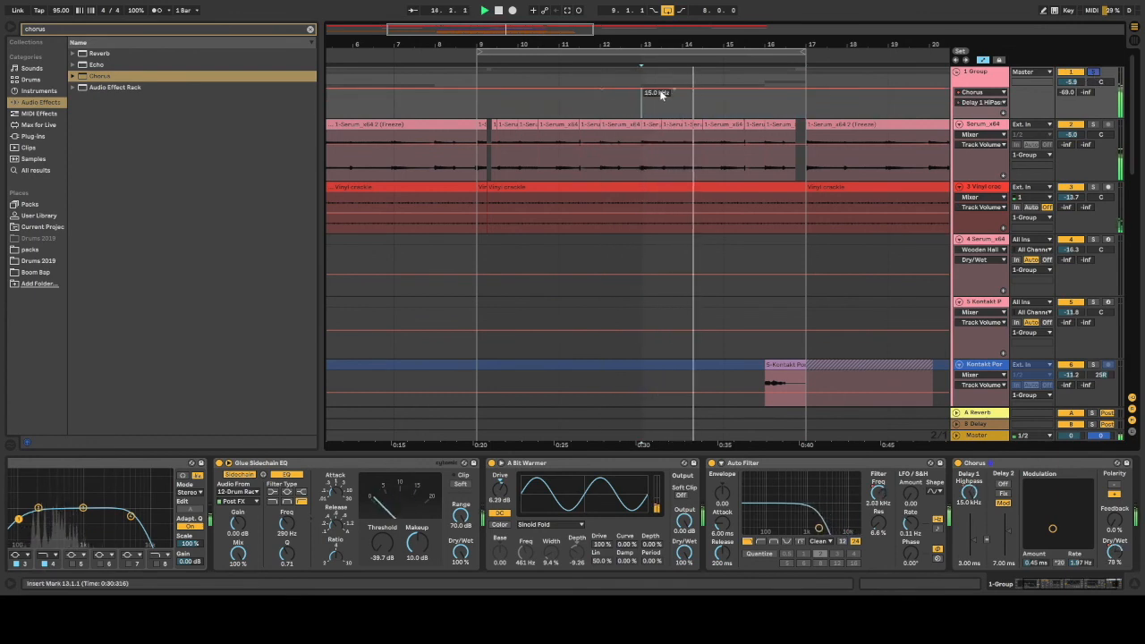
{"action": "left_click_drag", "start_coordinate": [604, 93], "coordinate": [601, 103]}
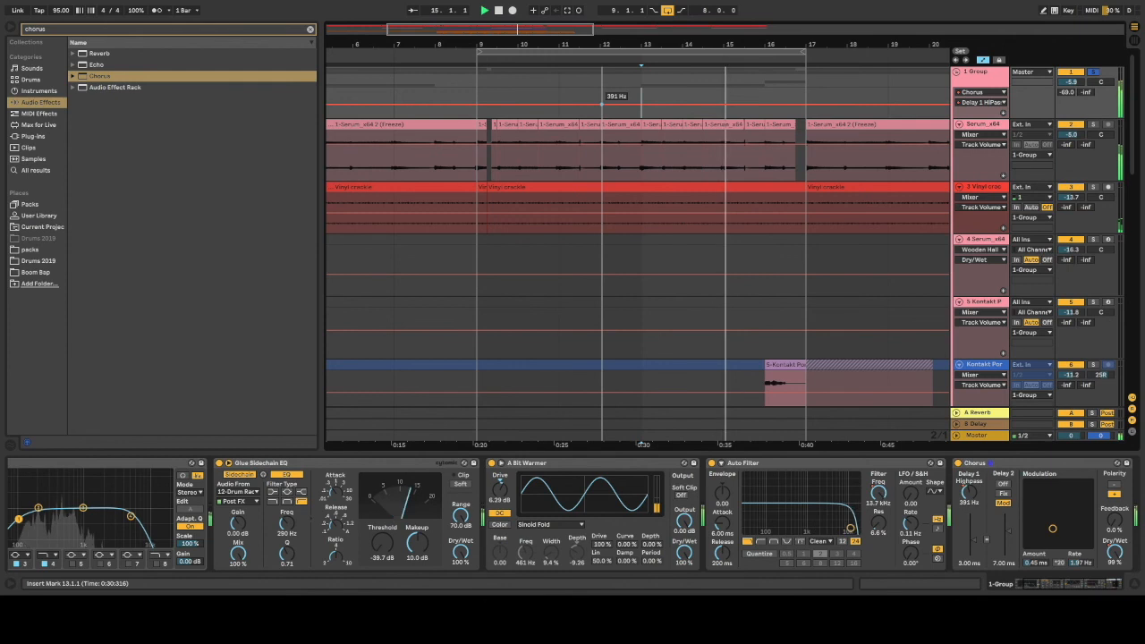
Show the Chorus LFO Rate automation on the group, try 10.0 Hz, and set the rate to 0.03 Hz
{"action": "scroll", "coordinate": [981, 104], "scroll_direction": "down", "scroll_amount": 5}
{"action": "left_click", "coordinate": [977, 172]}
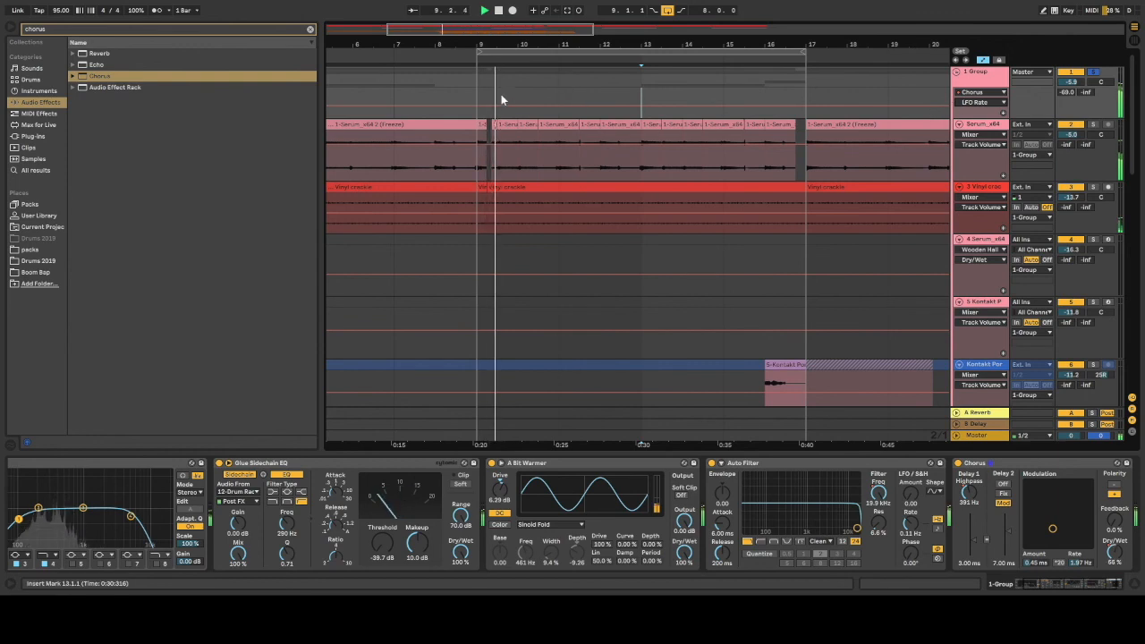
{"action": "left_click_drag", "start_coordinate": [530, 103], "coordinate": [531, 88]}
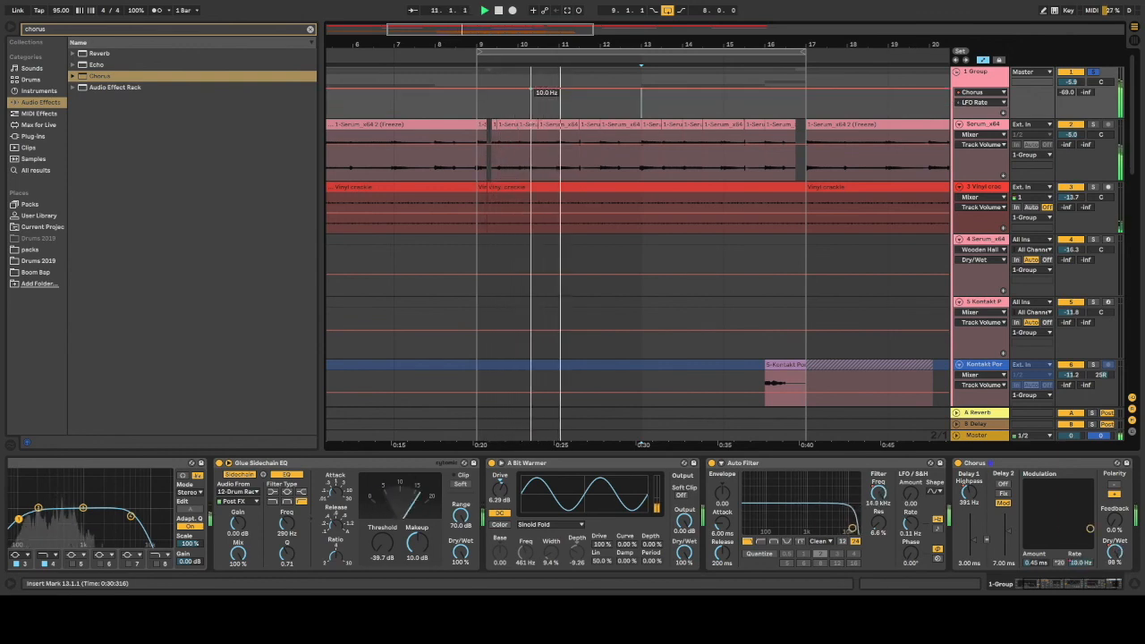
{"action": "left_click_drag", "start_coordinate": [559, 90], "coordinate": [477, 89]}
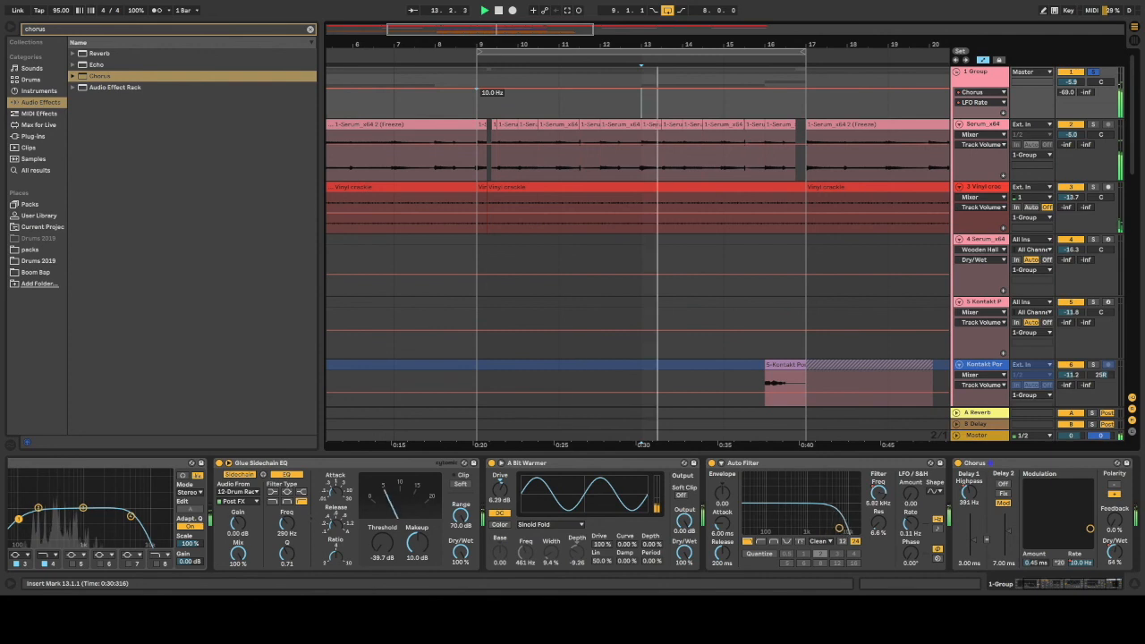
{"action": "left_click_drag", "start_coordinate": [477, 88], "coordinate": [476, 117]}
Return to the group's Delay 1 HiPass automation, unsolo the group and replay the full mix from bar 13
{"action": "left_click", "coordinate": [1005, 103]}
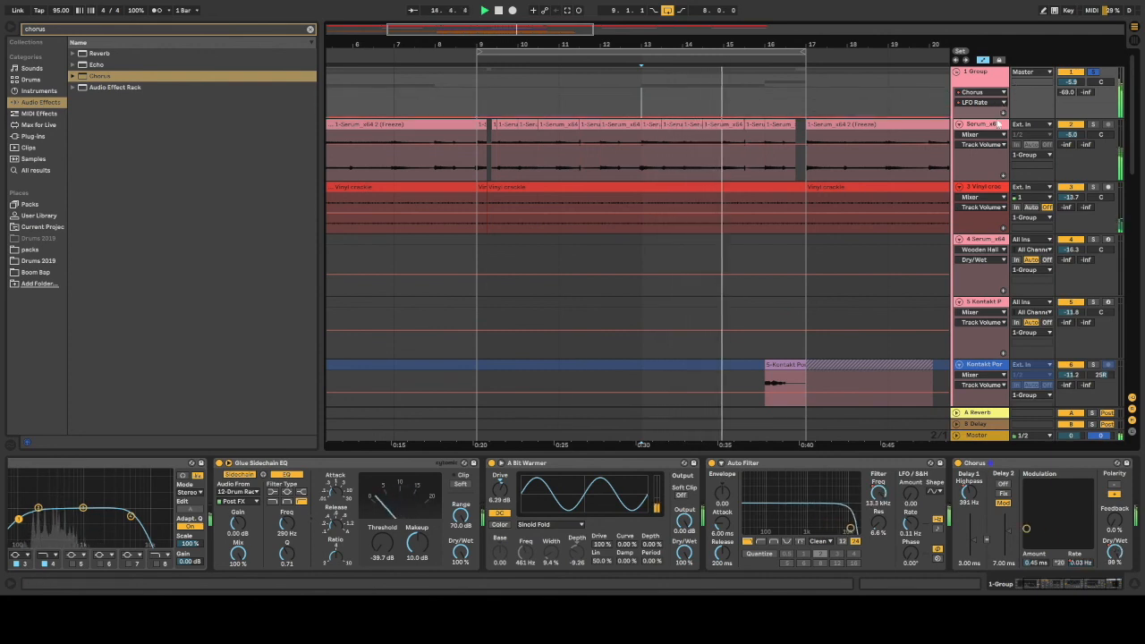
{"action": "left_click", "coordinate": [994, 135]}
{"action": "key", "text": "space"}
{"action": "key", "text": "space"}
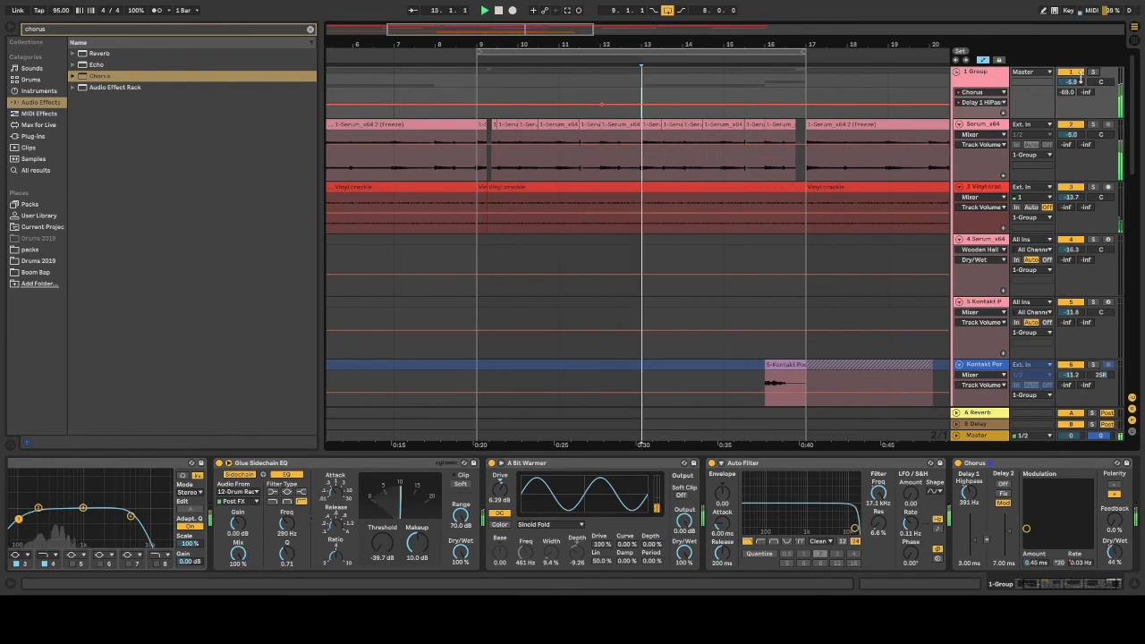